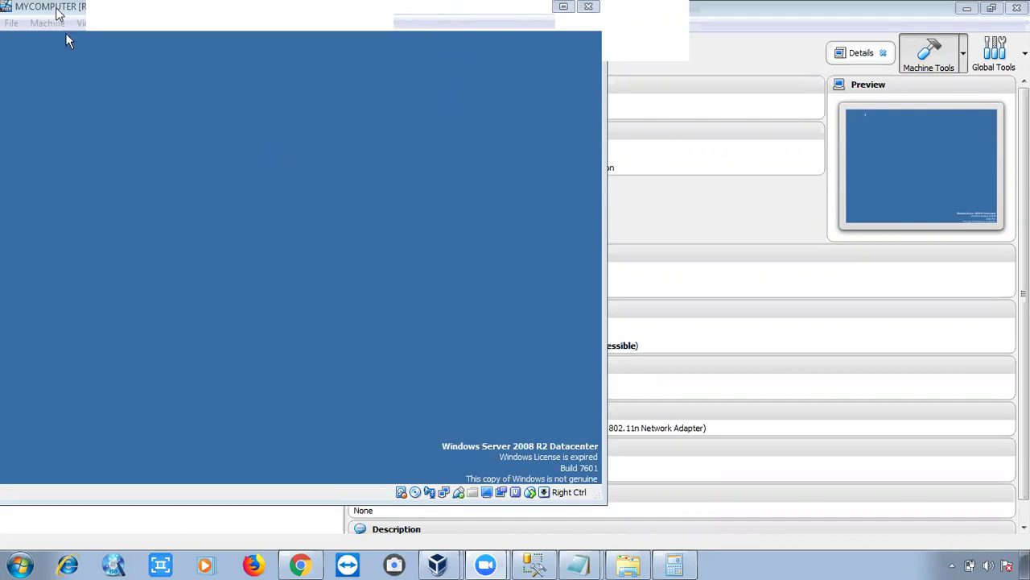
Restore the MYCOMPUTER machine window from the taskbar and place it over the Manager's centre.
left_click_drag(57, 13, 150, 135)
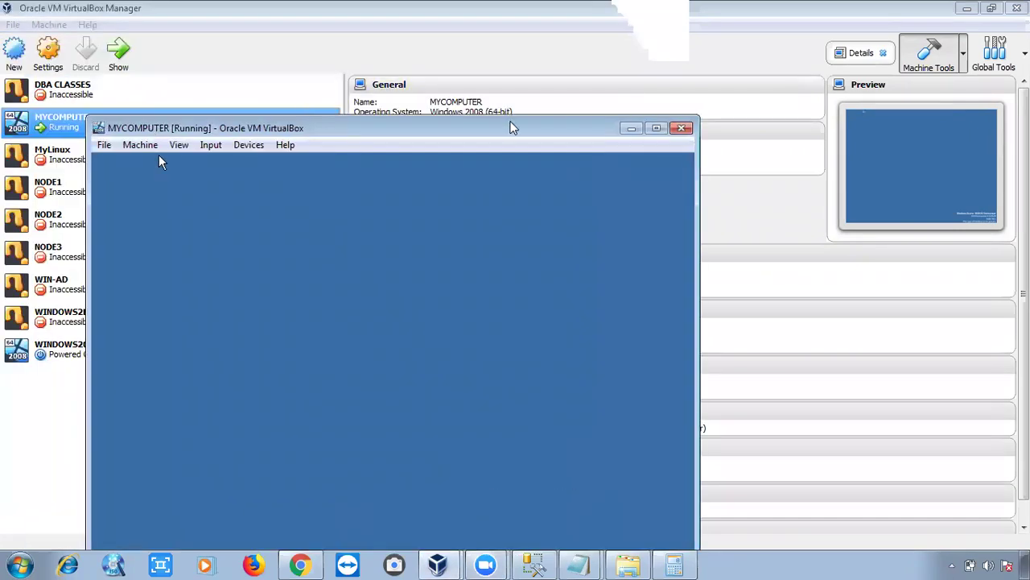
left_click(630, 129)
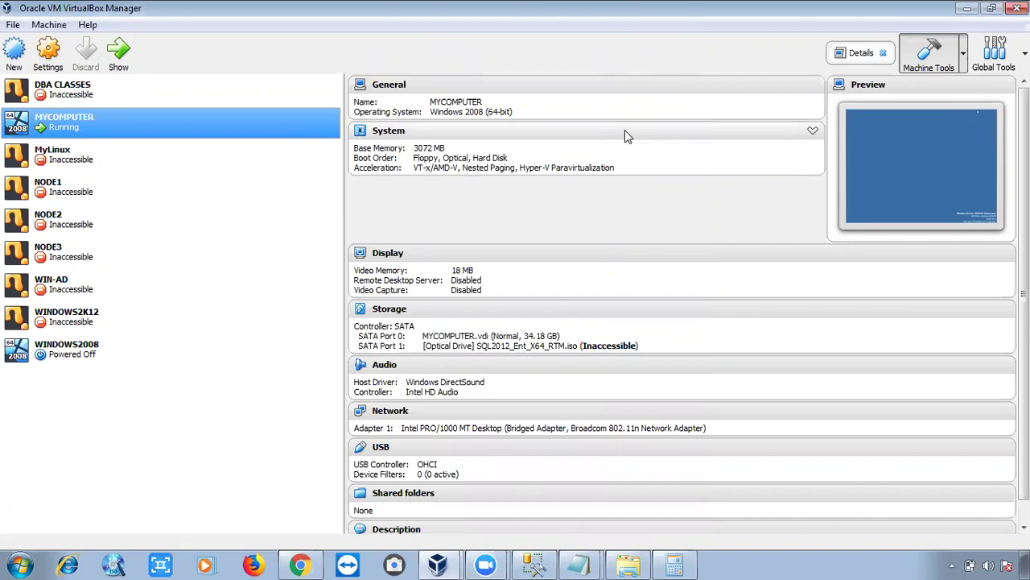
key("super+e")
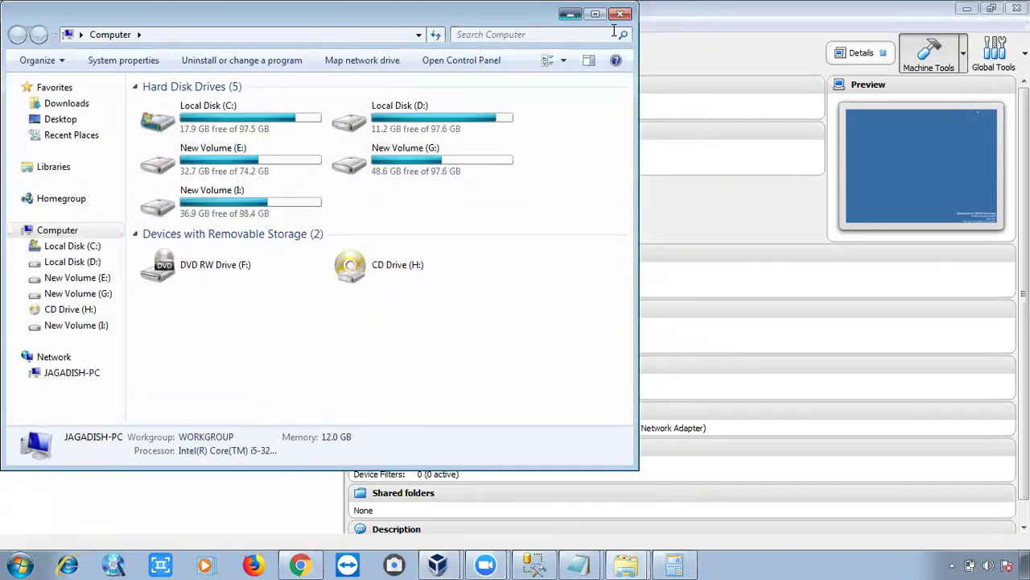
left_click(570, 13)
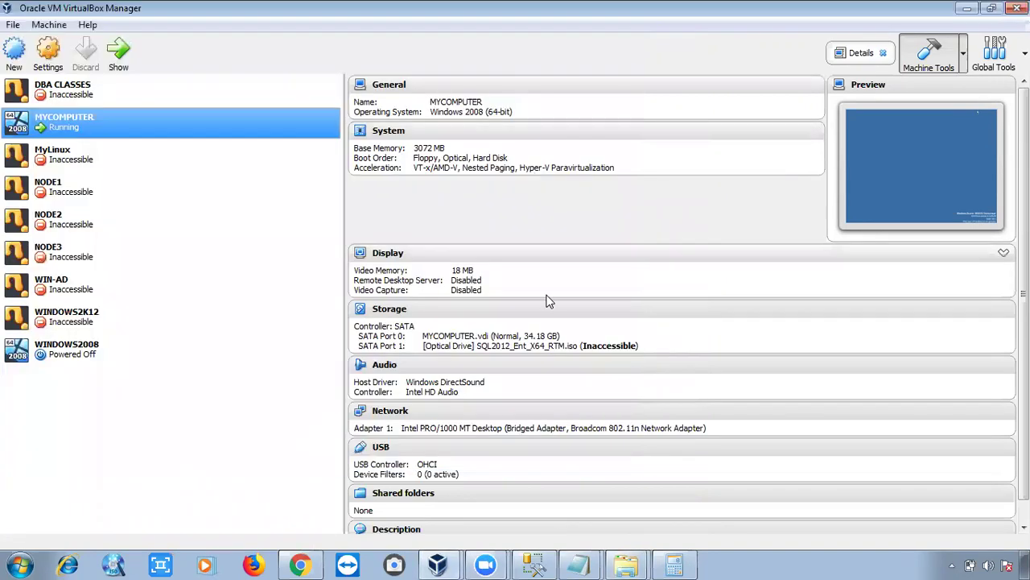
left_click(438, 564)
left_click(435, 531)
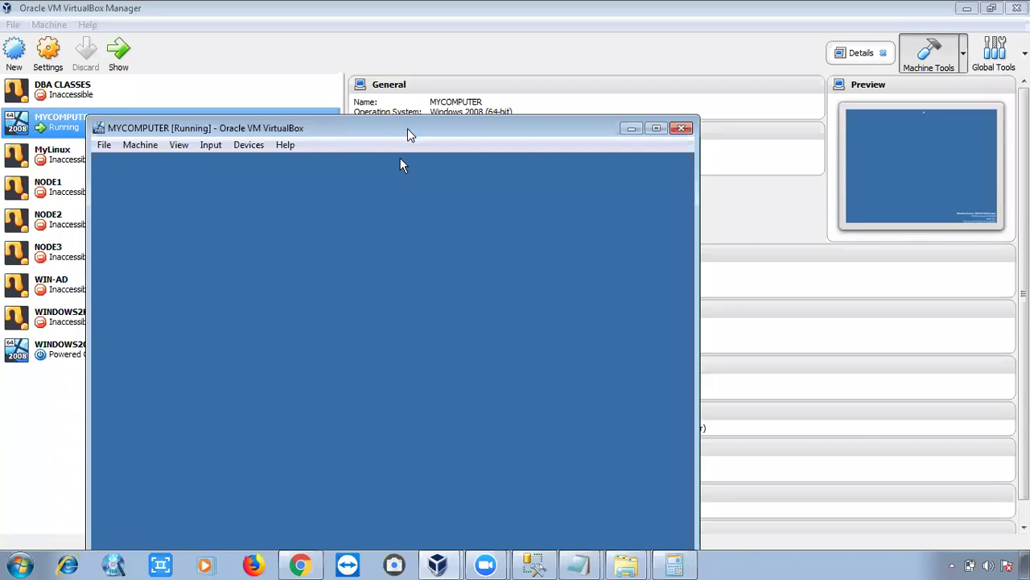
left_click_drag(420, 119, 456, 61)
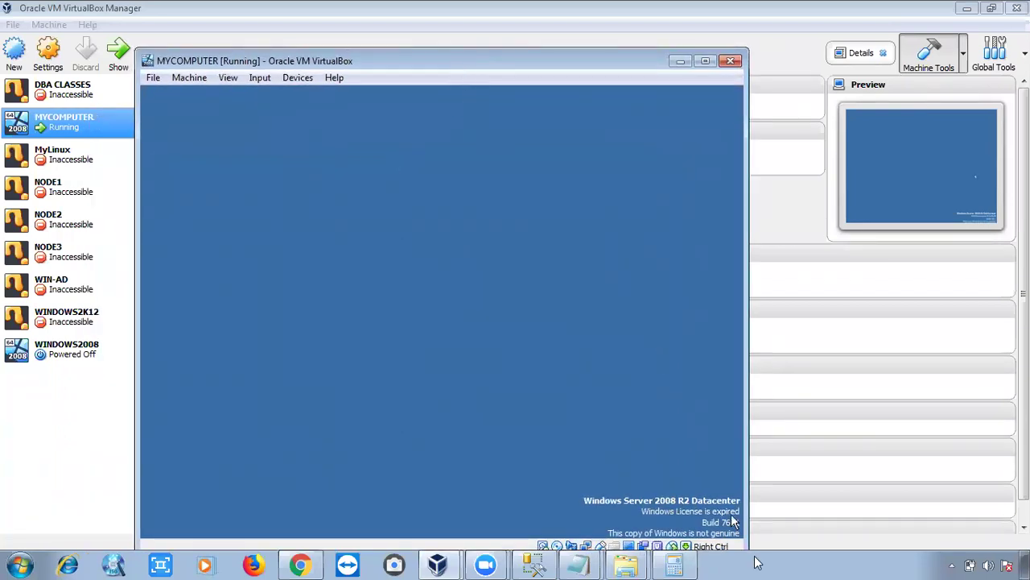
Browse to C:\Program Files\Microsoft SQL Server\110\Setup Bootstrap\Log in Explorer.
key("super+e")
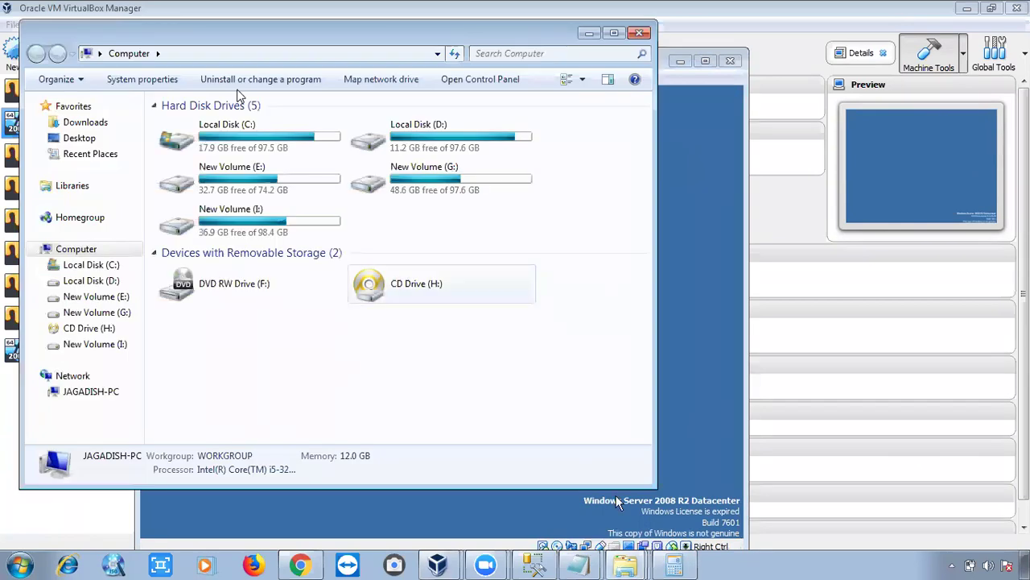
double_click(257, 153)
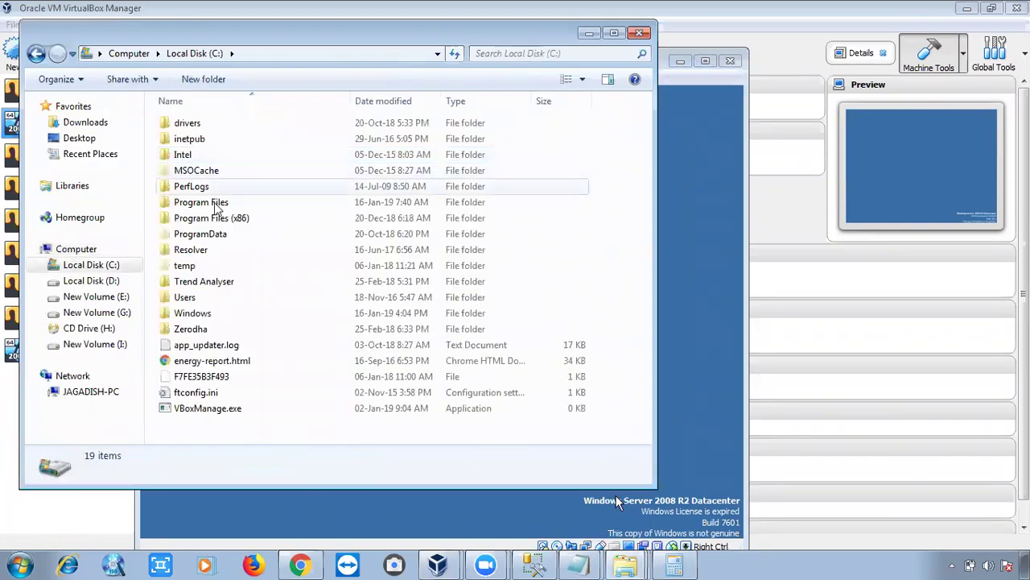
double_click(219, 202)
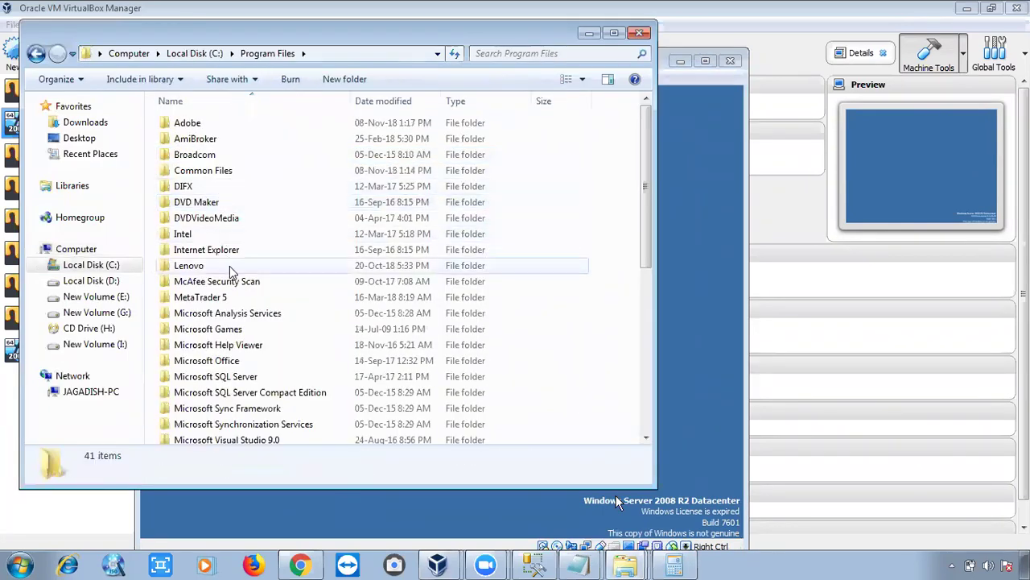
double_click(229, 379)
double_click(221, 171)
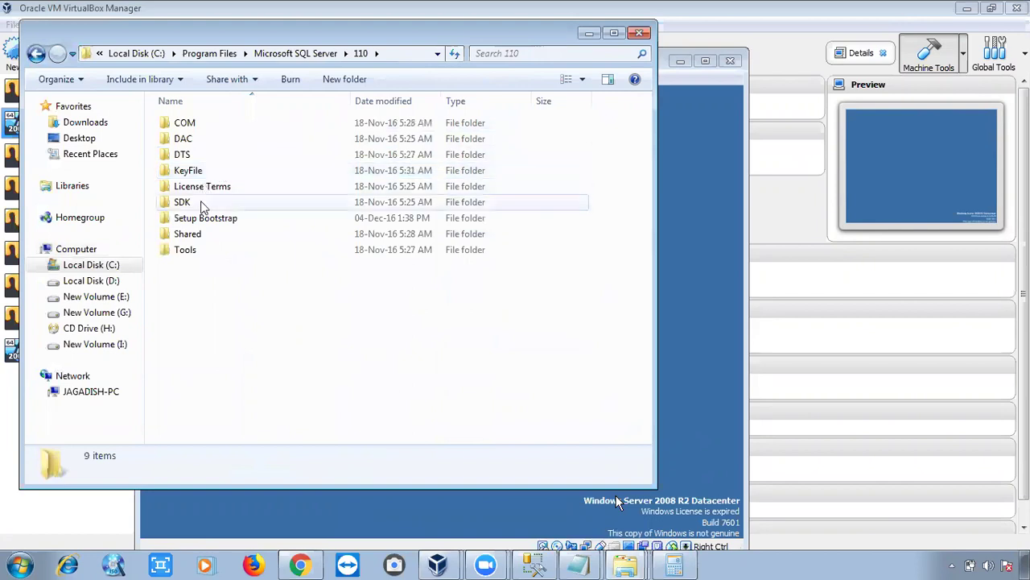
double_click(208, 223)
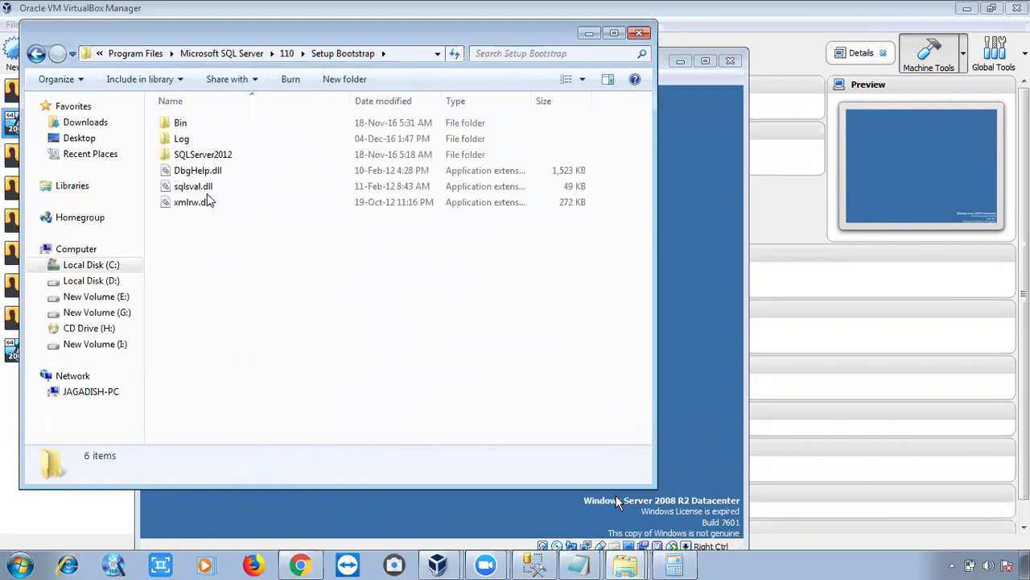
double_click(185, 142)
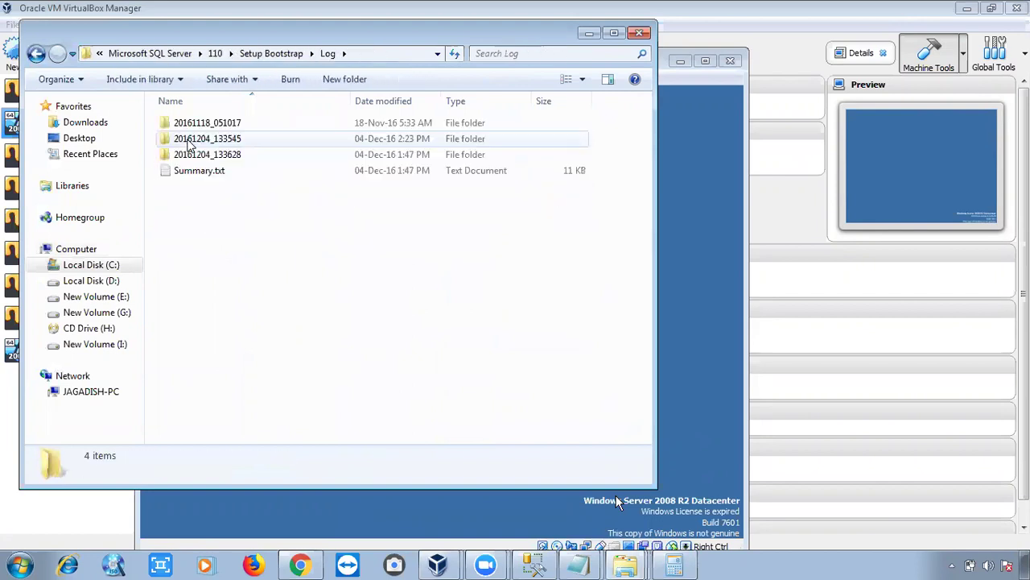
Open Summary.txt in Notepad and scroll through the setup summary.
left_click(196, 173)
double_click(197, 174)
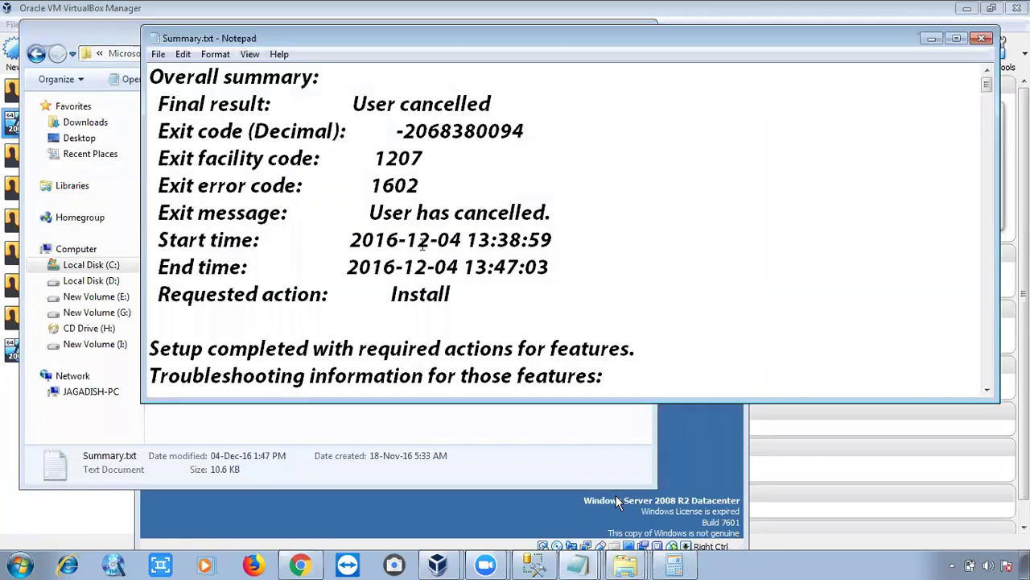
scroll(421, 246, "down", 15)
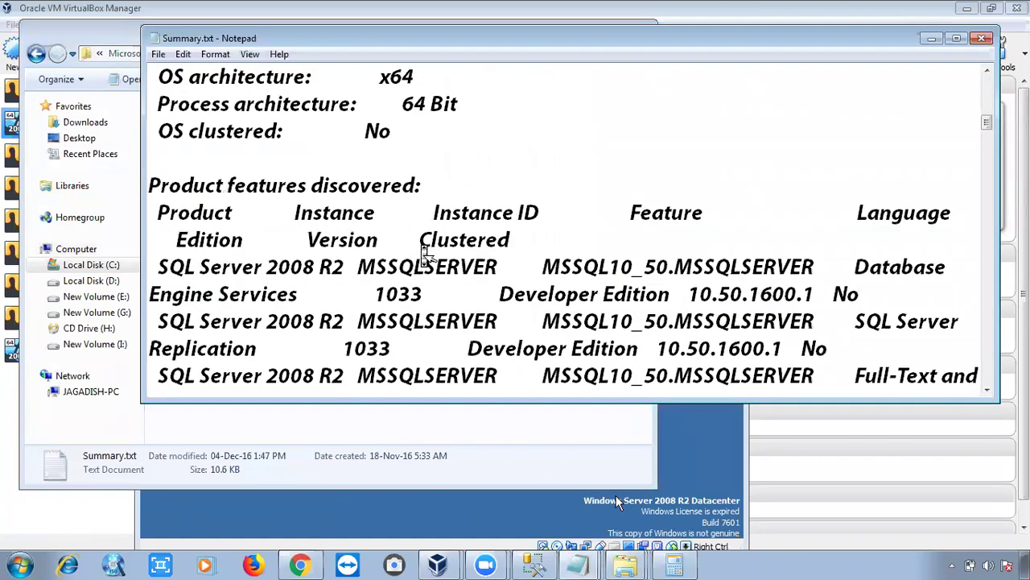
scroll(424, 254, "up", 15)
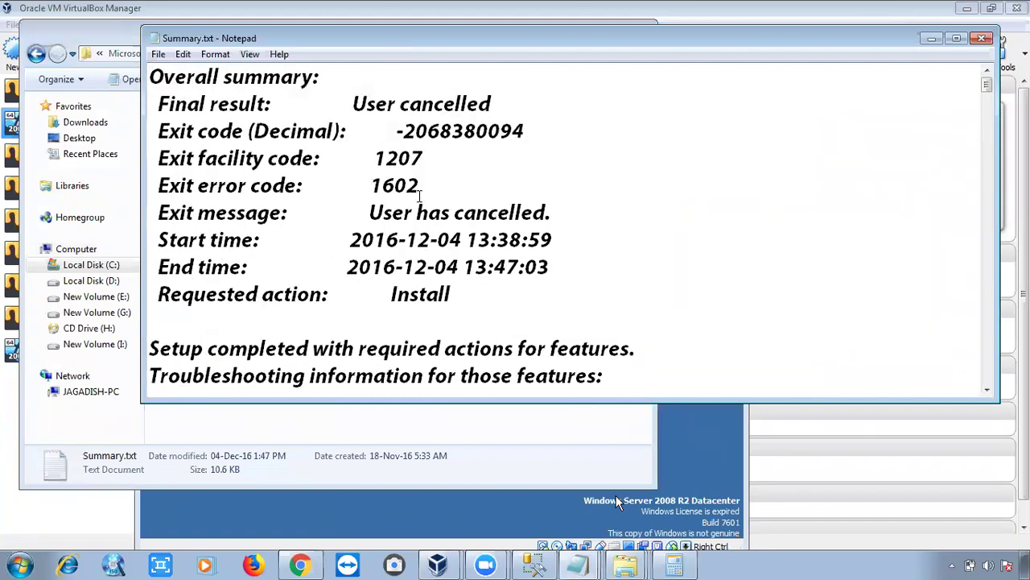
Highlight the 'User cancelled' final result text.
left_click_drag(496, 104, 368, 104)
key("Left")
key("Left")
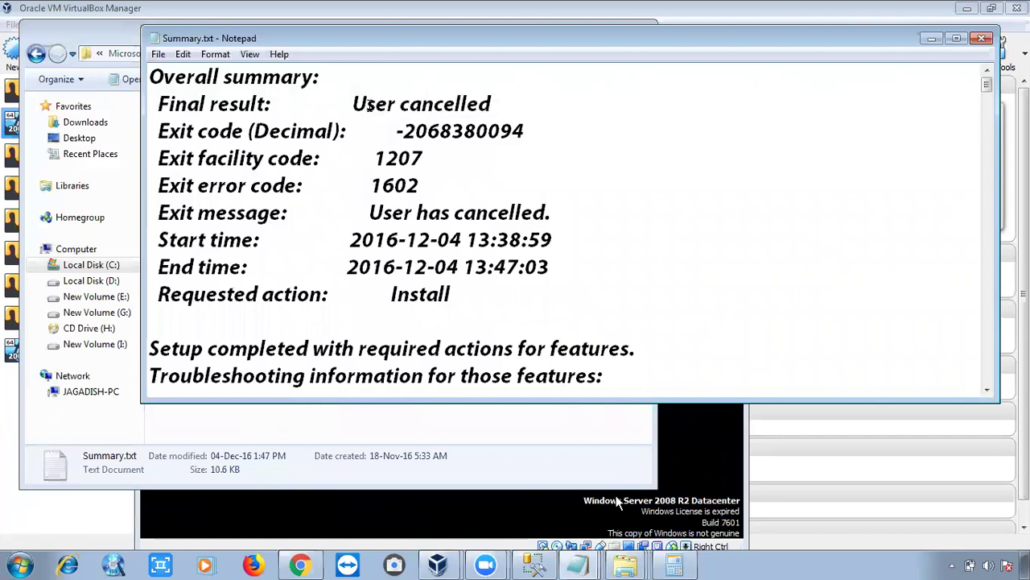
left_click_drag(352, 104, 494, 104)
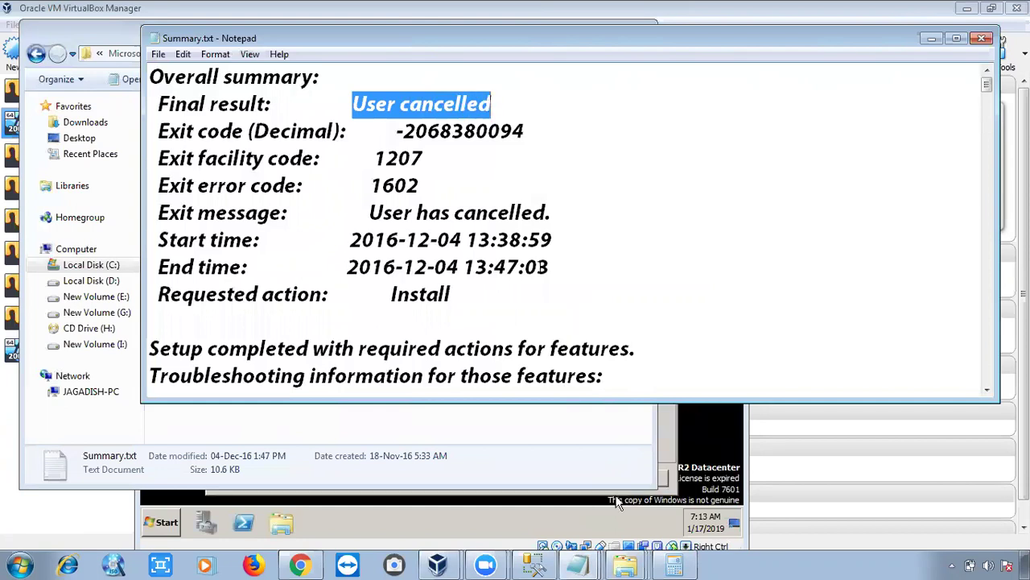
Cancel the guest's activation prompt and run ipconfig in cmd, showing IPv4 192.168.43.193.
left_click(667, 430)
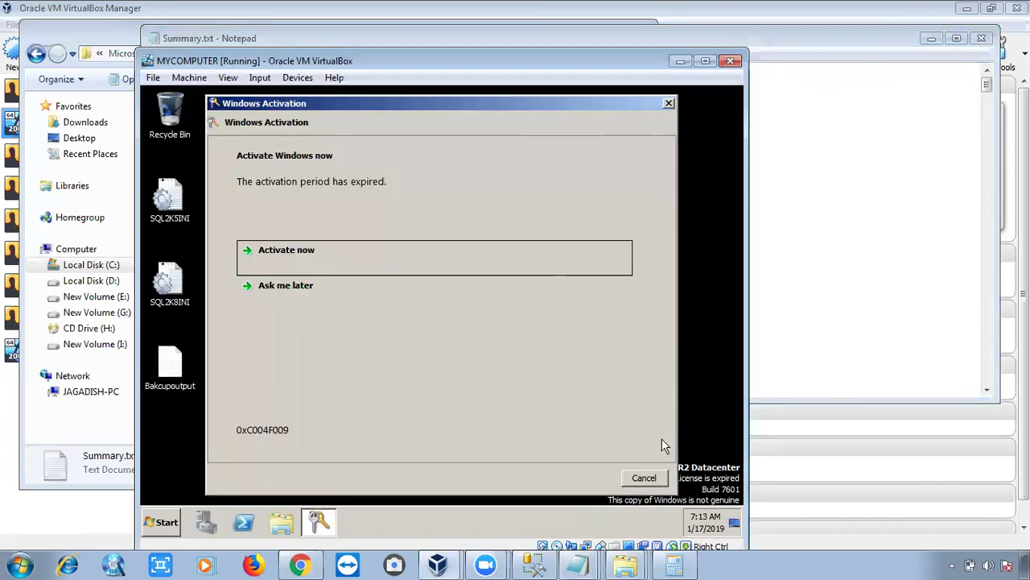
left_click(632, 475)
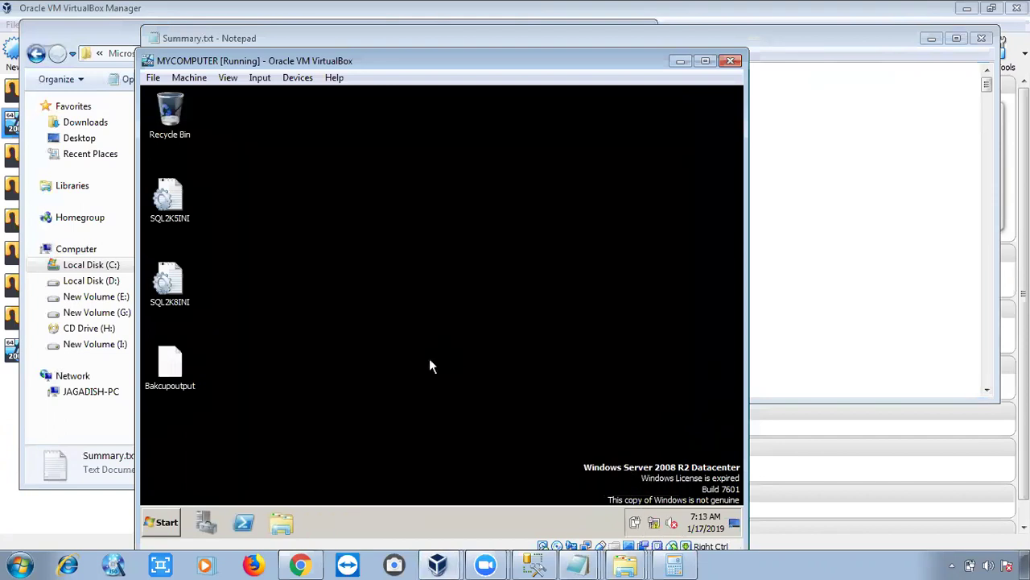
key("super+r")
type("cmd")
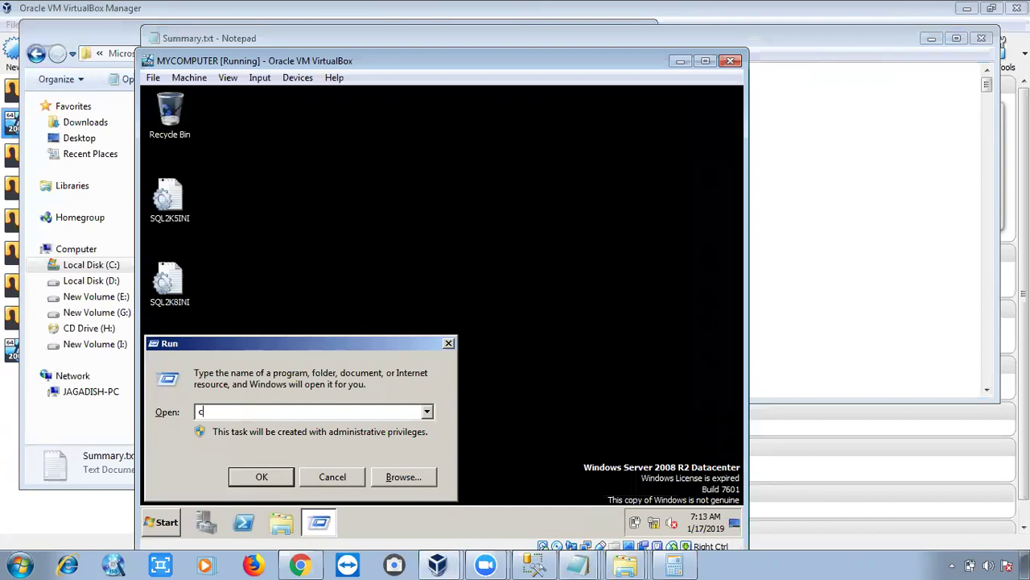
key("Return")
type("ipconfig")
key("Return")
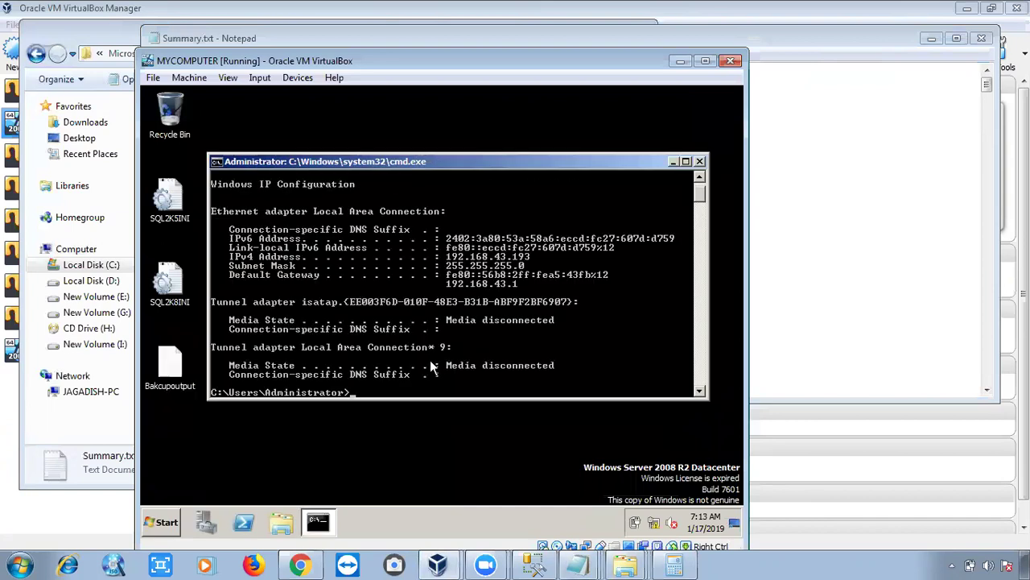
Launch Remote Desktop Connection on the host via mstsc.
left_click(712, 564)
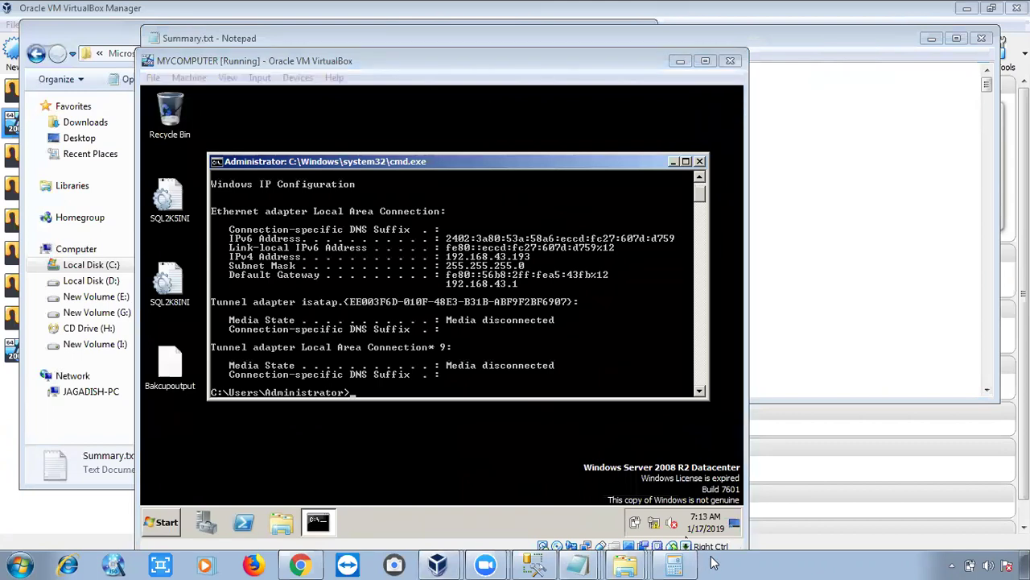
key("super+r")
type("c")
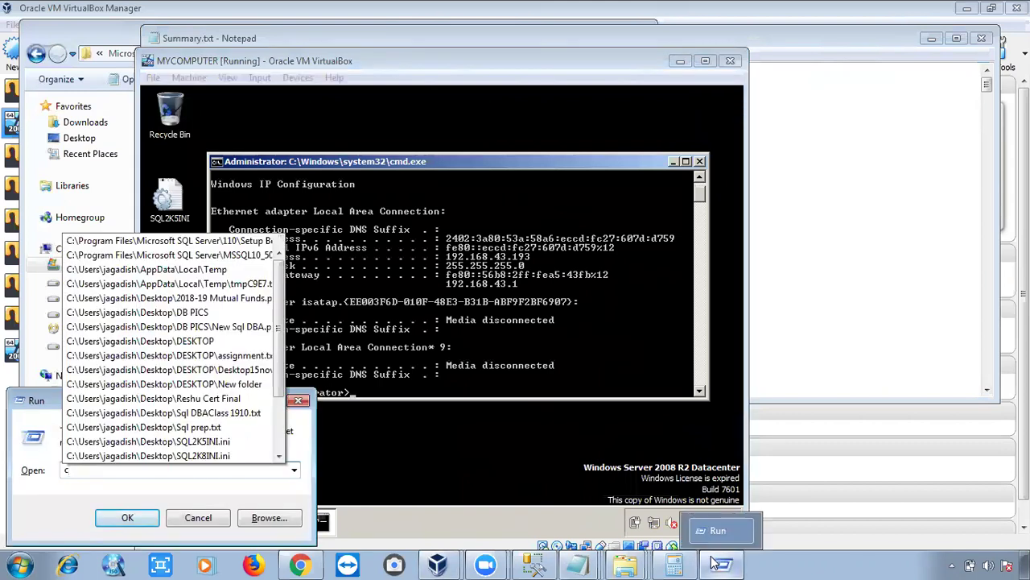
key("BackSpace")
type("mstsc")
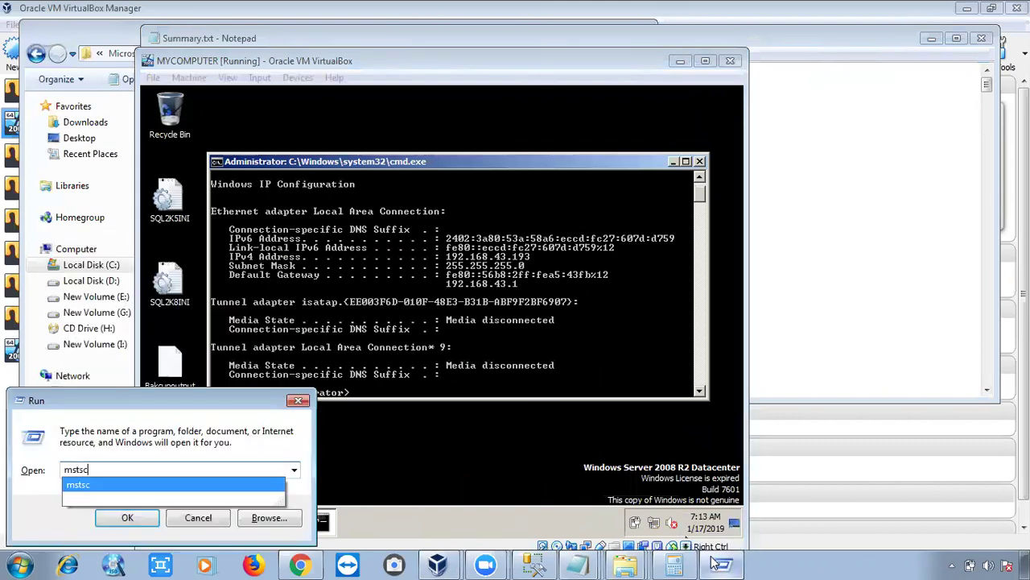
key("Return")
key("Return")
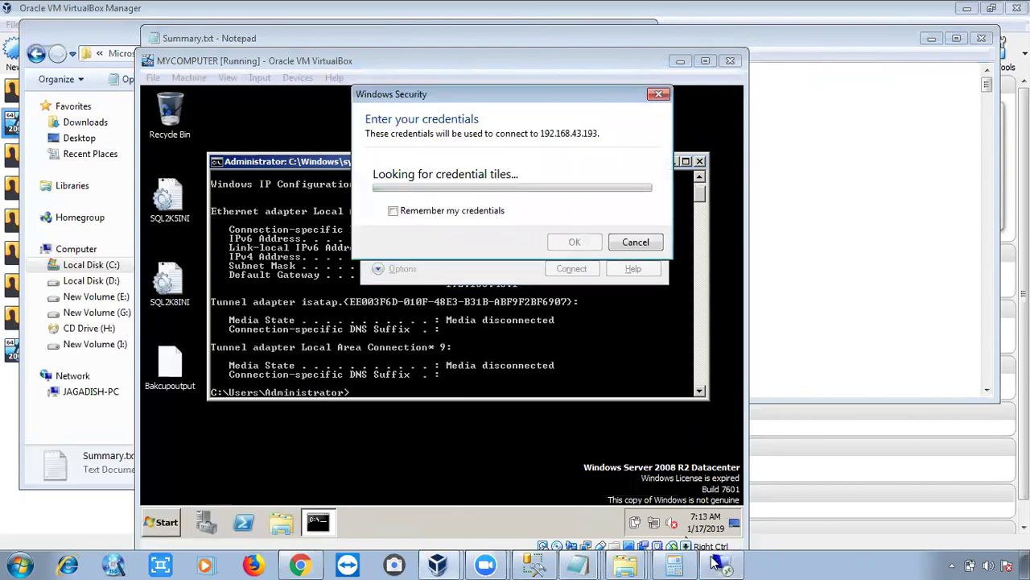
Enter the administrator password for 192.168.43.193 and accept the certificate warning.
type("p*********")
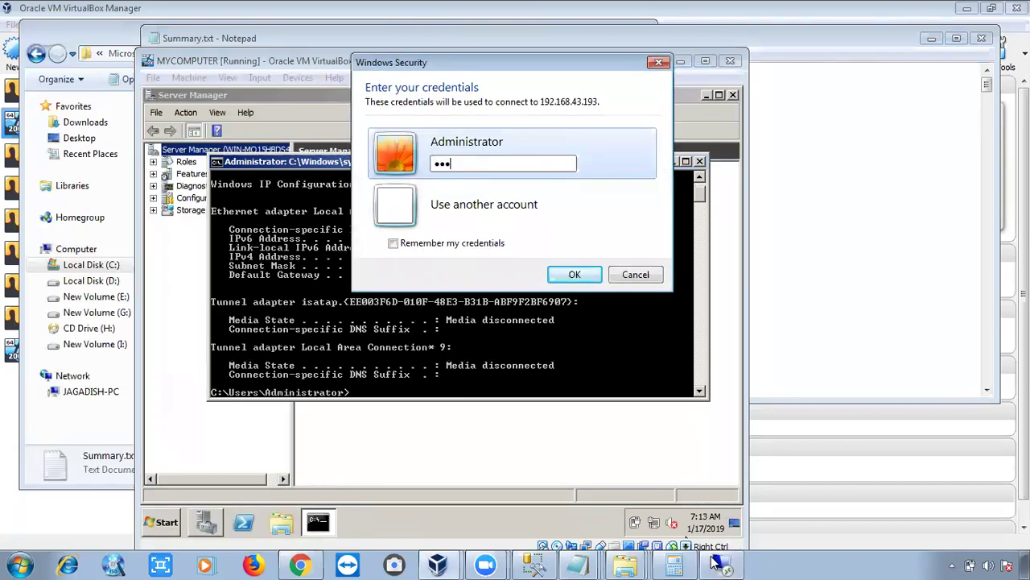
type("**")
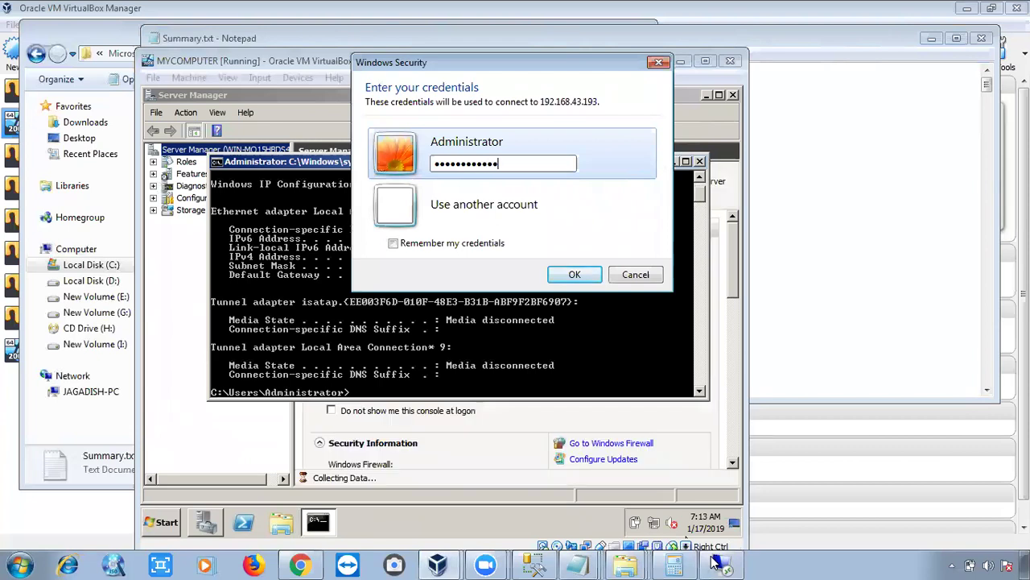
key("Return")
key("Left")
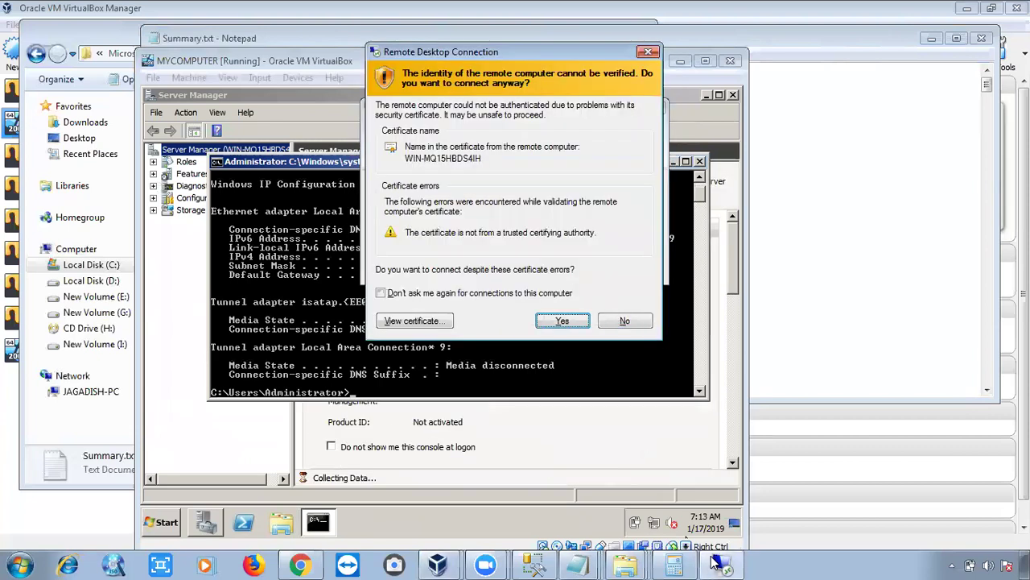
key("Return")
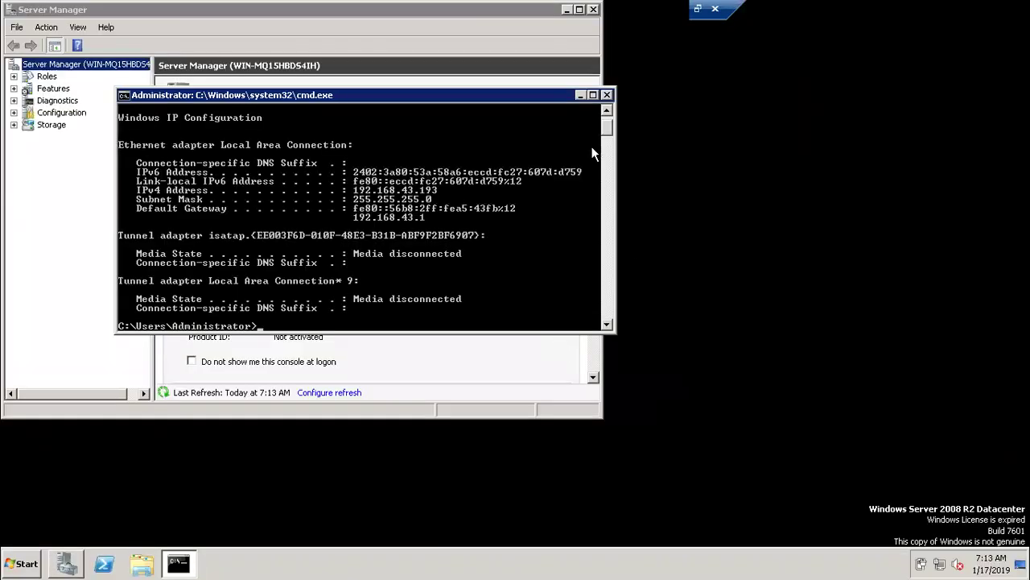
Close cmd and open Summary from the remote server's SQL Server 110 Setup Bootstrap Log folder.
left_click(607, 95)
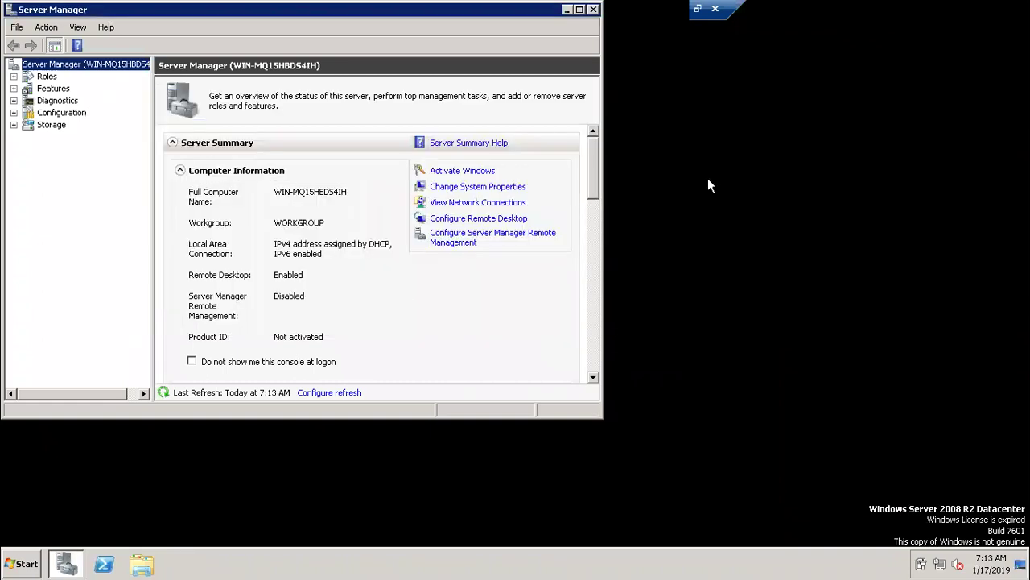
key("super+e")
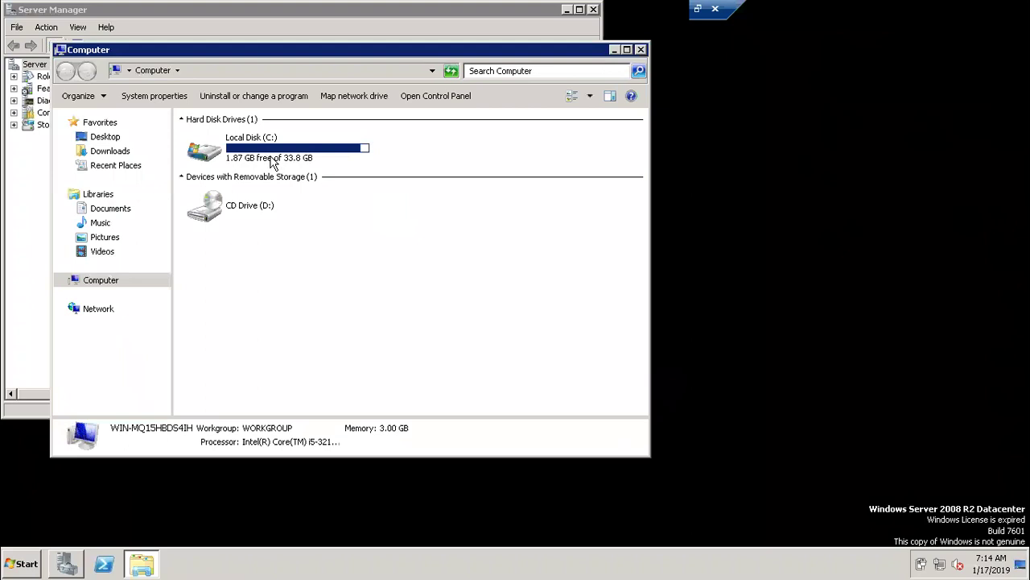
double_click(274, 159)
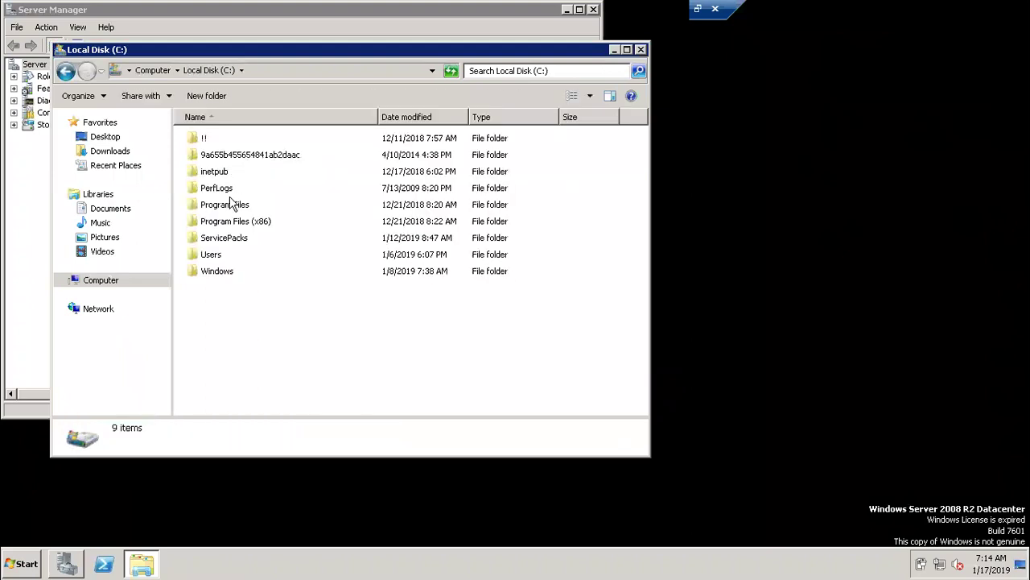
double_click(229, 205)
double_click(228, 206)
double_click(219, 189)
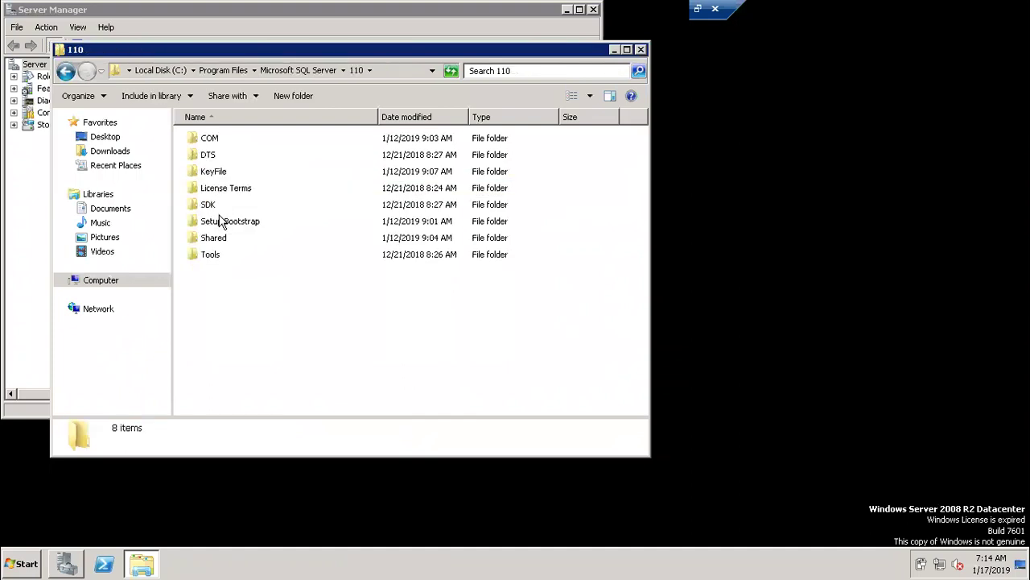
double_click(222, 221)
double_click(209, 155)
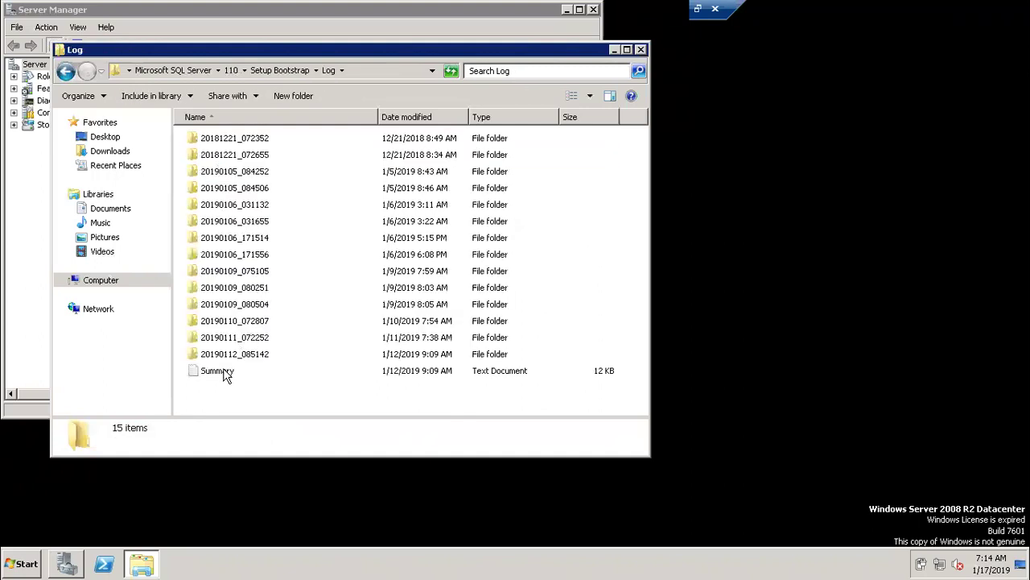
double_click(223, 369)
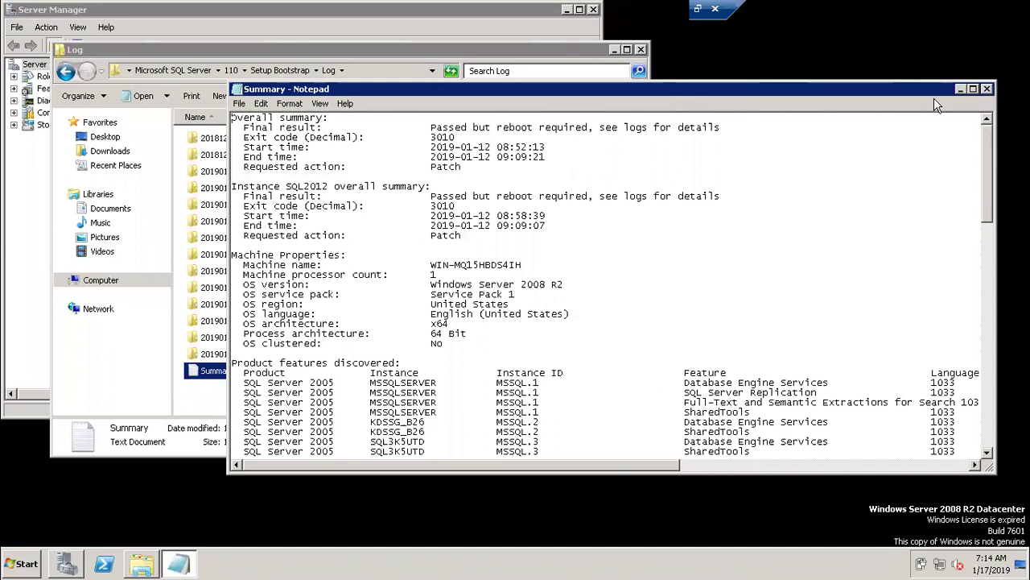
Close the Summary log and open Detail from the 20190112_085142 folder.
left_click(987, 89)
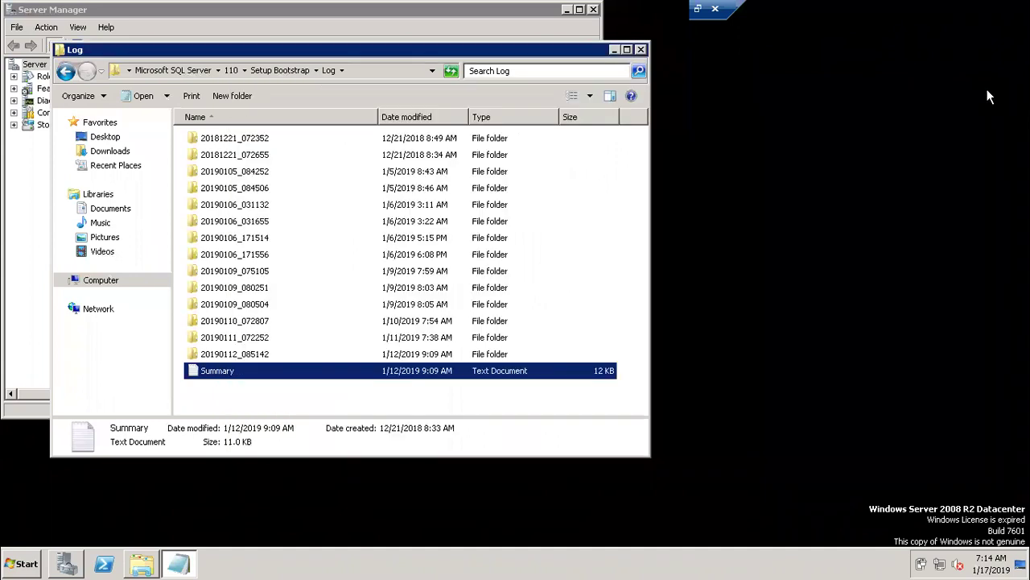
double_click(246, 354)
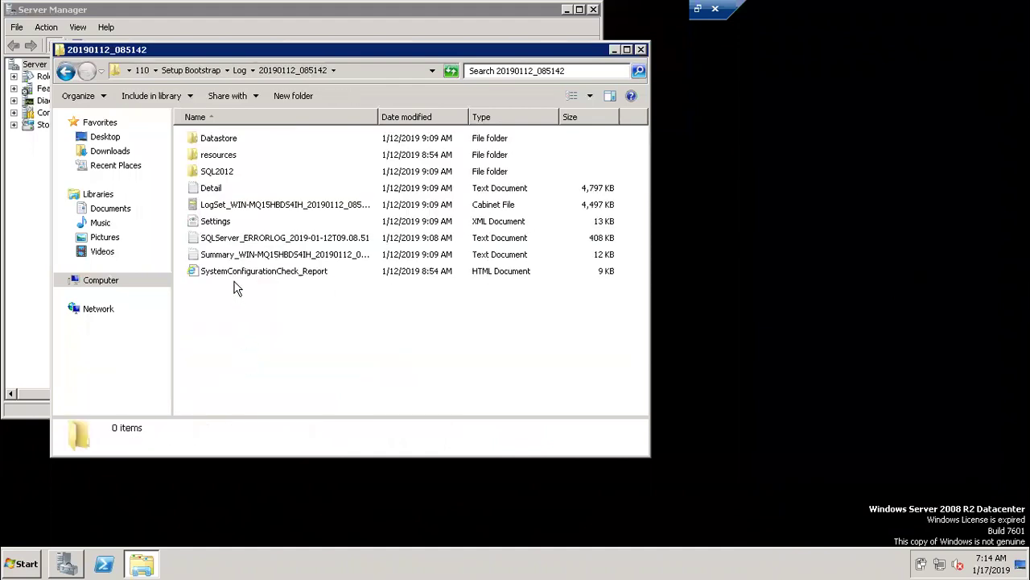
double_click(210, 190)
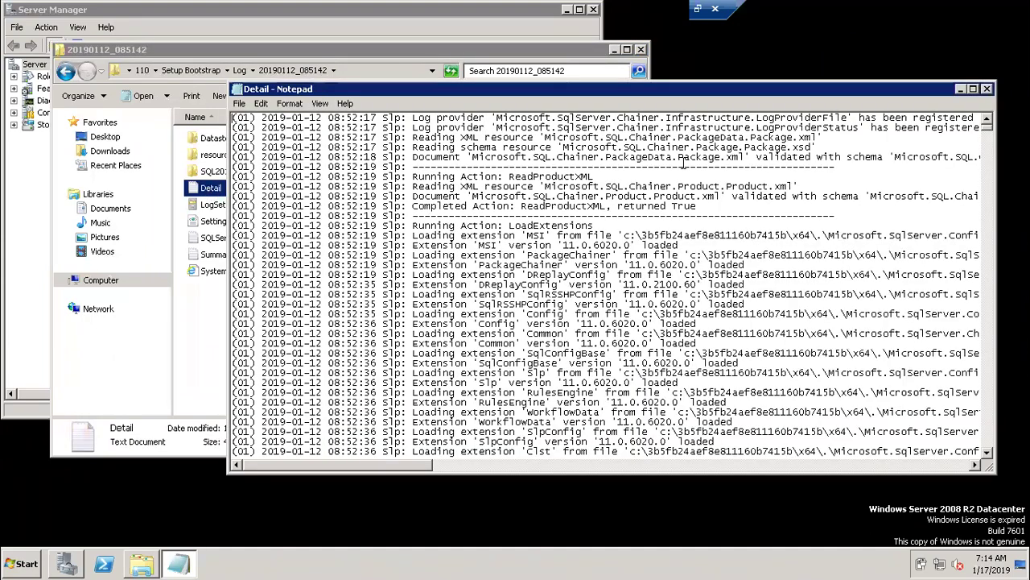
left_click(974, 90)
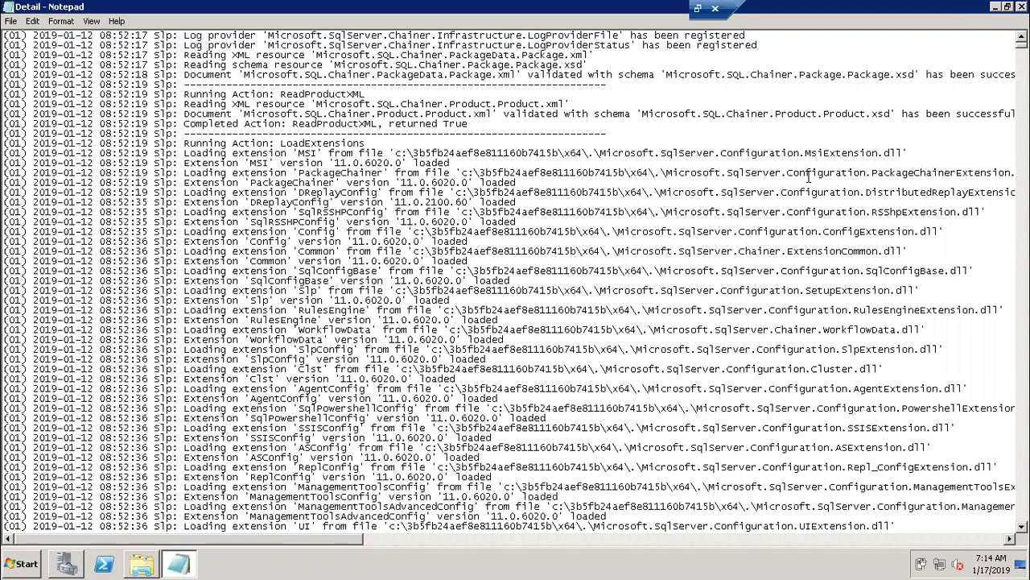
double_click(838, 9)
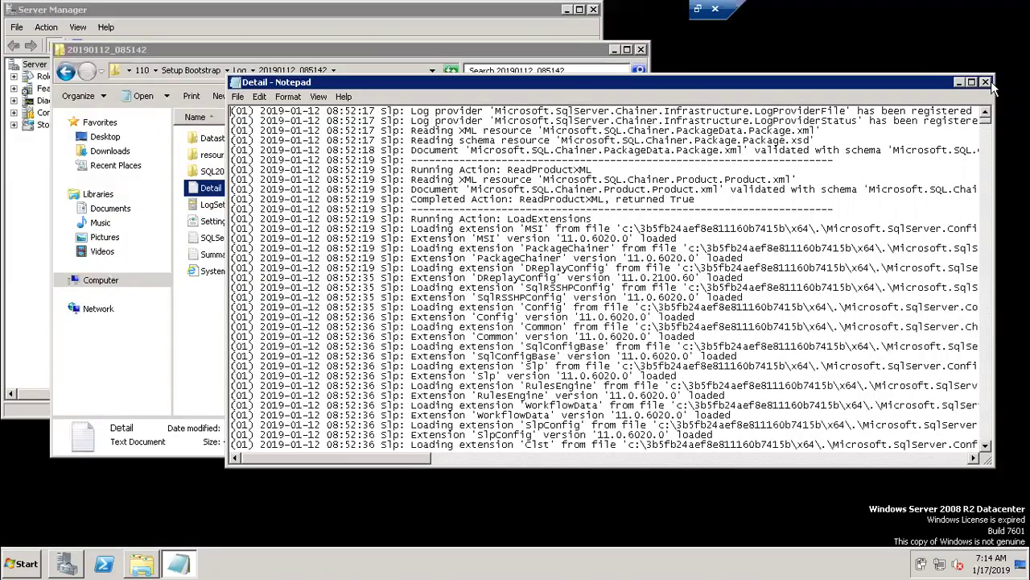
Close Detail, go back to Log, and reopen Detail from 20190112_085142.
left_click(987, 83)
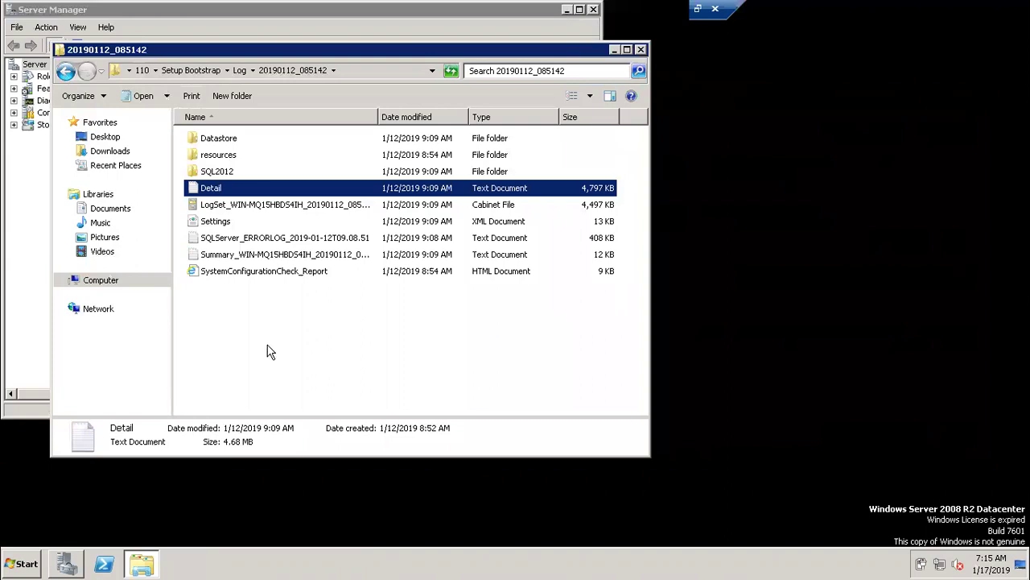
key("BackSpace")
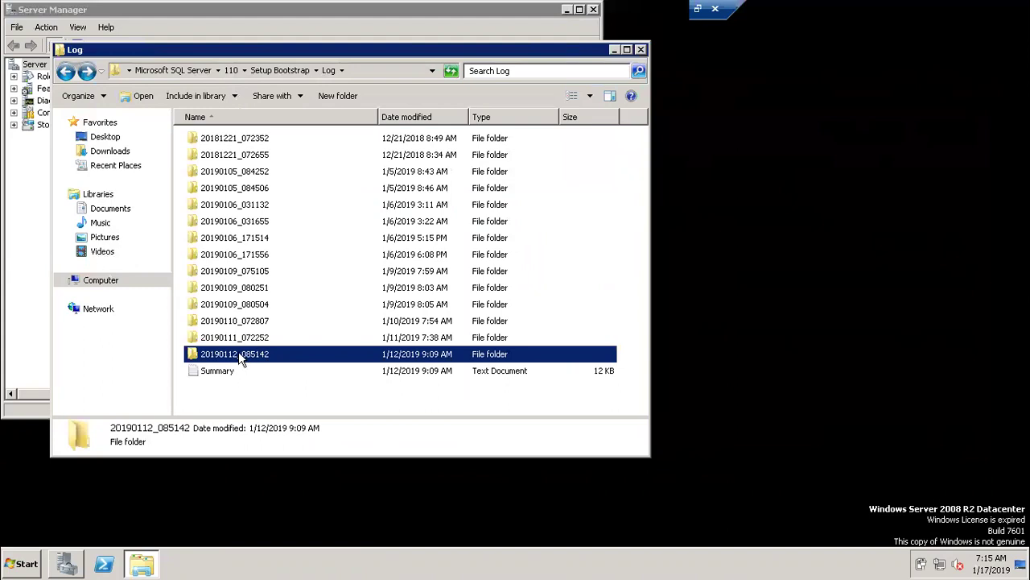
double_click(239, 356)
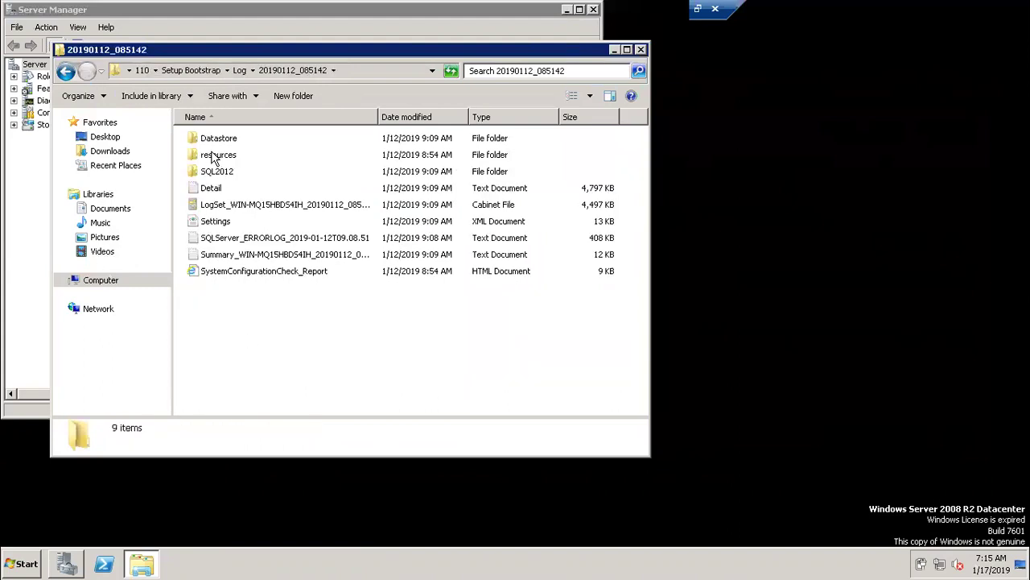
left_click(216, 190)
double_click(216, 190)
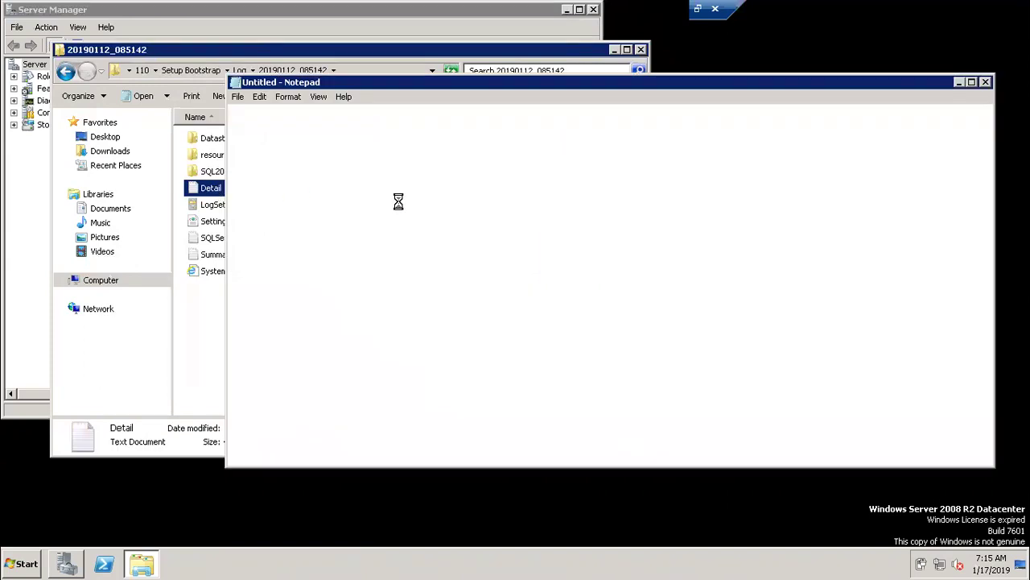
Maximize the Detail log and find the first occurrence of 'error'.
left_click(972, 82)
key("ctrl+f")
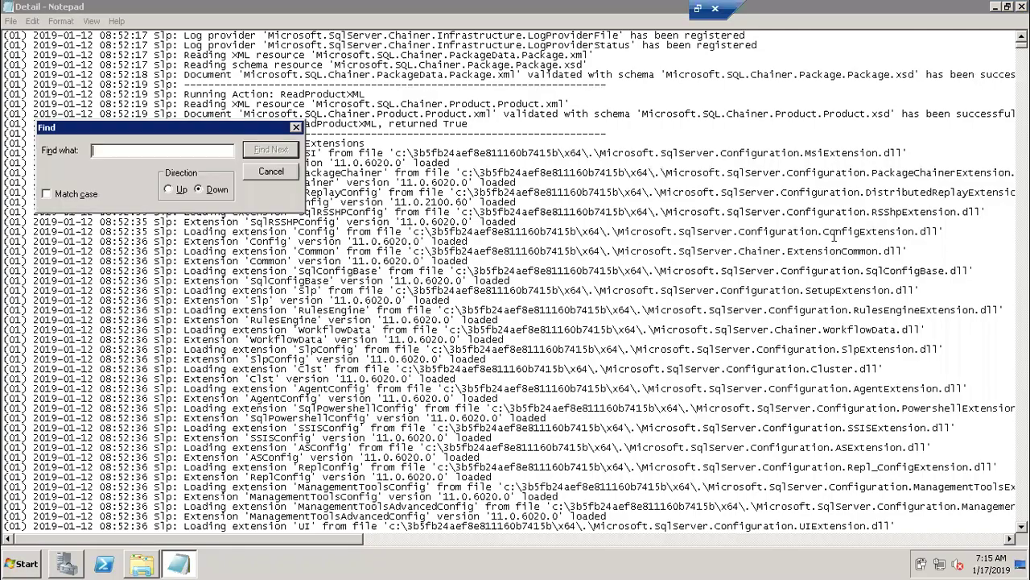
type("error")
left_click(273, 151)
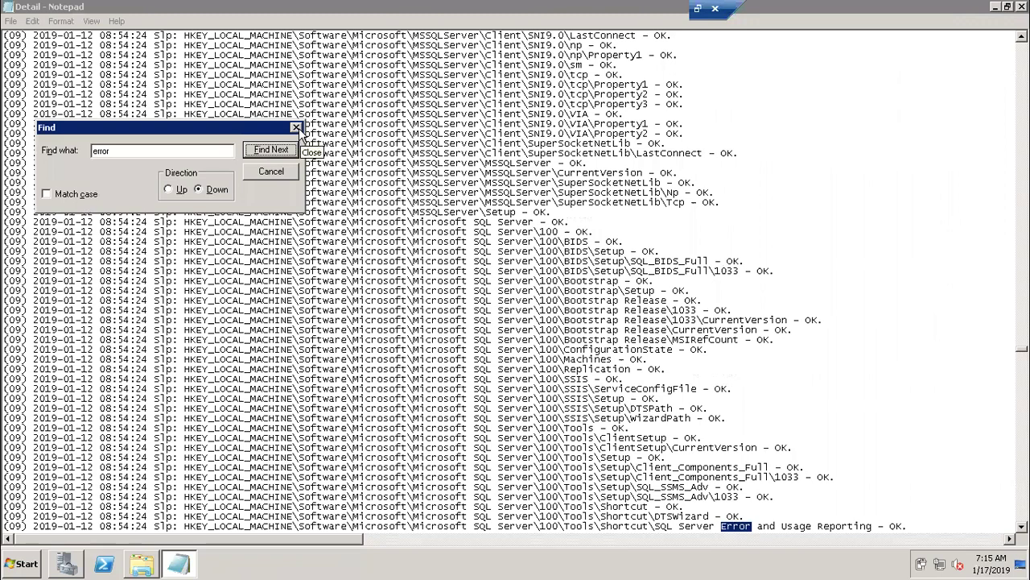
Search the log for 'return value', which is not found.
left_click_drag(119, 149, 84, 151)
type("retur")
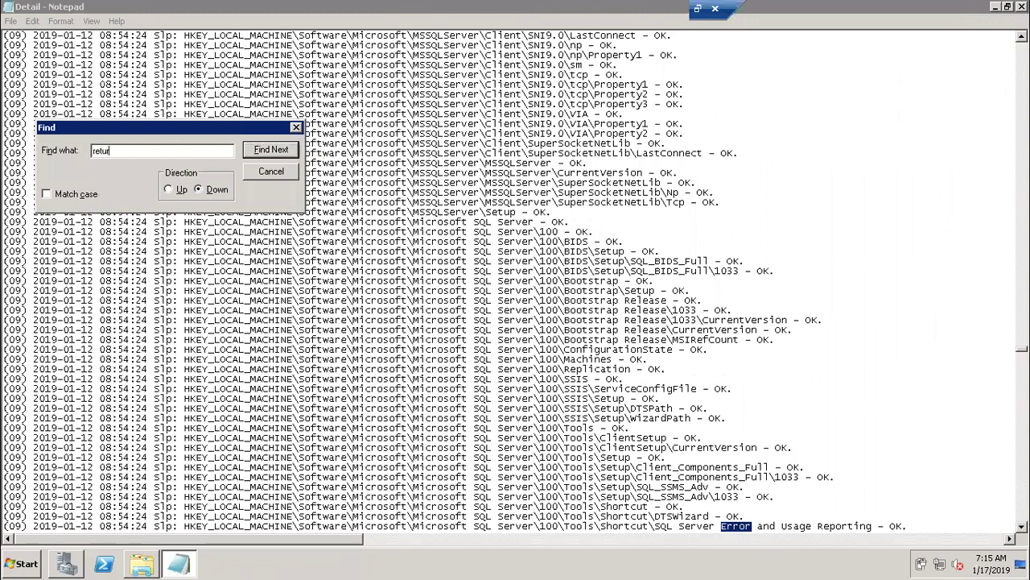
type("n value")
key("Return")
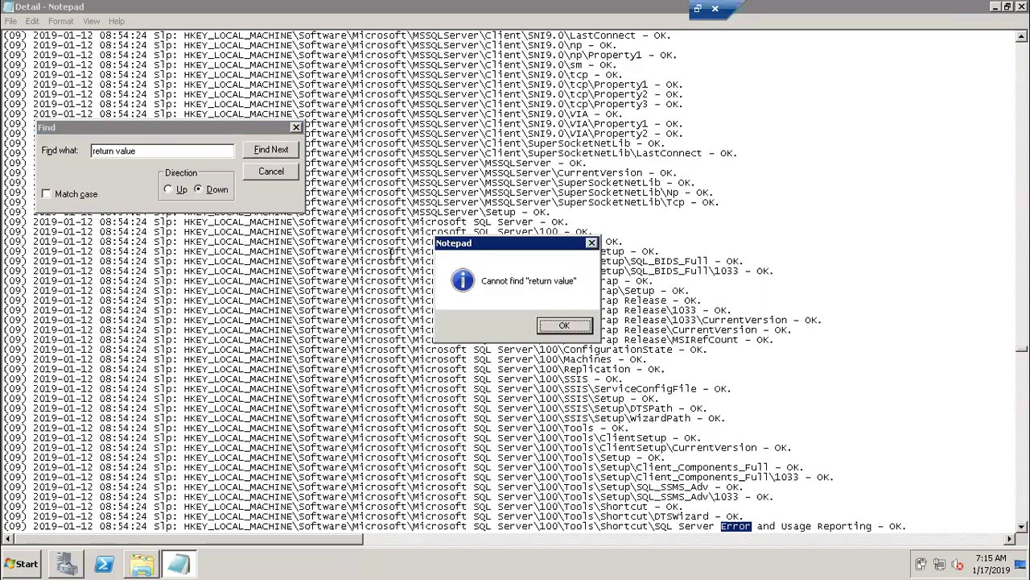
left_click(564, 326)
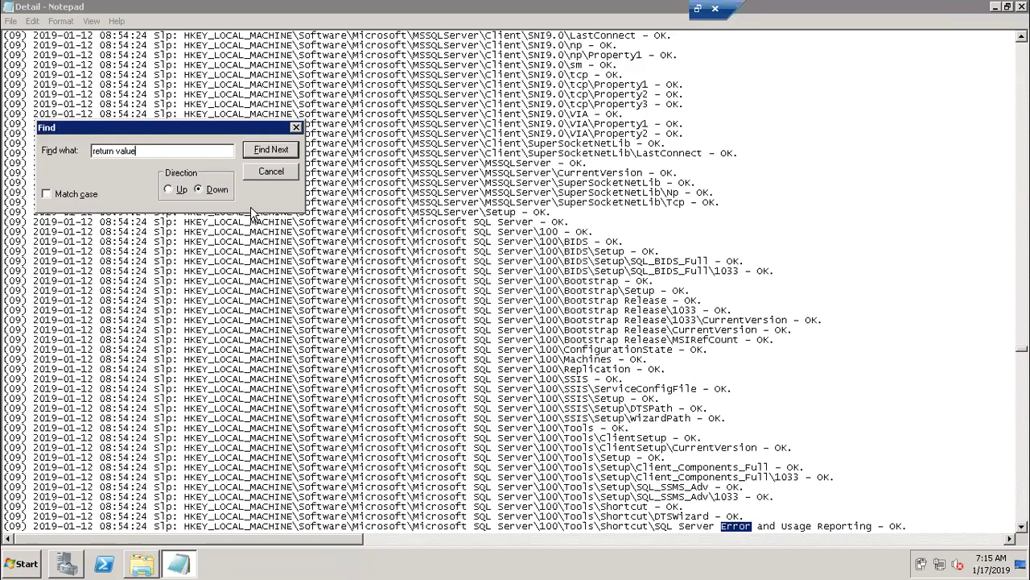
Search the log for 'rv 3' and 've 3', neither of which is found.
left_click_drag(150, 152, 32, 145)
type("rv 3")
left_click(289, 151)
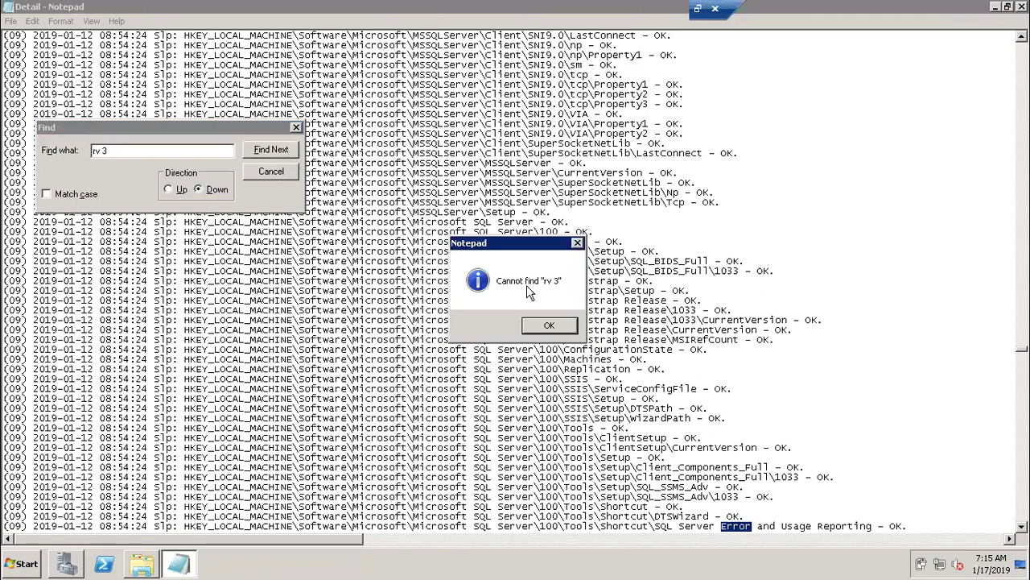
left_click(549, 325)
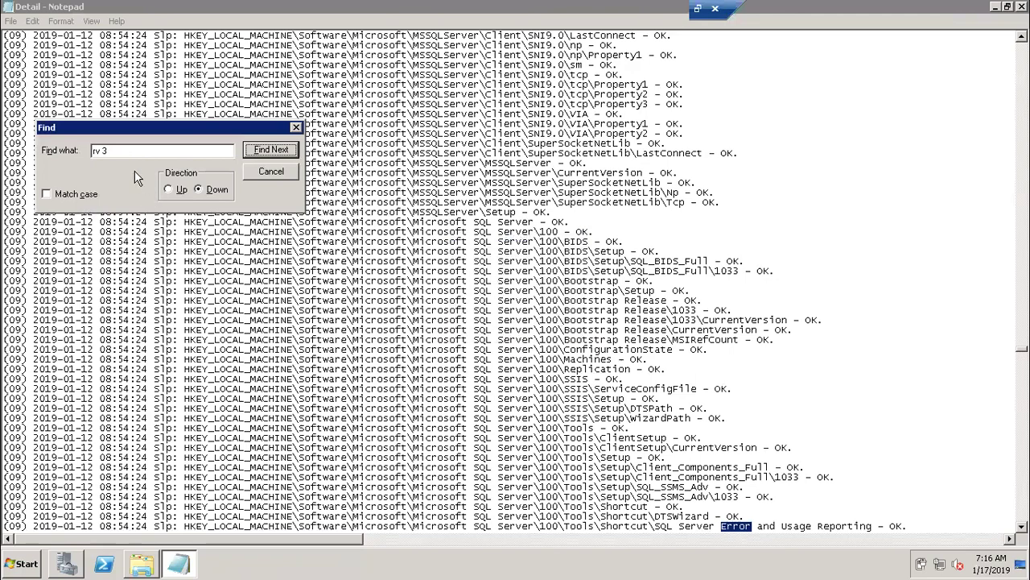
key("alt+n")
type("ve 3")
left_click(254, 155)
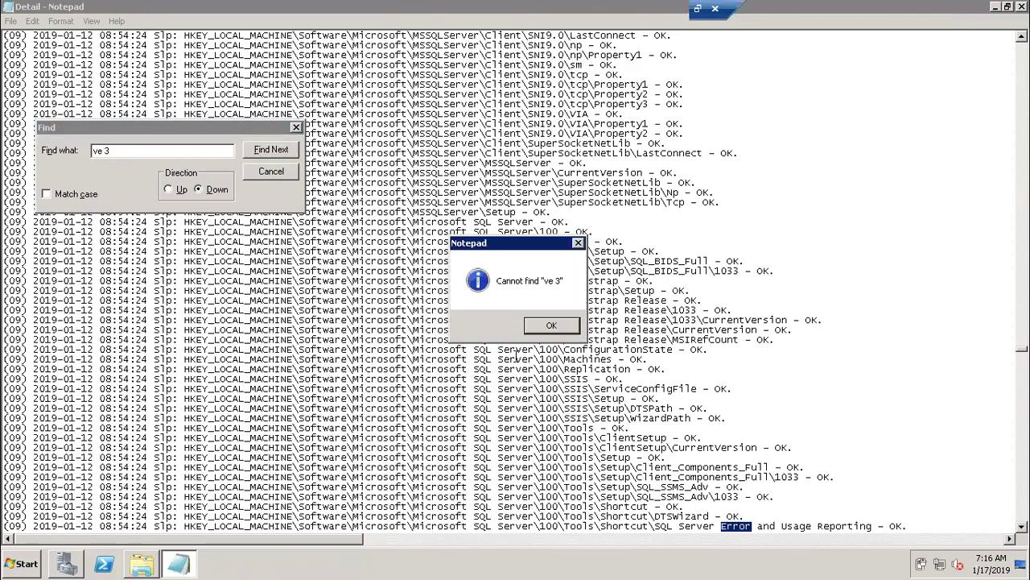
left_click(547, 328)
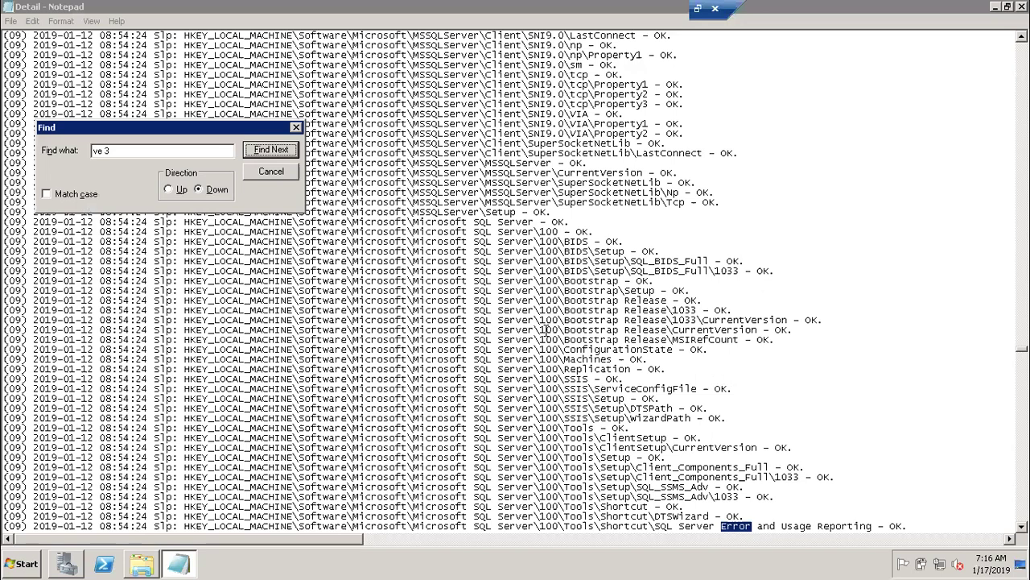
Bring the 20190112_085142 Explorer window back in front of Notepad.
left_click(143, 563)
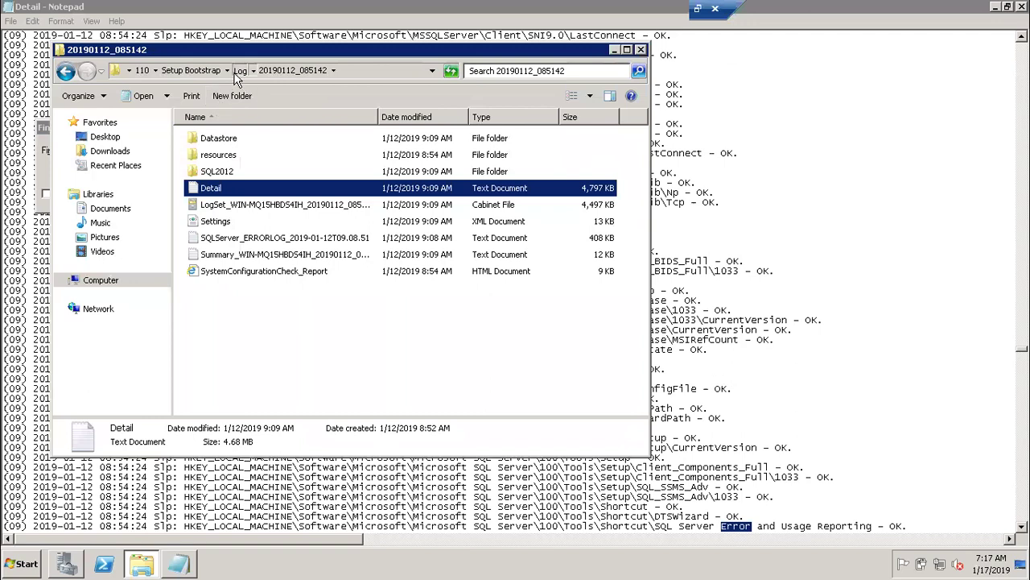
Go up to the Log folder and search it for core.log, listing 24 files.
left_click(240, 71)
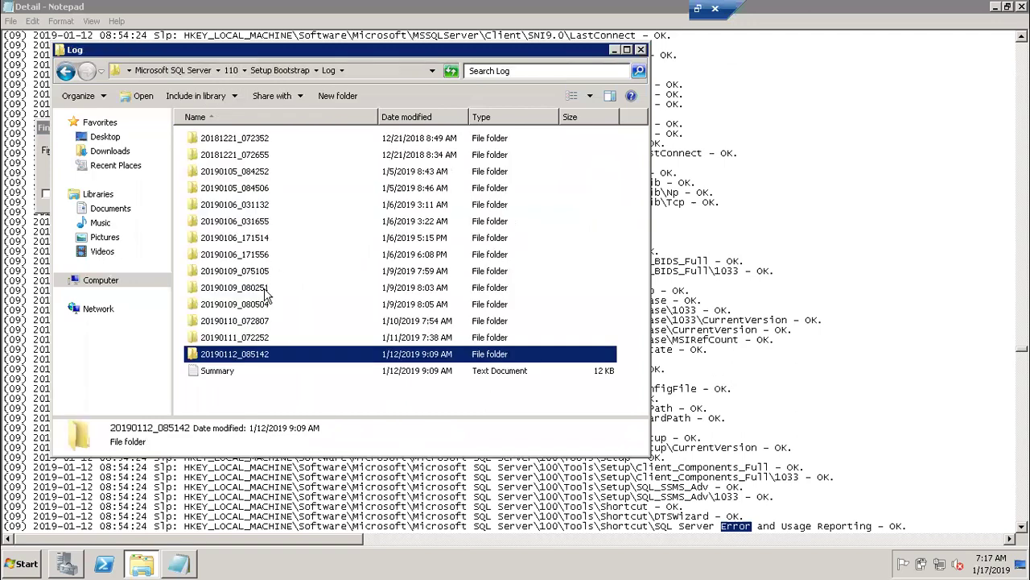
left_click(483, 73)
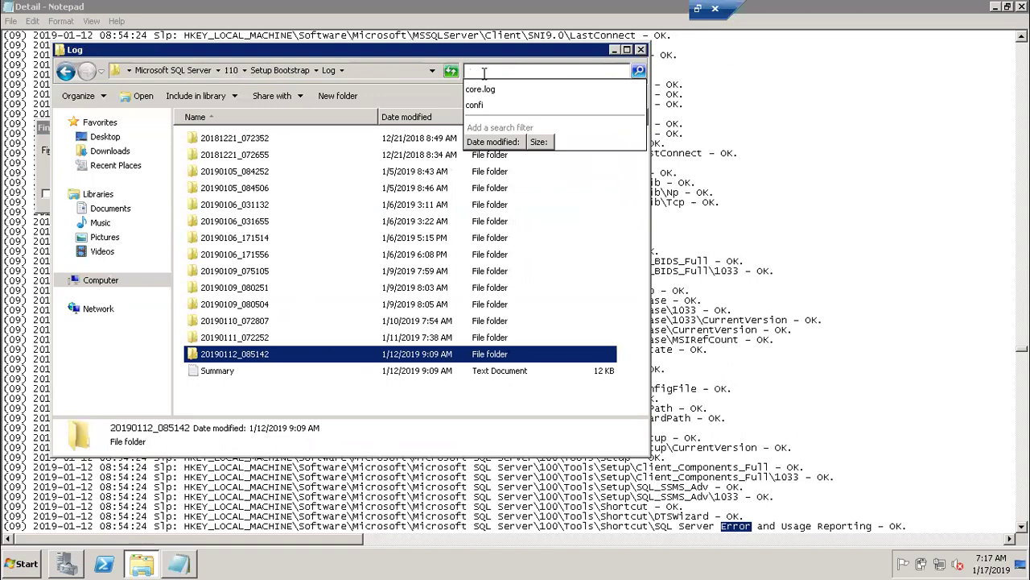
left_click(489, 91)
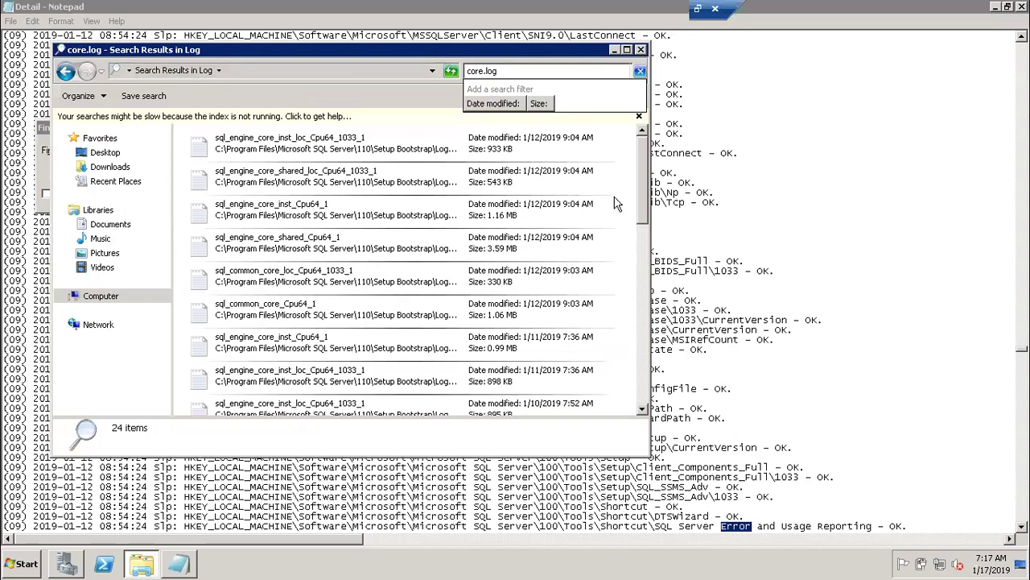
left_click_drag(644, 195, 656, 358)
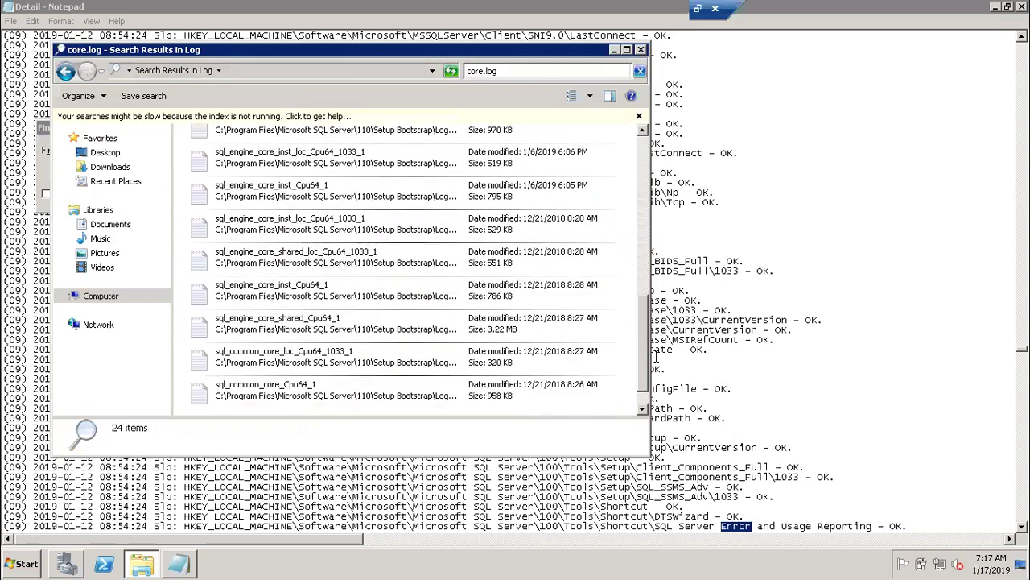
Open and close the sql_common_core_Cpu64_1 log, then maximize the core.log search results.
double_click(351, 389)
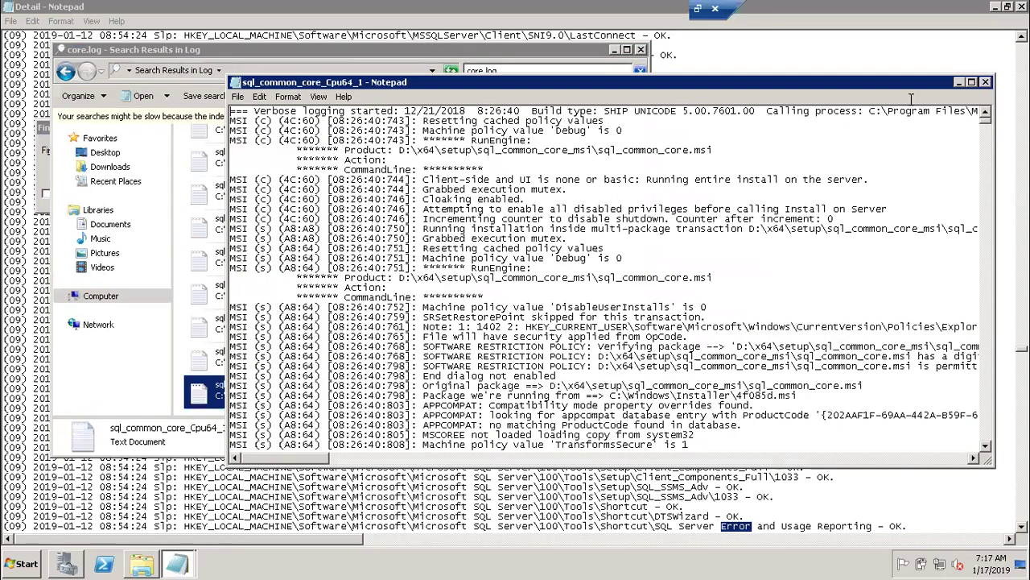
left_click(986, 82)
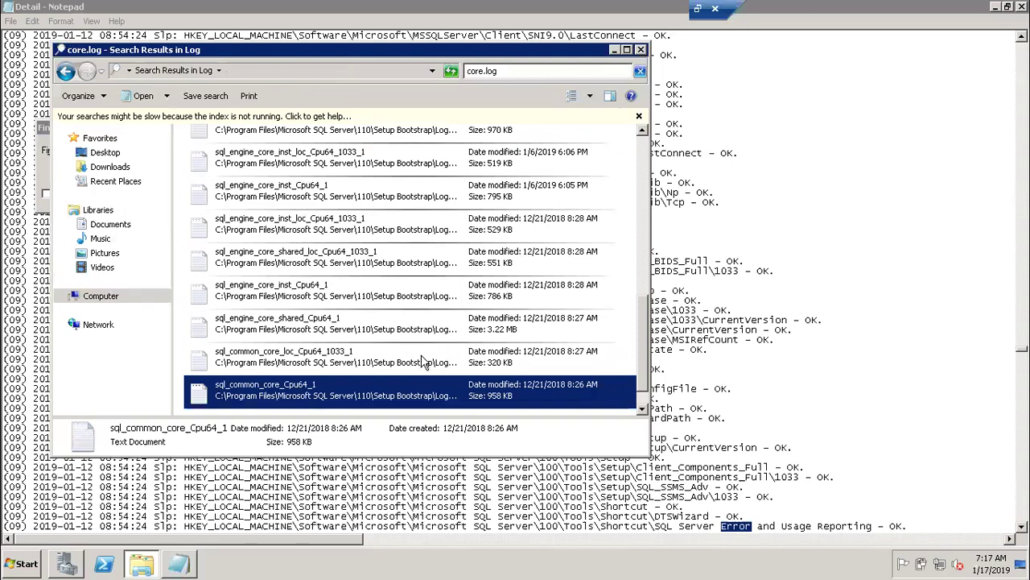
left_click(627, 51)
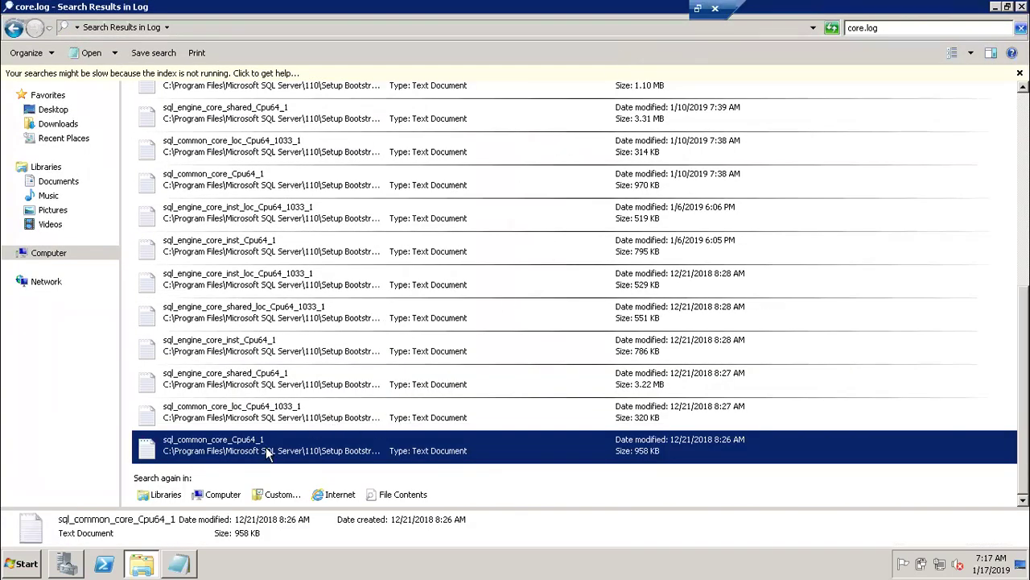
Check the location path in sql_common_core_Cpu64_1's Properties and cancel.
right_click(267, 448)
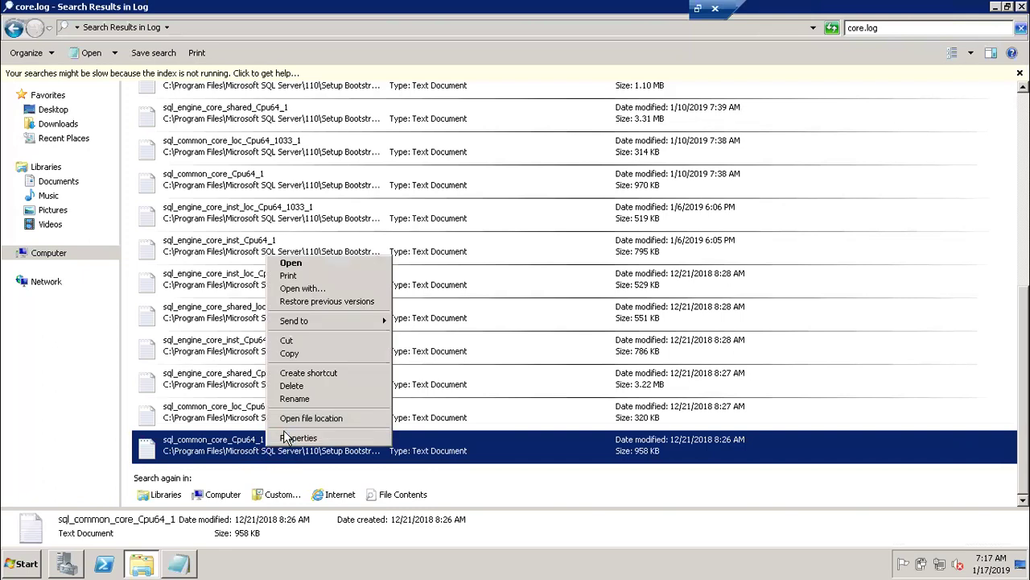
left_click(287, 437)
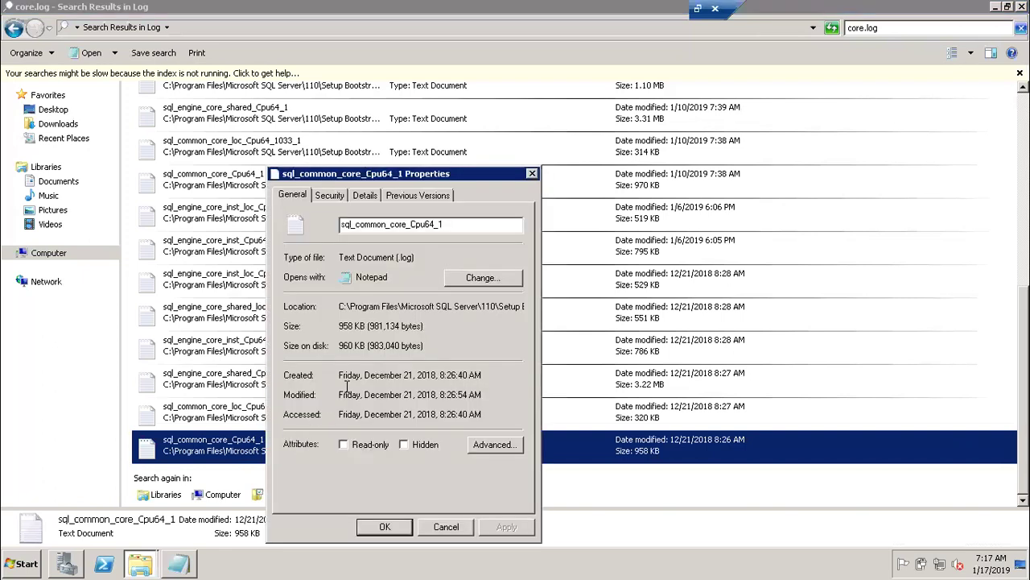
left_click_drag(414, 306, 535, 311)
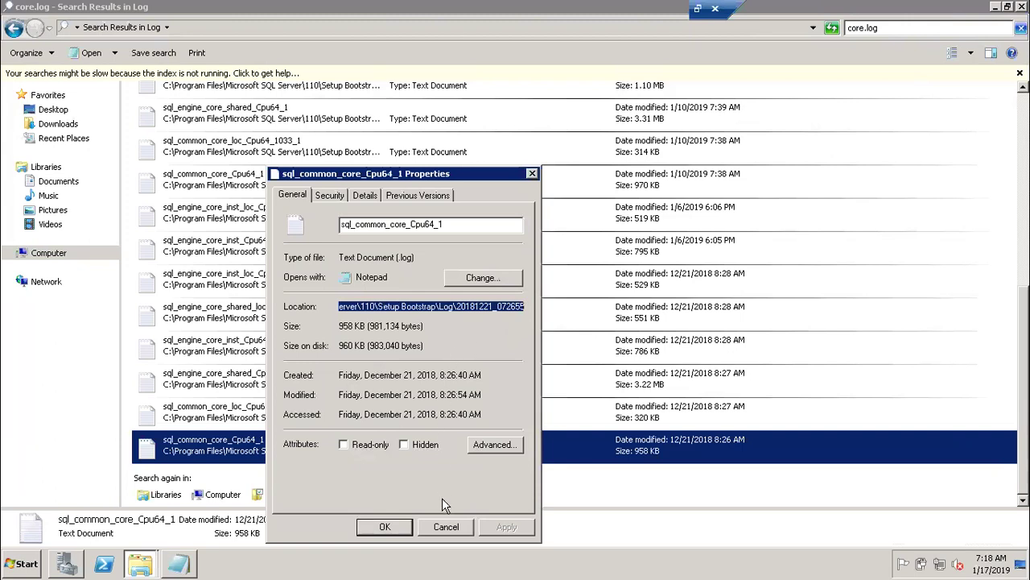
left_click(447, 526)
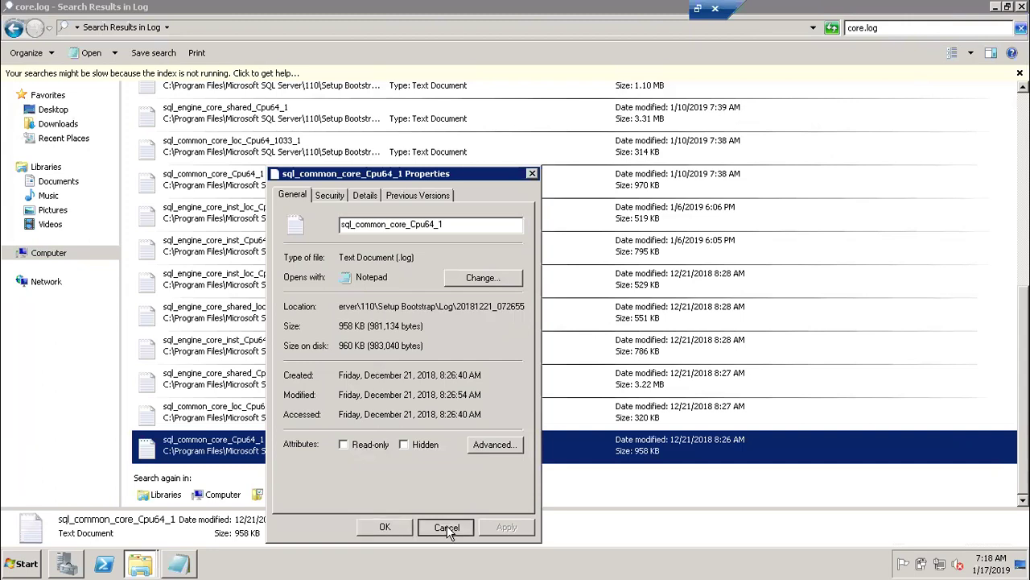
View sql_engine_core_inst_Cpu64_1's Properties and cancel without changes.
right_click(245, 355)
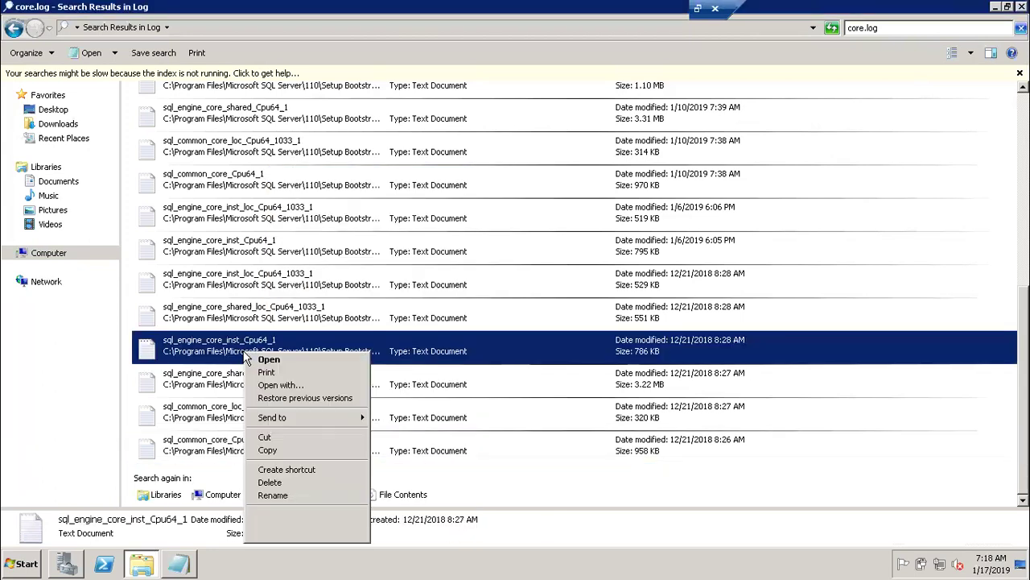
left_click(291, 536)
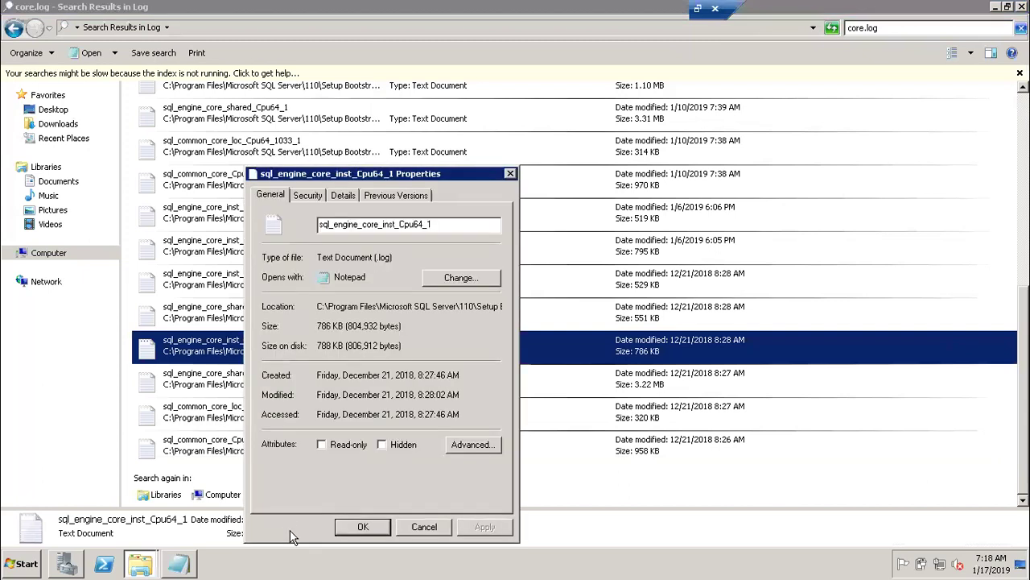
left_click(408, 526)
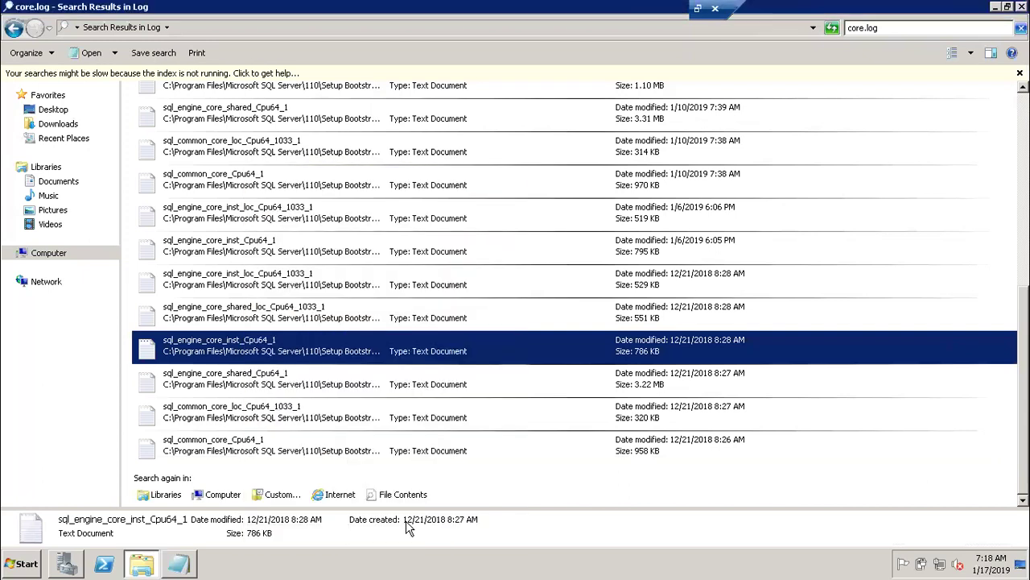
double_click(267, 341)
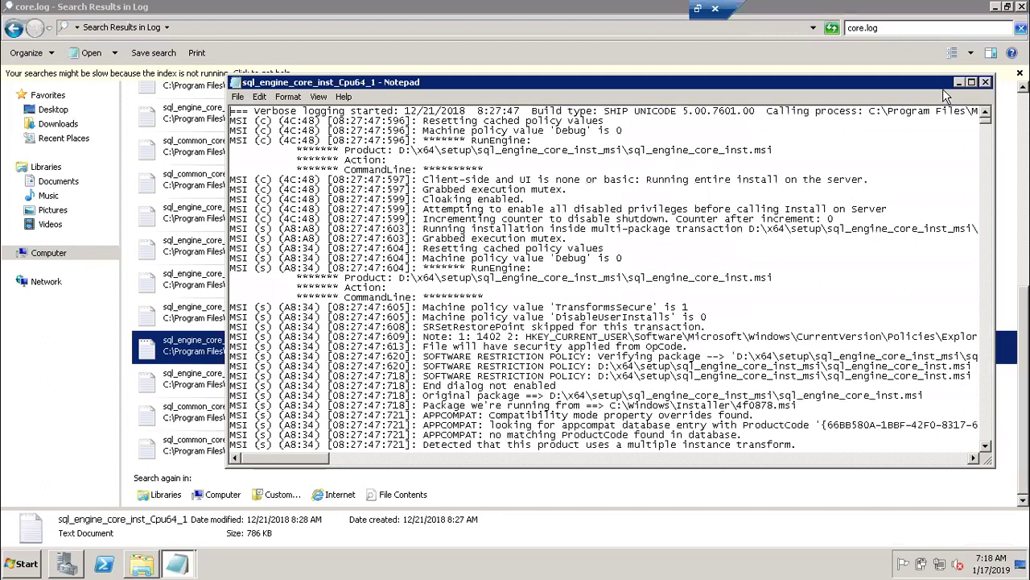
left_click(971, 83)
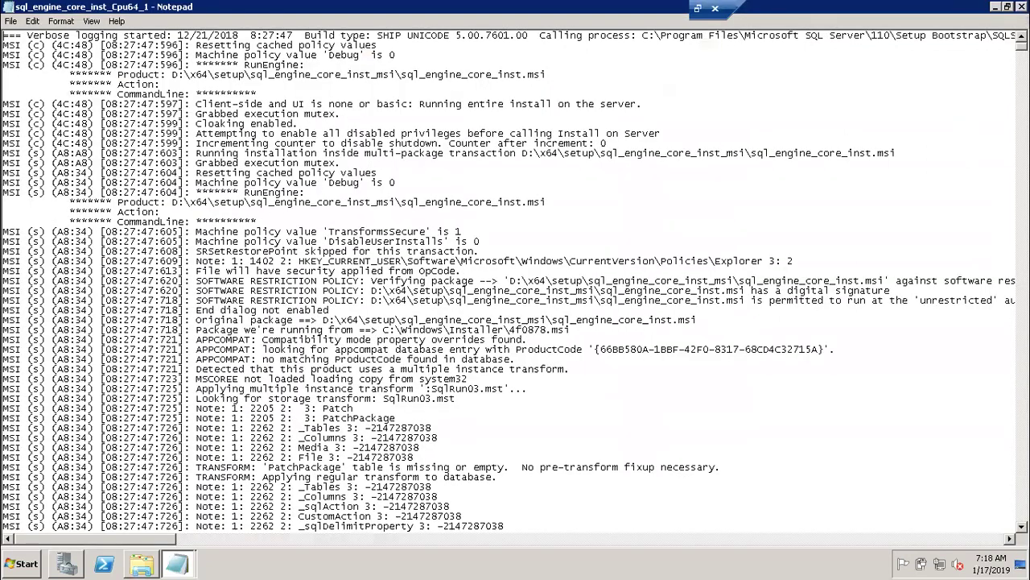
left_click(877, 211)
key("ctrl+f")
type("r")
key("BackSpace")
type("e")
key("BackSpace")
type("error")
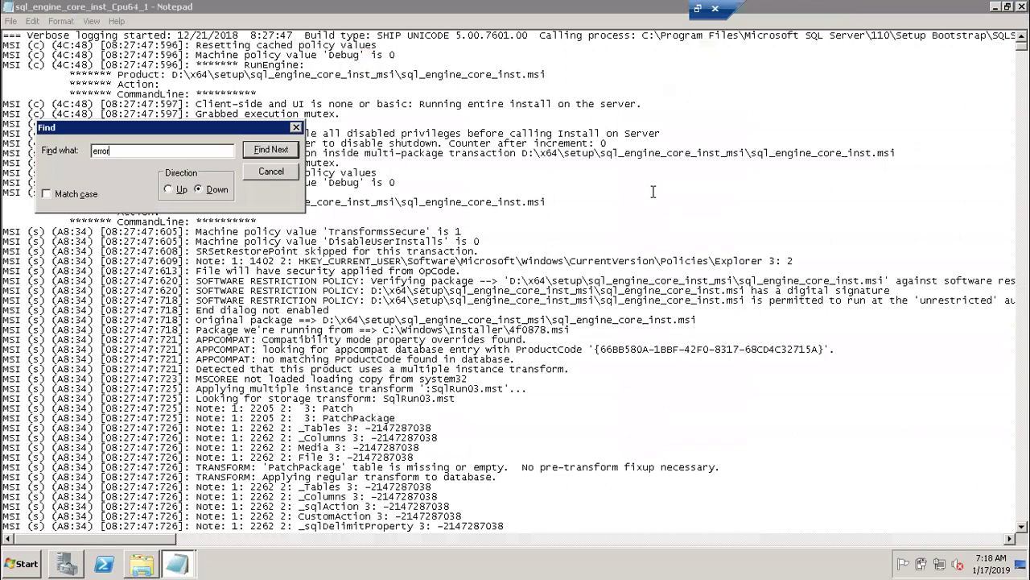
left_click(278, 151)
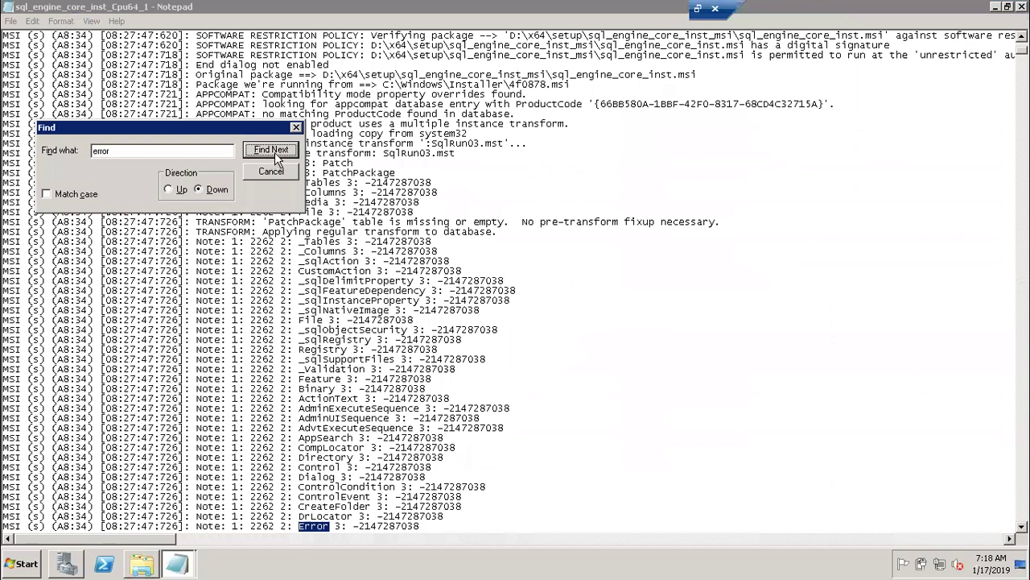
left_click(274, 152)
left_click(274, 152)
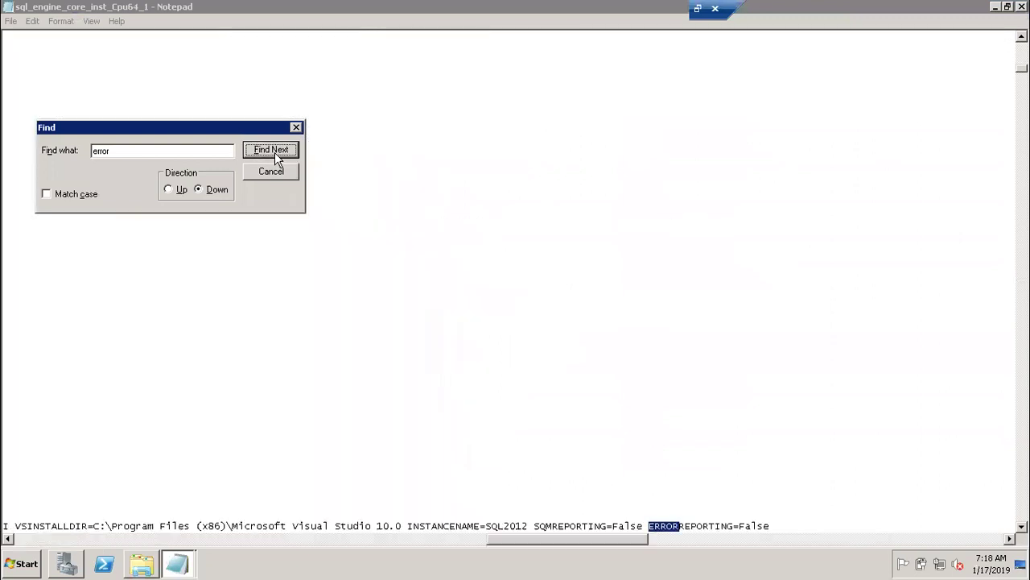
left_click(275, 153)
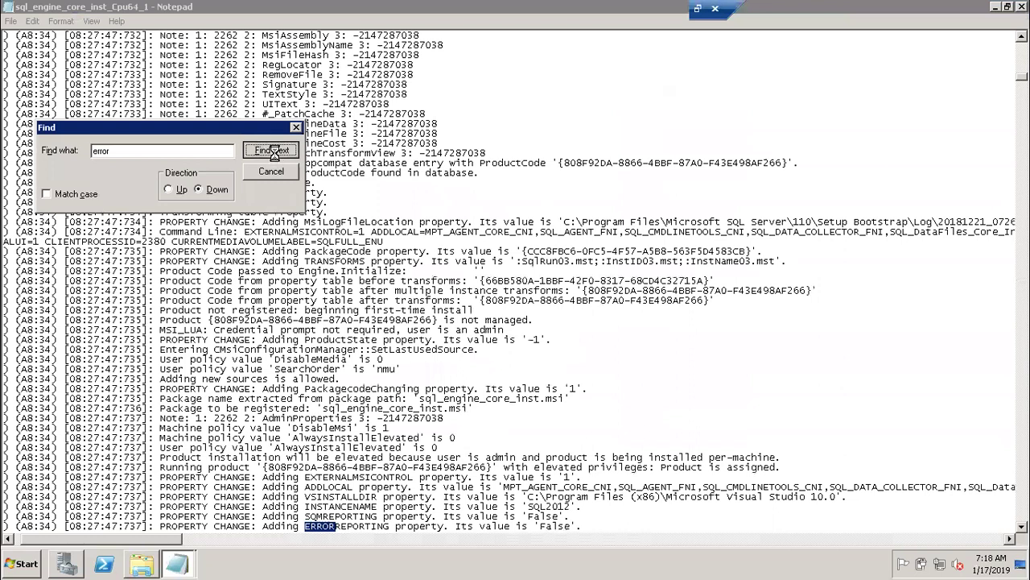
left_click(274, 153)
left_click(274, 153)
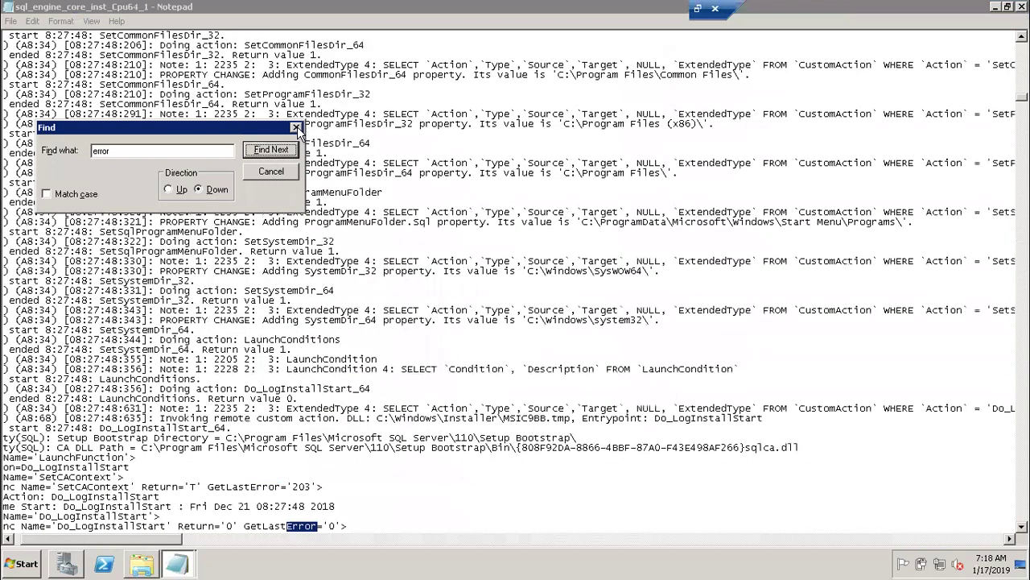
left_click(296, 128)
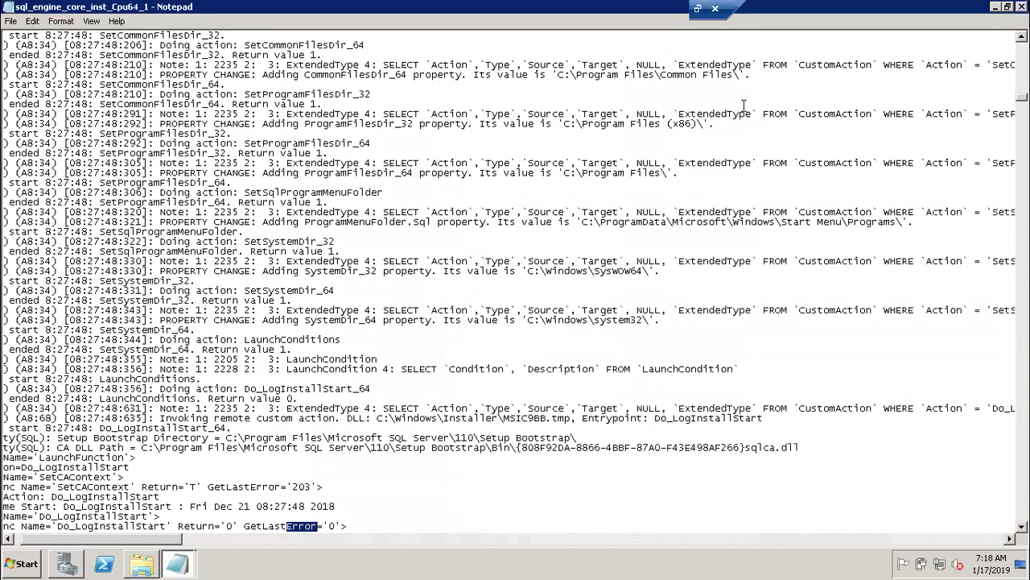
left_click_drag(938, 14, 901, 45)
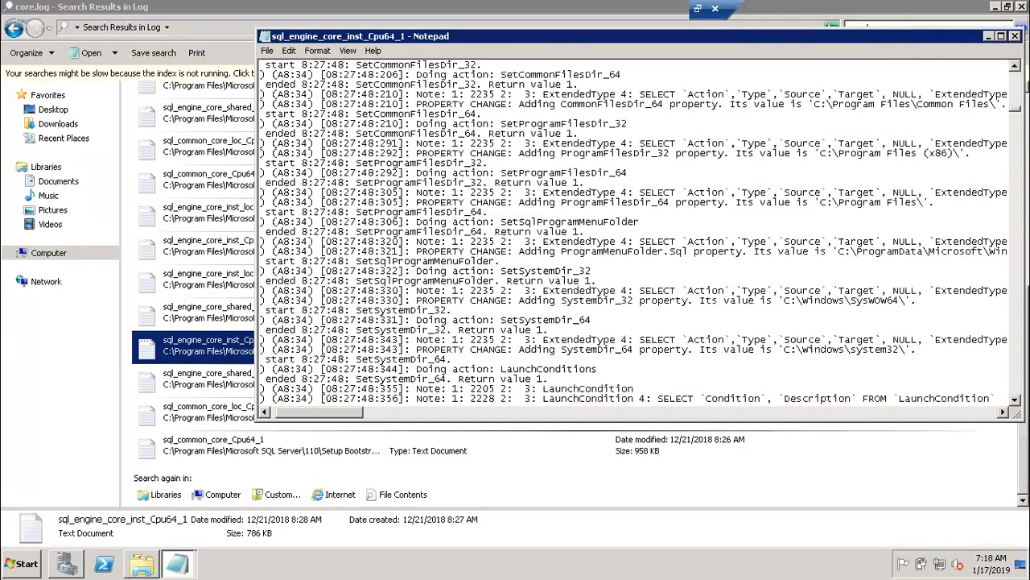
left_click(1015, 36)
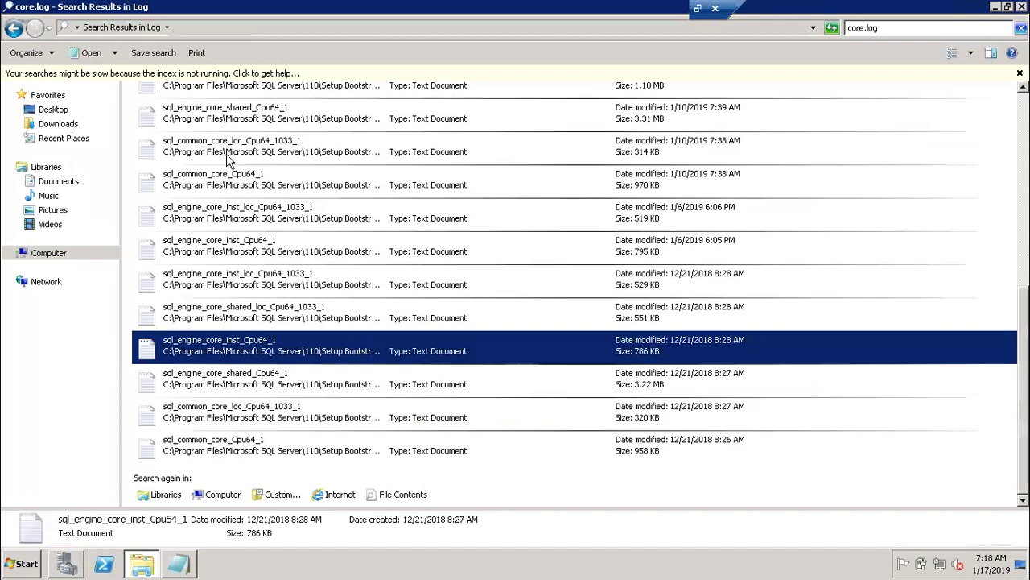
Edit the core.log search term to try 'core local', then 'core(local)'.
left_click(891, 28)
left_click(891, 28)
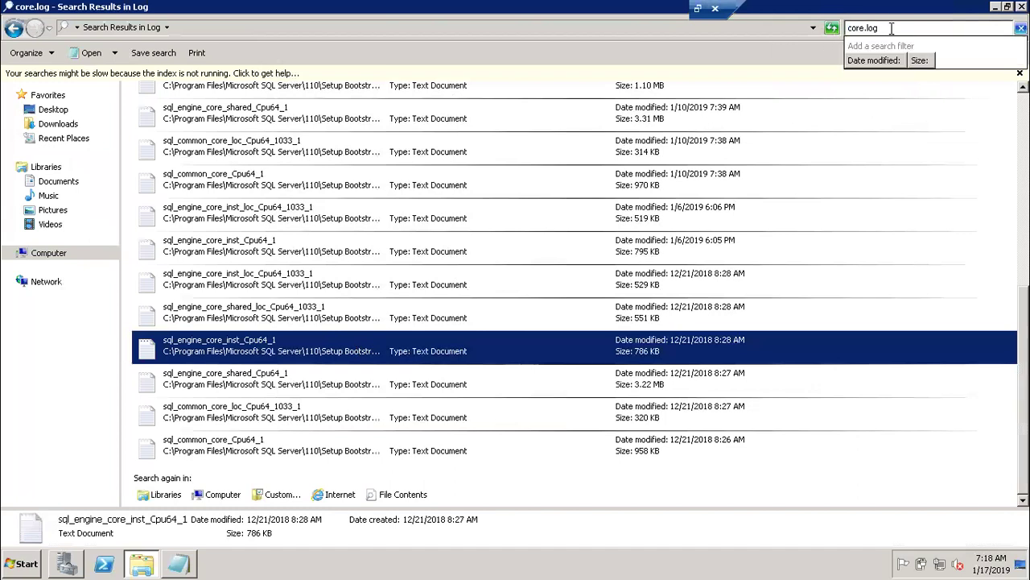
key("BackSpace")
key("BackSpace")
key("BackSpace")
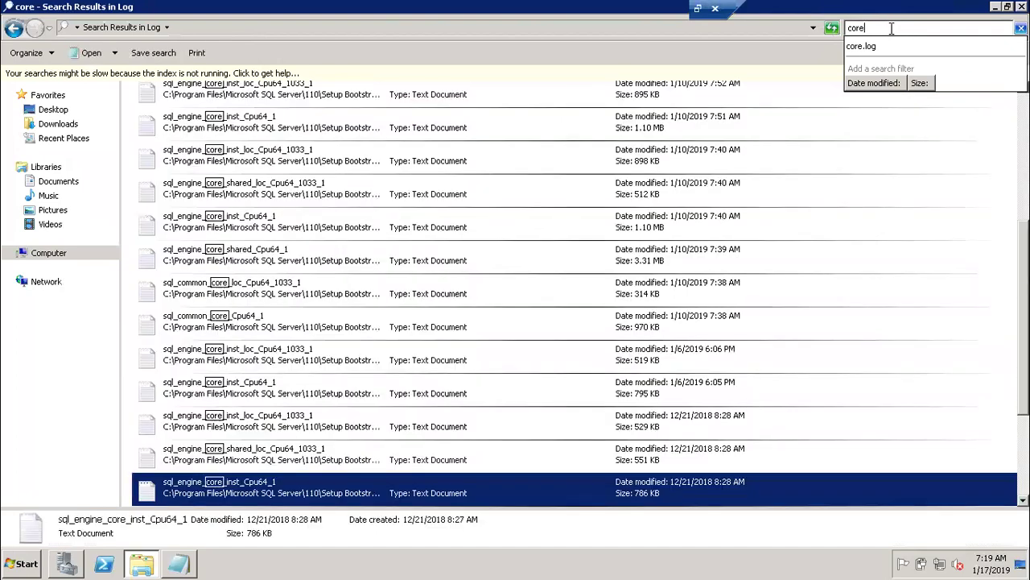
key("BackSpace")
type("local")
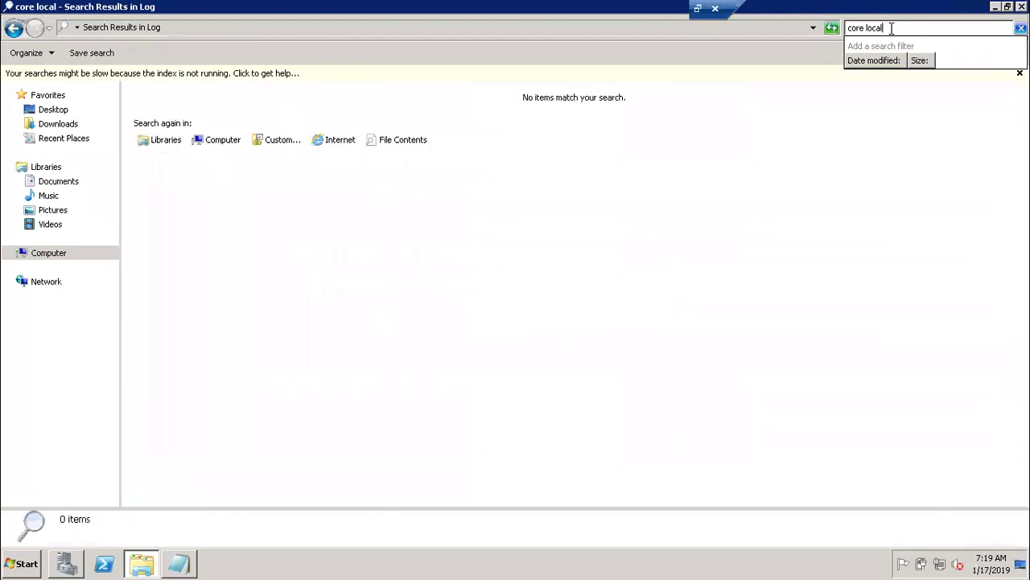
key("BackSpace")
key("BackSpace")
key("BackSpace")
key("BackSpace")
key("BackSpace")
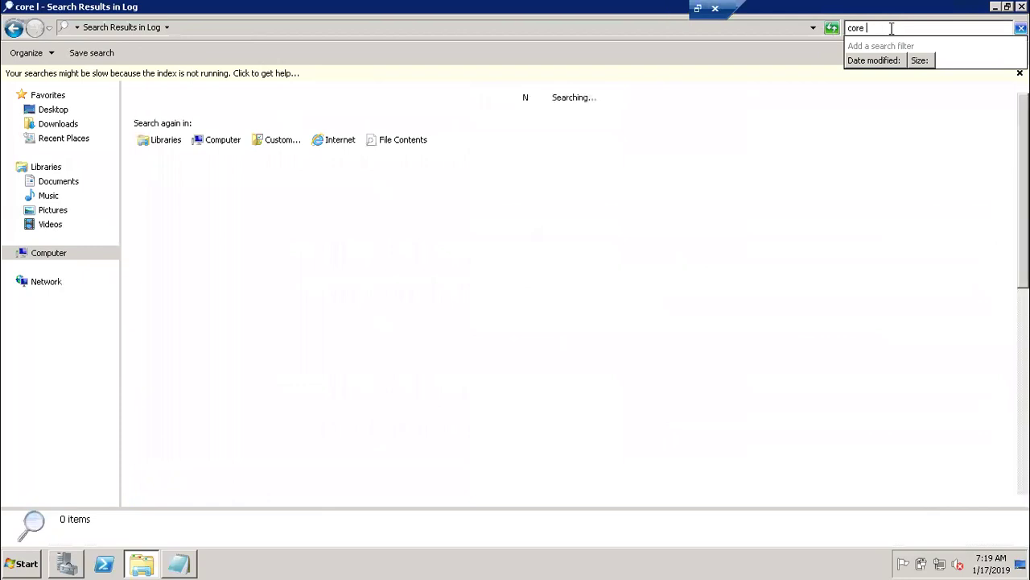
key("BackSpace")
type("(l")
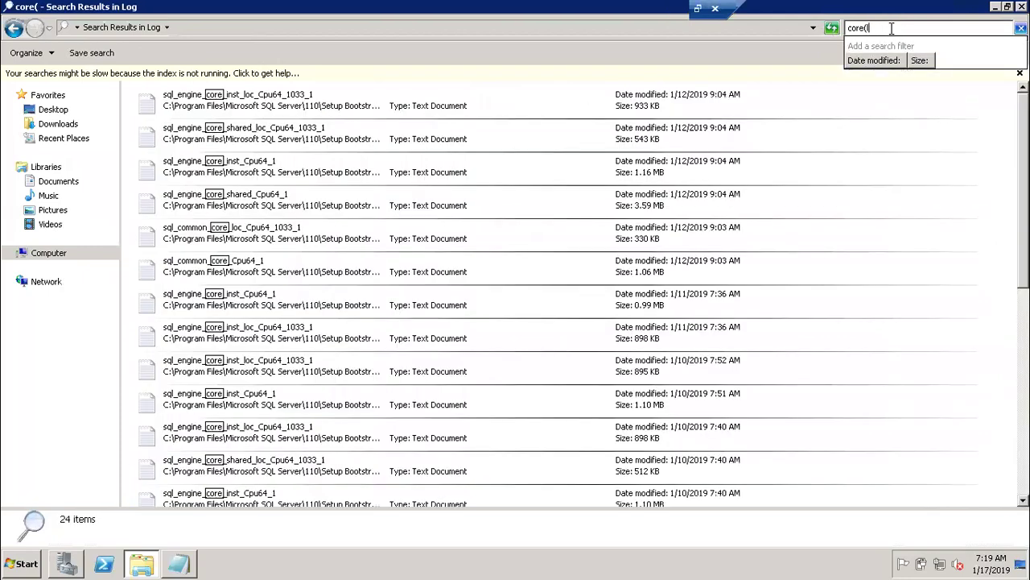
type("ocal)")
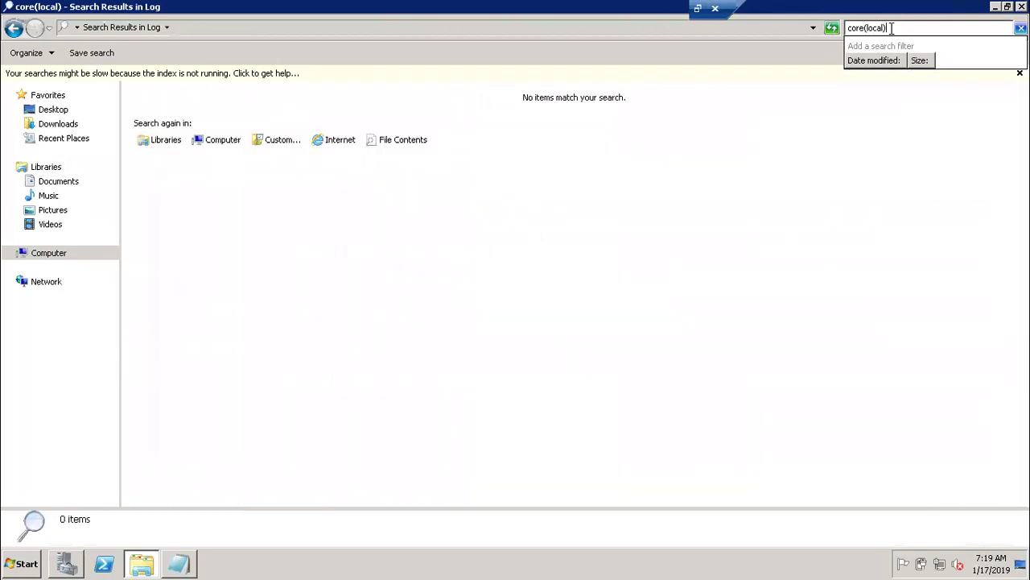
Replace the search term with 'core'.
key("ctrl+a")
key("BackSpace")
type("core")
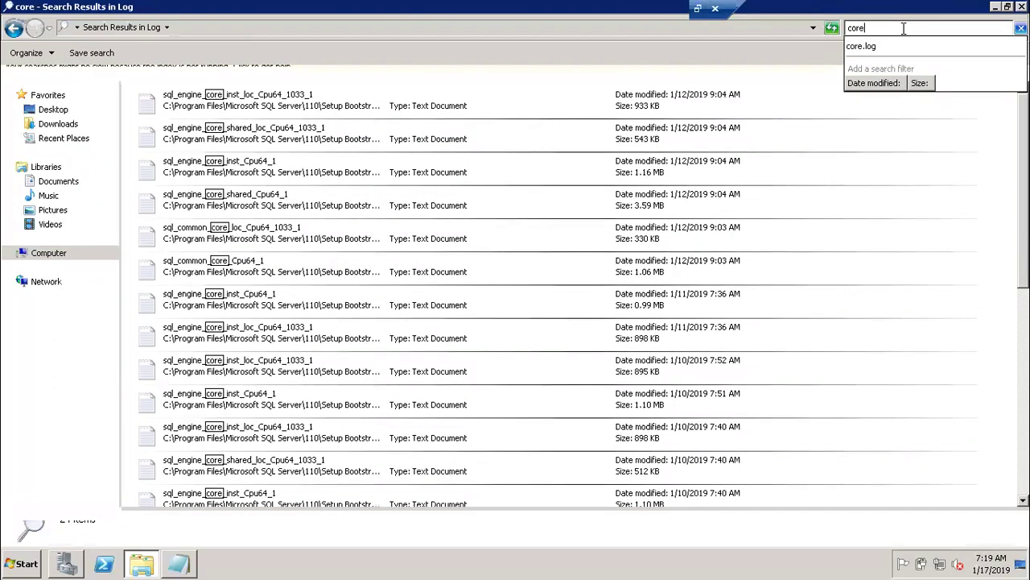
Check sql_engine_core_inst_loc_Cpu64_1033_1's location in Properties, then open a new Computer window with Win+E.
right_click(332, 117)
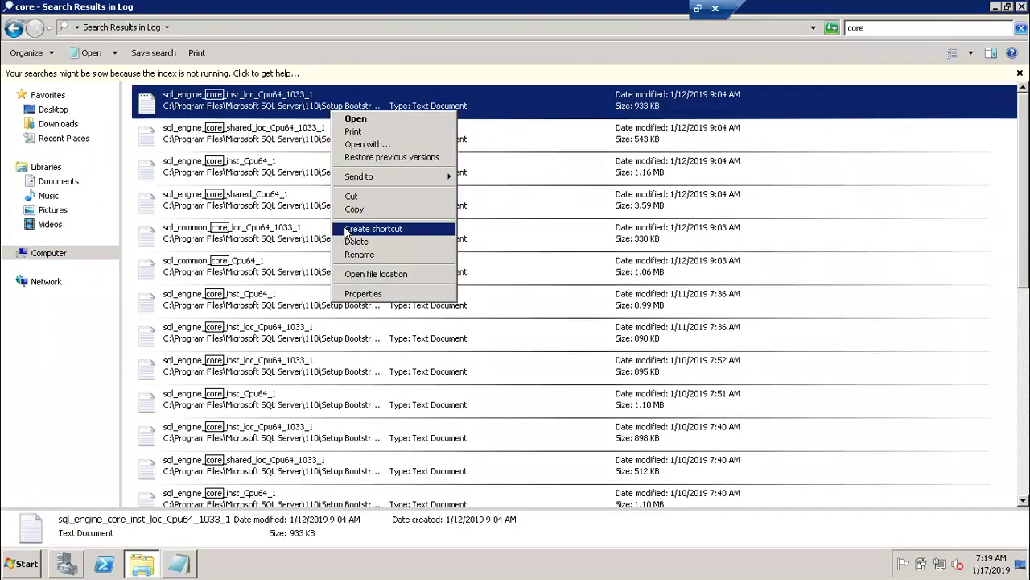
left_click(361, 293)
left_click_drag(405, 254, 653, 259)
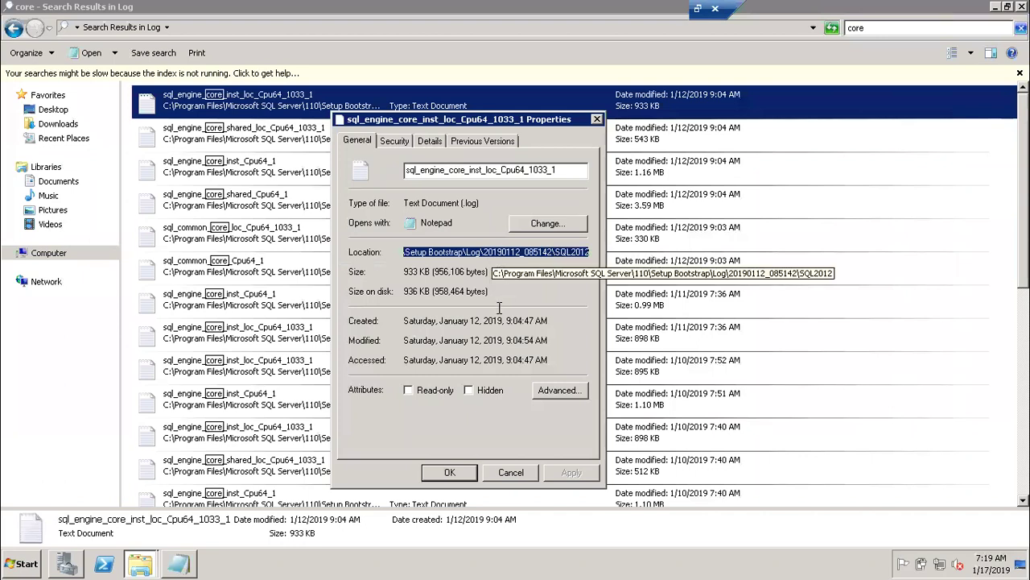
left_click(144, 564)
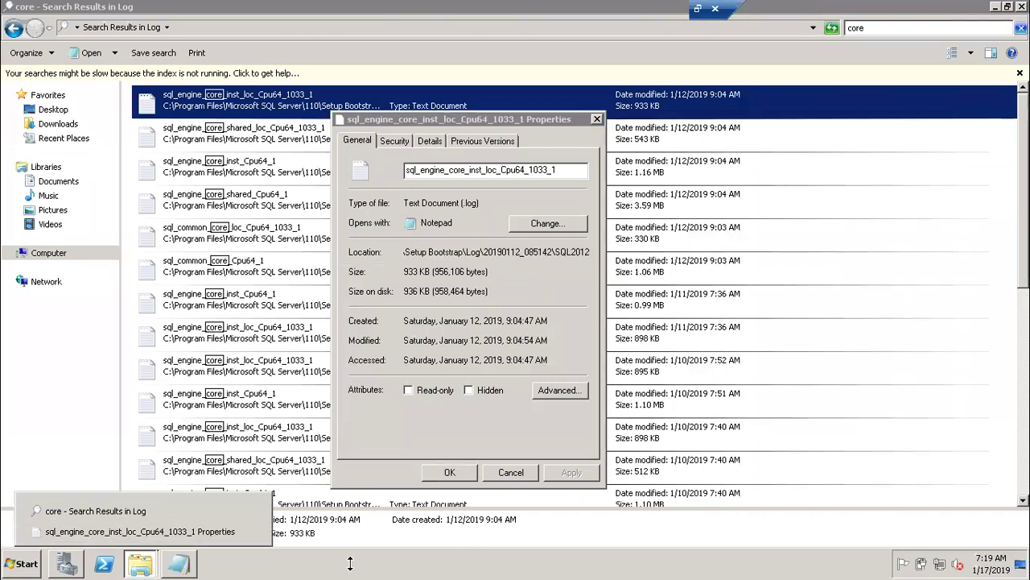
key("super+e")
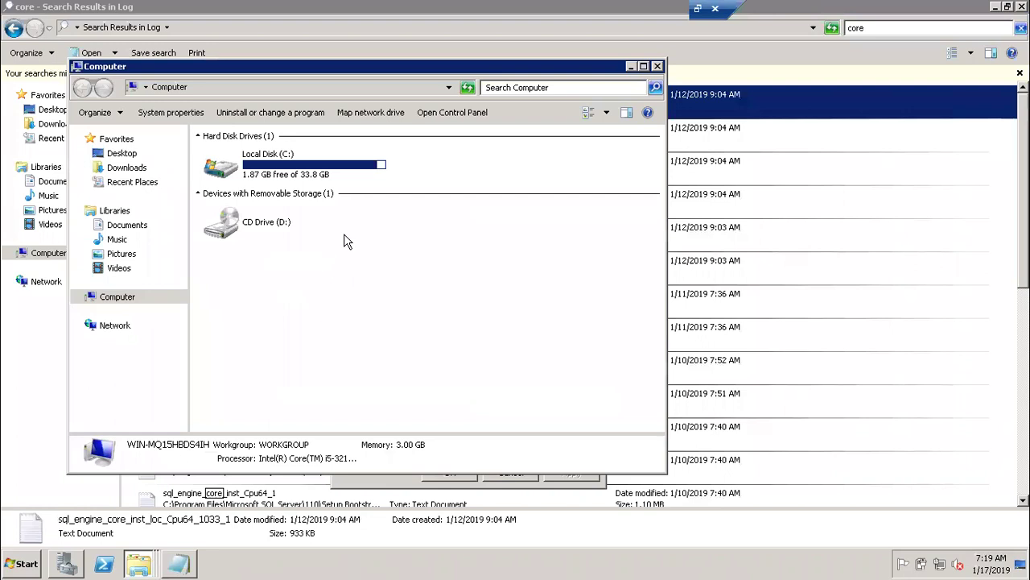
Navigate C:\Program Files\Microsoft SQL Server\110\Setup Bootstrap\Log\20190112_085142\SQL2012.
left_click(306, 165)
double_click(306, 165)
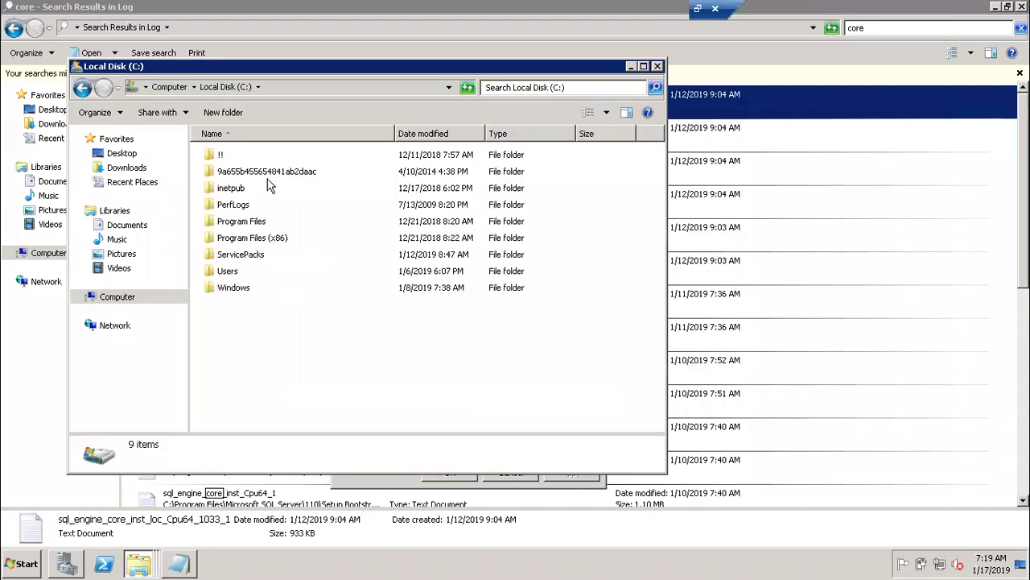
double_click(258, 223)
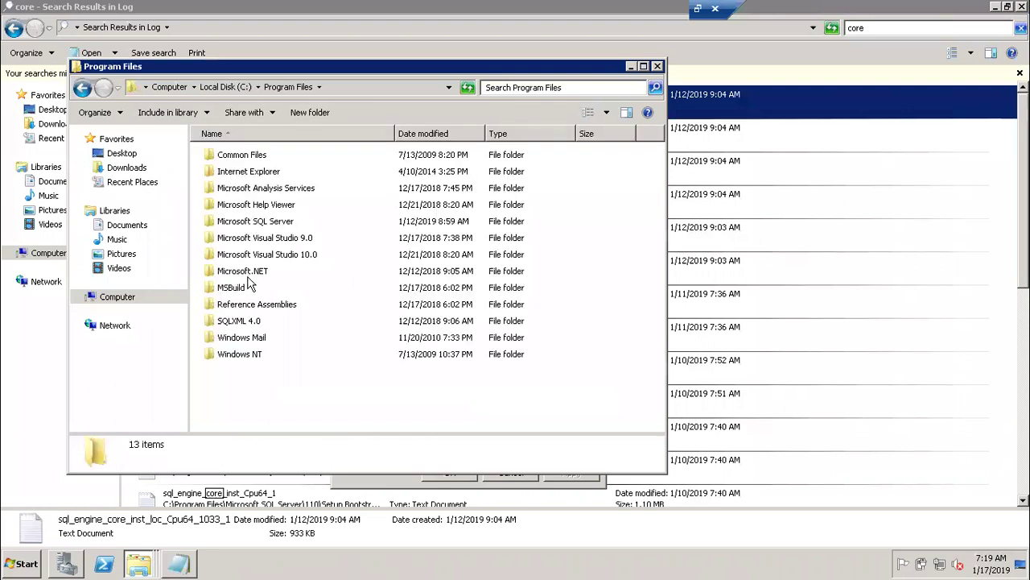
double_click(251, 224)
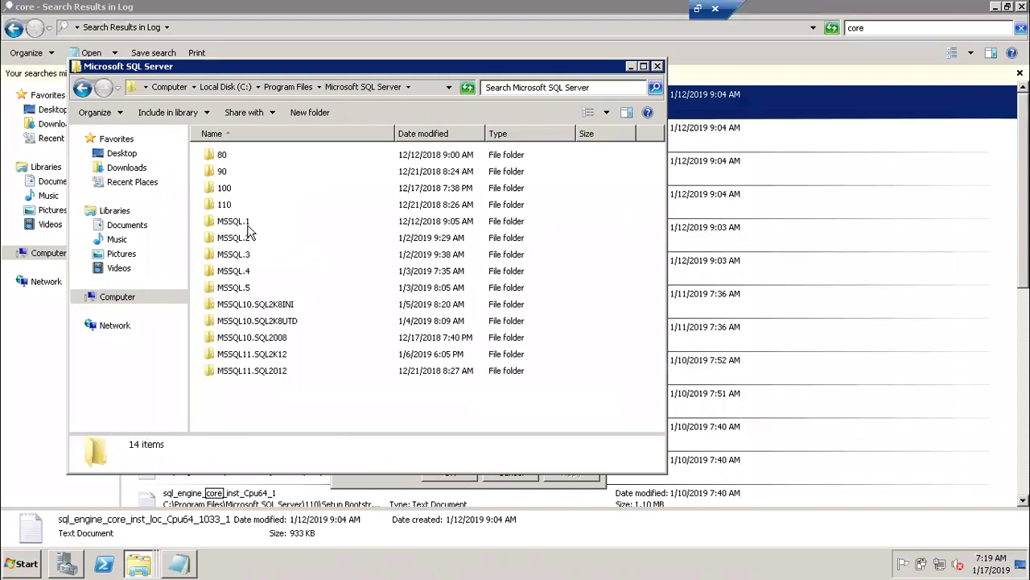
double_click(219, 206)
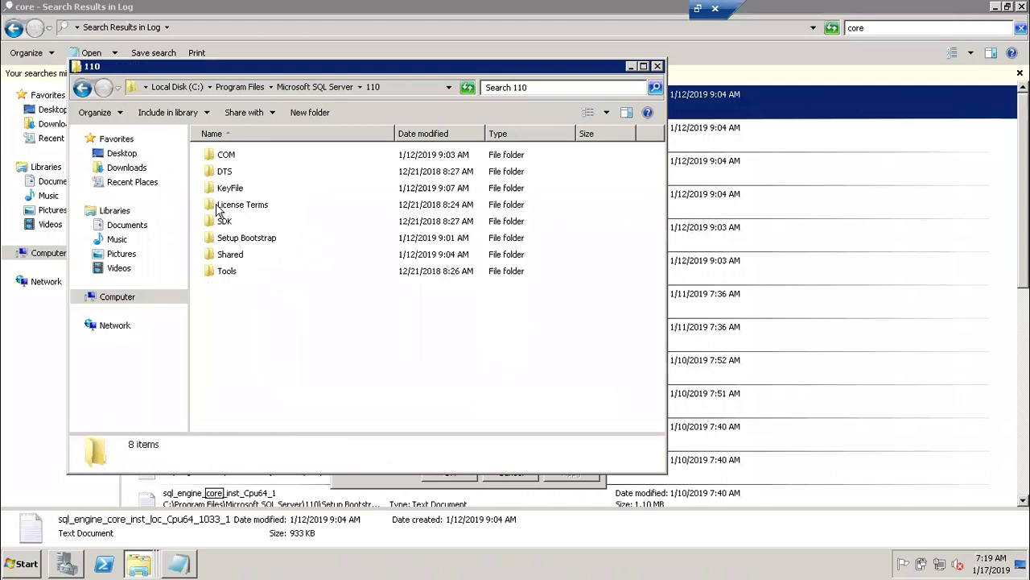
left_click(237, 240)
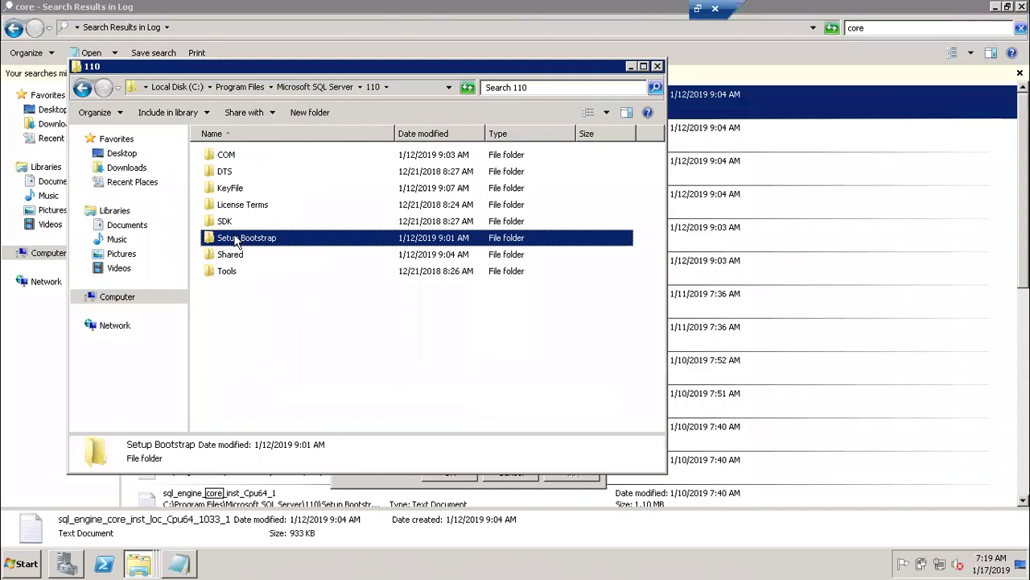
double_click(238, 240)
double_click(228, 176)
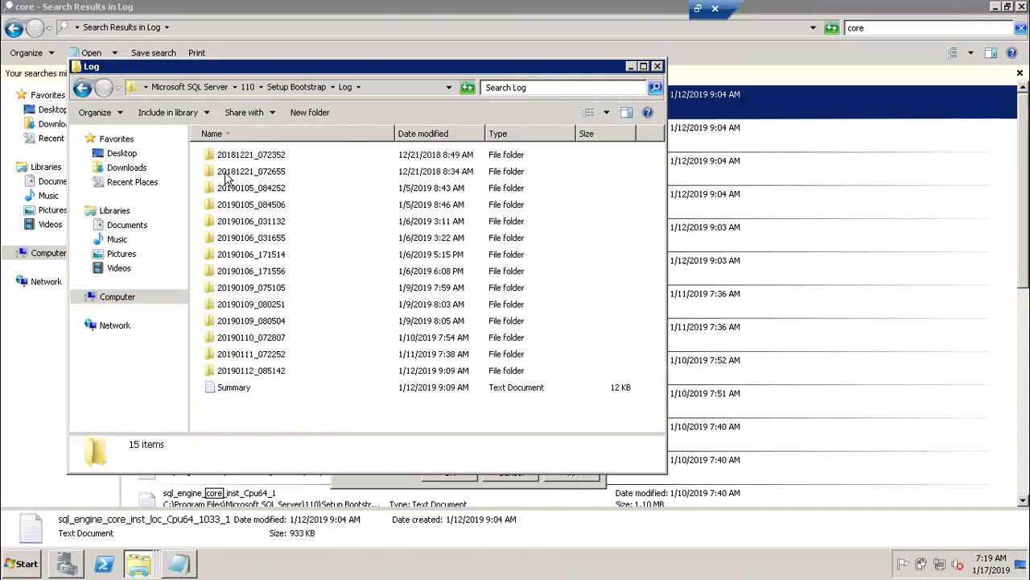
double_click(255, 371)
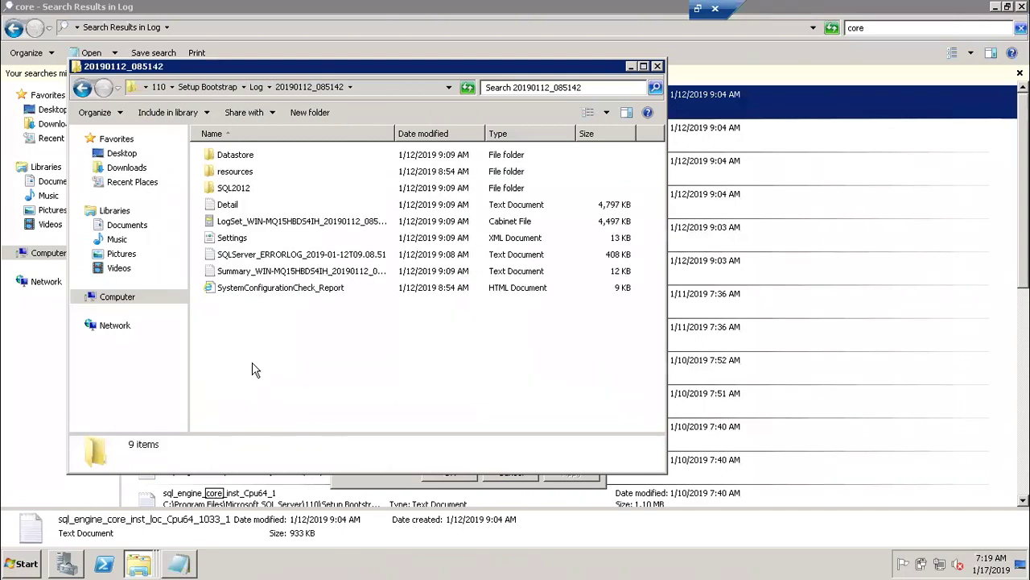
double_click(237, 190)
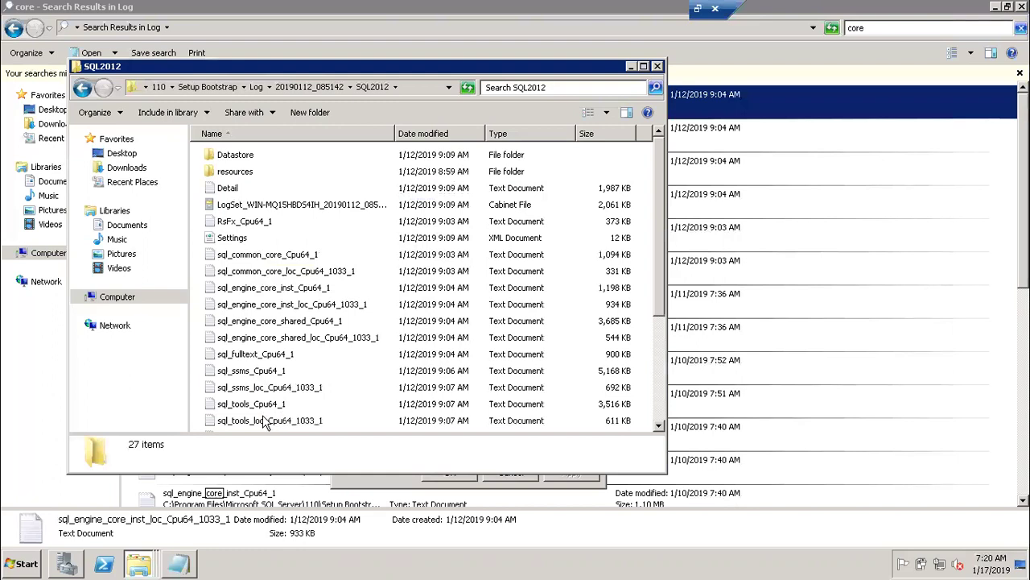
Select the sql_tools_loc, sql_ssms_loc, sql_fulltext and sql_engine_core_shared_loc log files in turn.
left_click(266, 420)
left_click(265, 388)
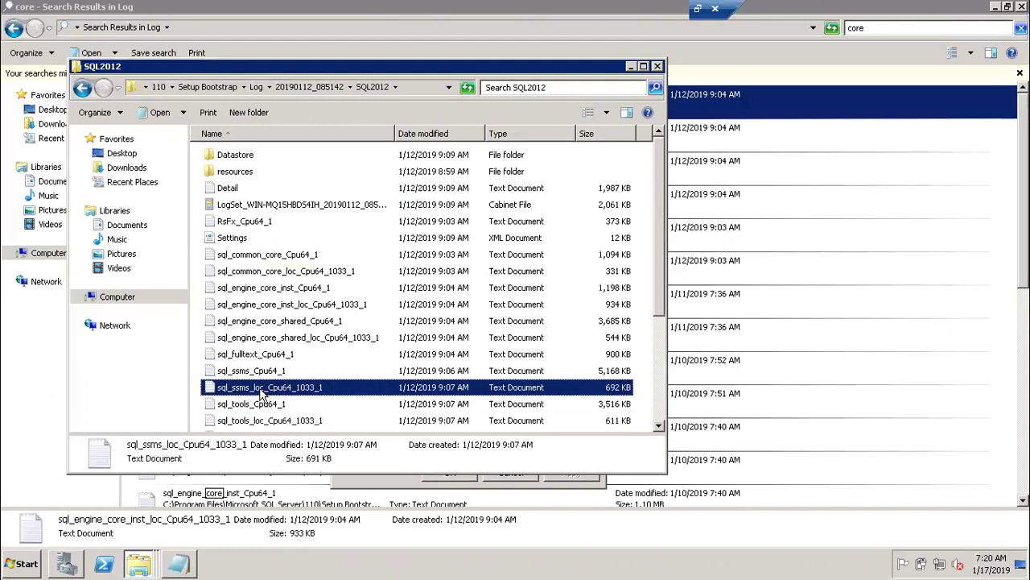
left_click(260, 356)
left_click(259, 338)
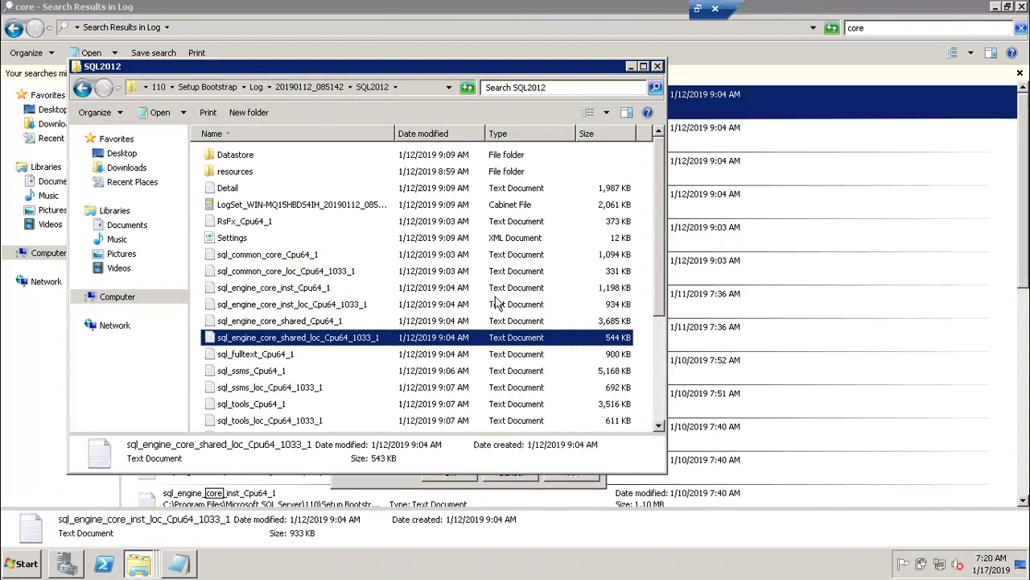
double_click(272, 189)
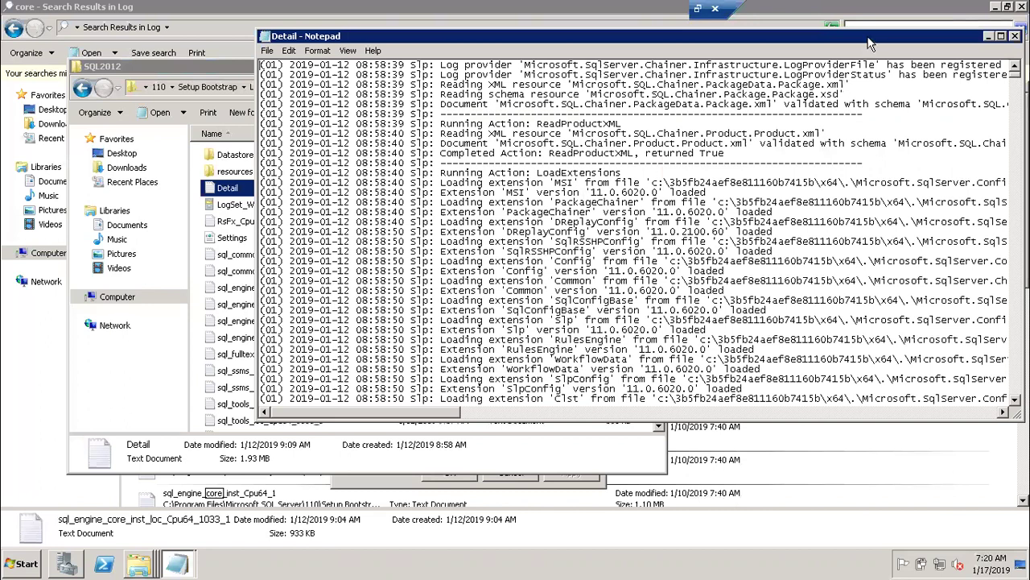
left_click_drag(921, 35, 776, 90)
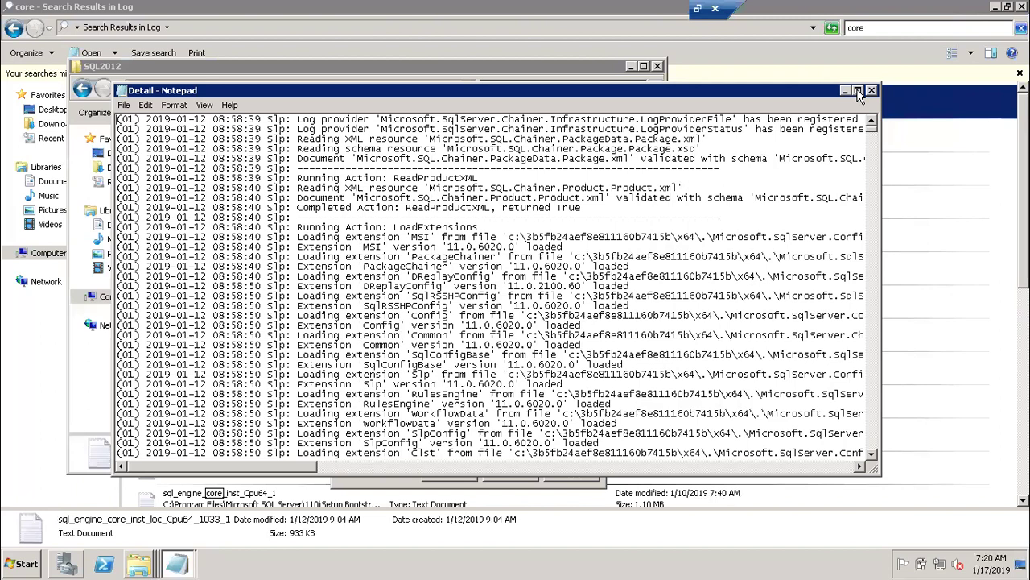
left_click(871, 90)
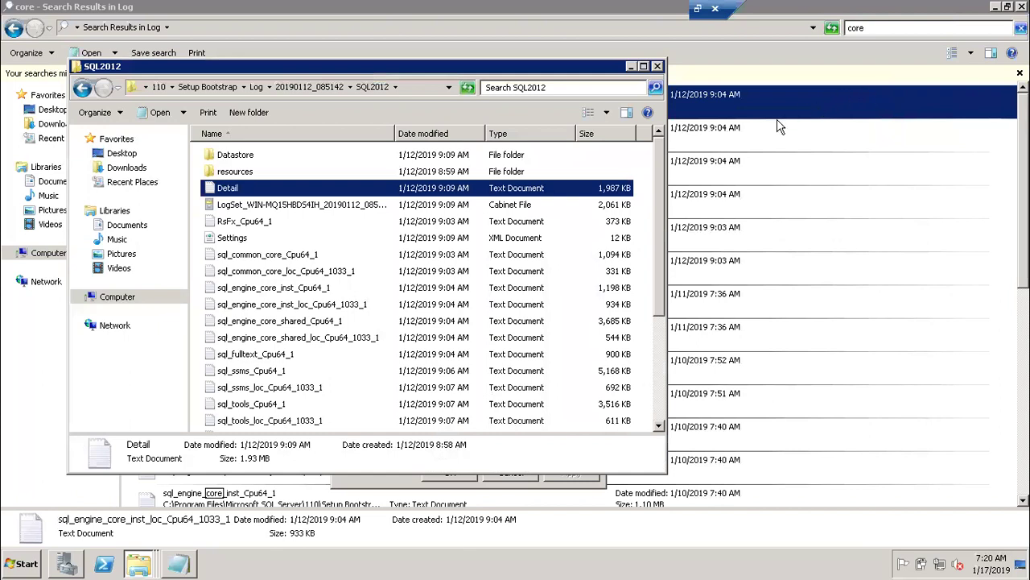
left_click(339, 321)
left_click(298, 338)
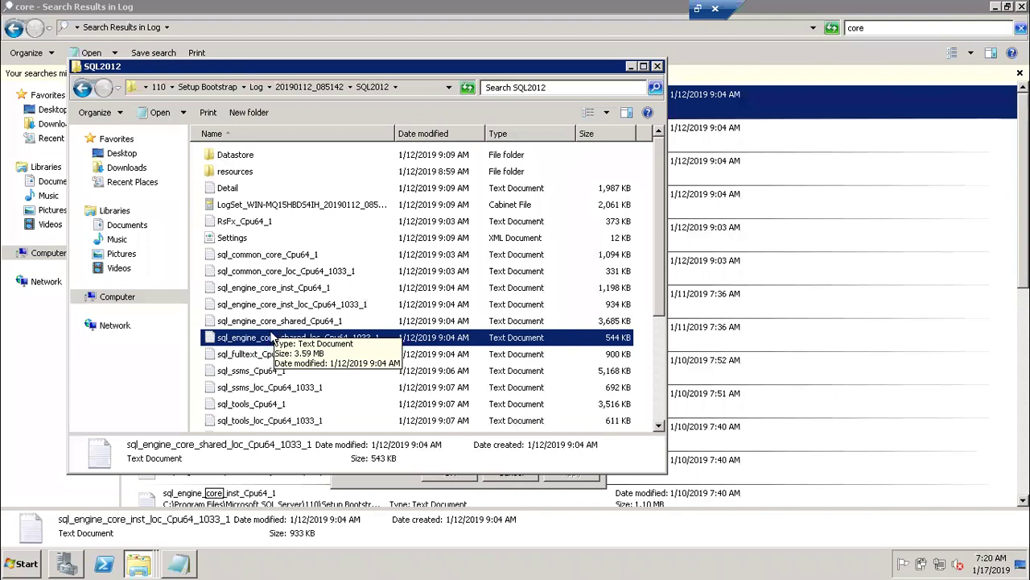
left_click(259, 377)
double_click(259, 377)
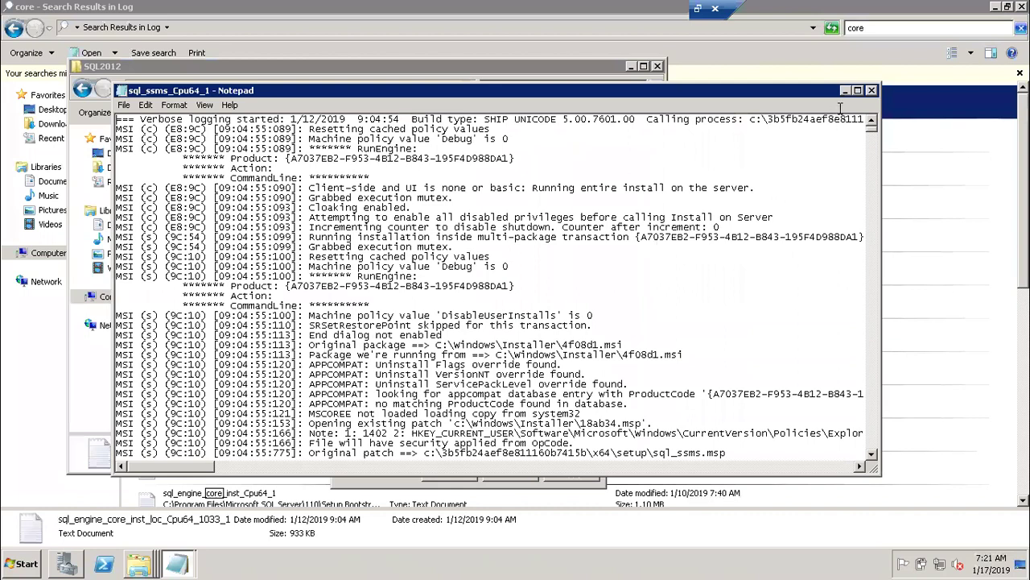
left_click(871, 91)
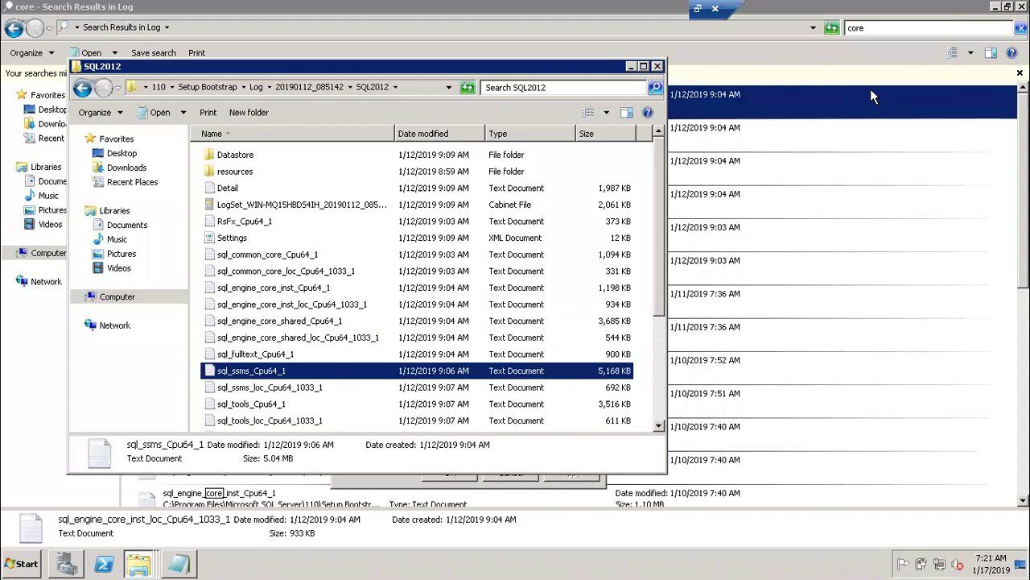
Close the SQL2012 folder window and cancel the log file's Properties dialog.
left_click(659, 66)
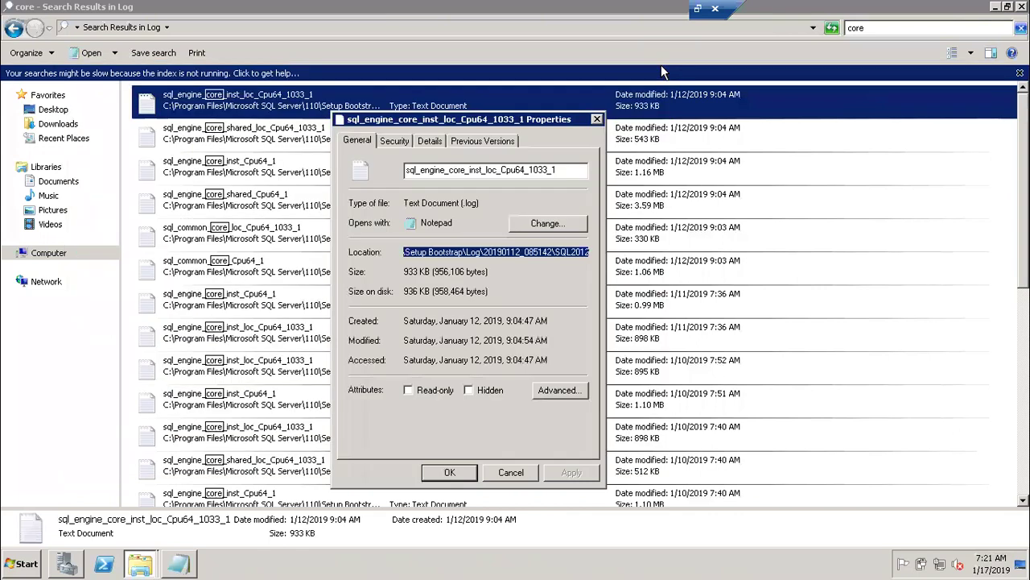
left_click(526, 475)
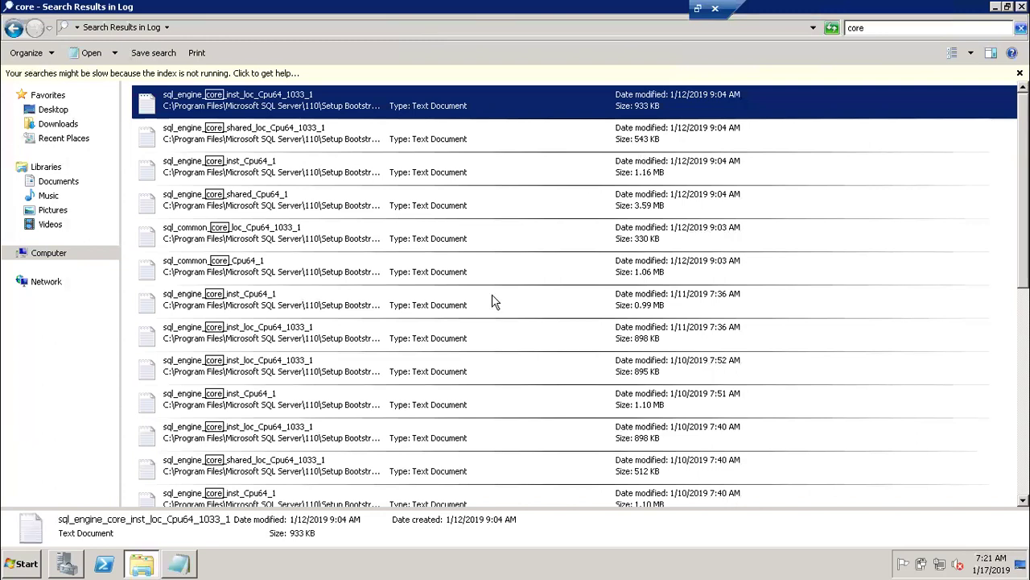
Run ssms from the Run prompt and connect to the Database Engine with Windows Authentication.
key("super+r")
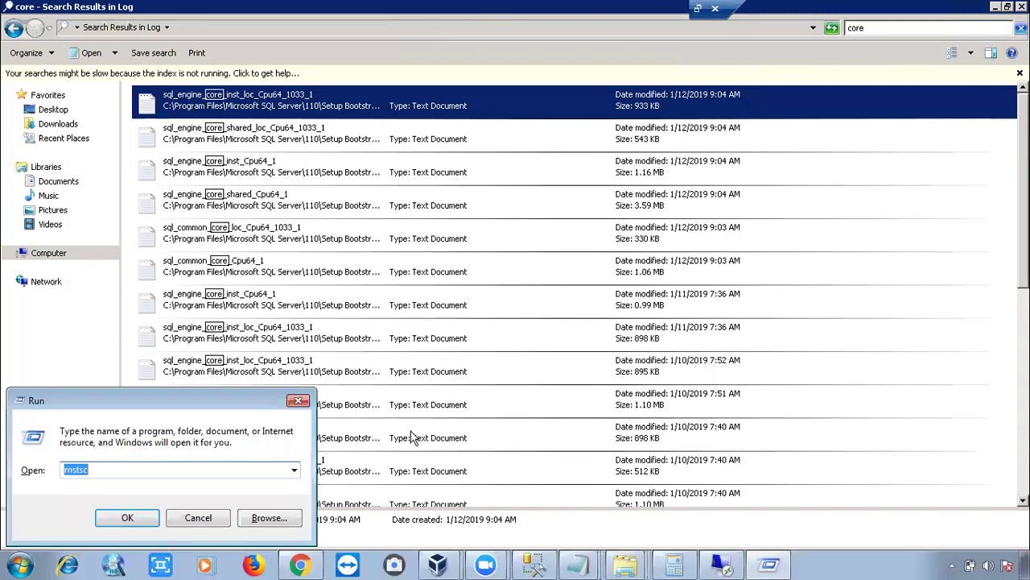
type("ssms")
key("Return")
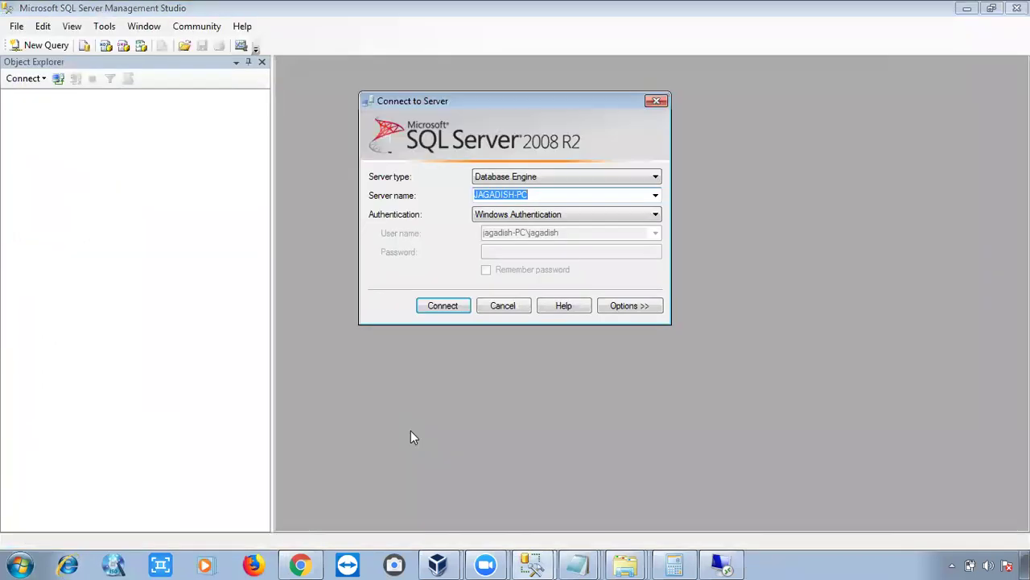
left_click(442, 306)
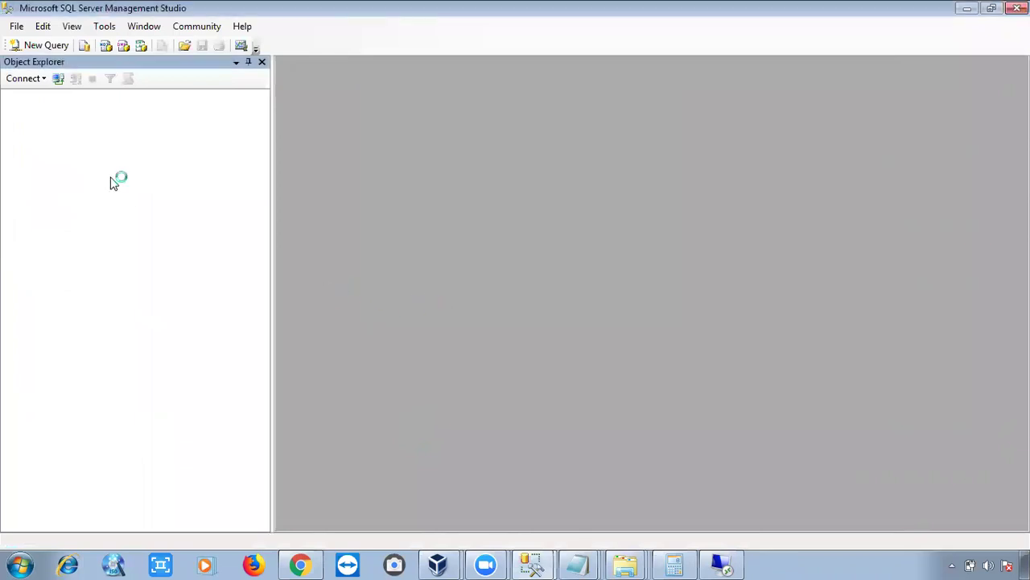
left_click(24, 165)
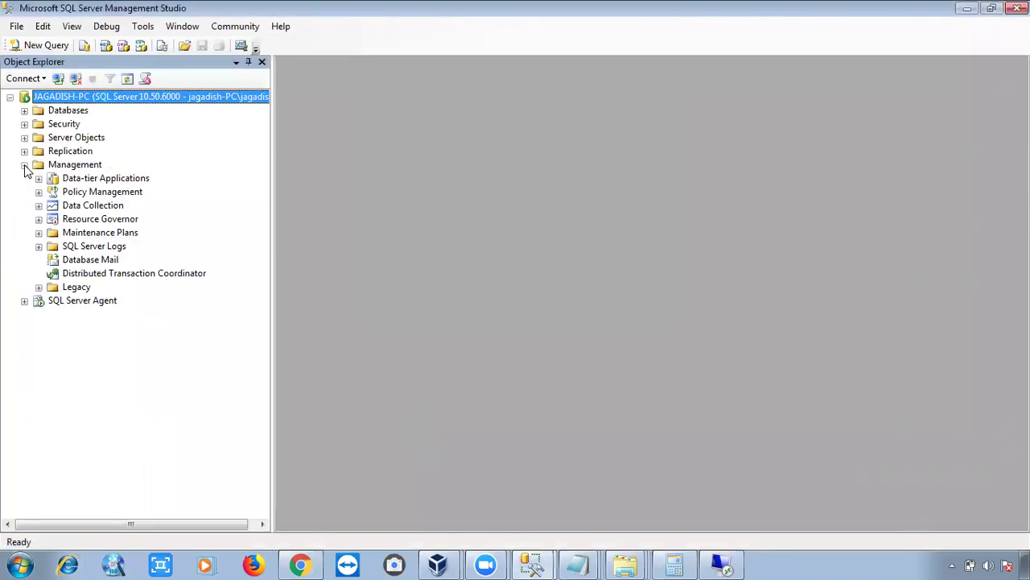
left_click(39, 245)
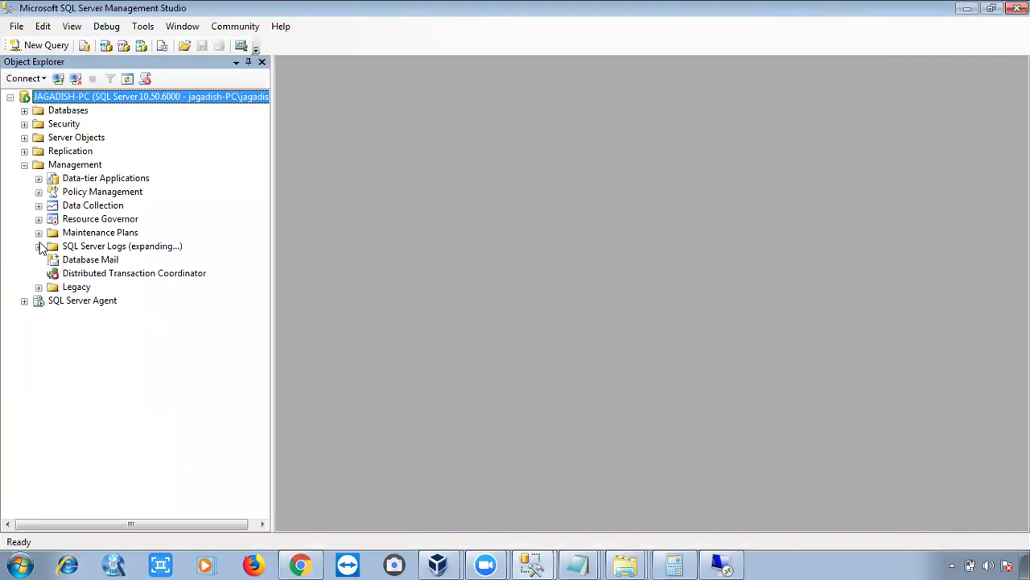
left_click(83, 259)
double_click(83, 260)
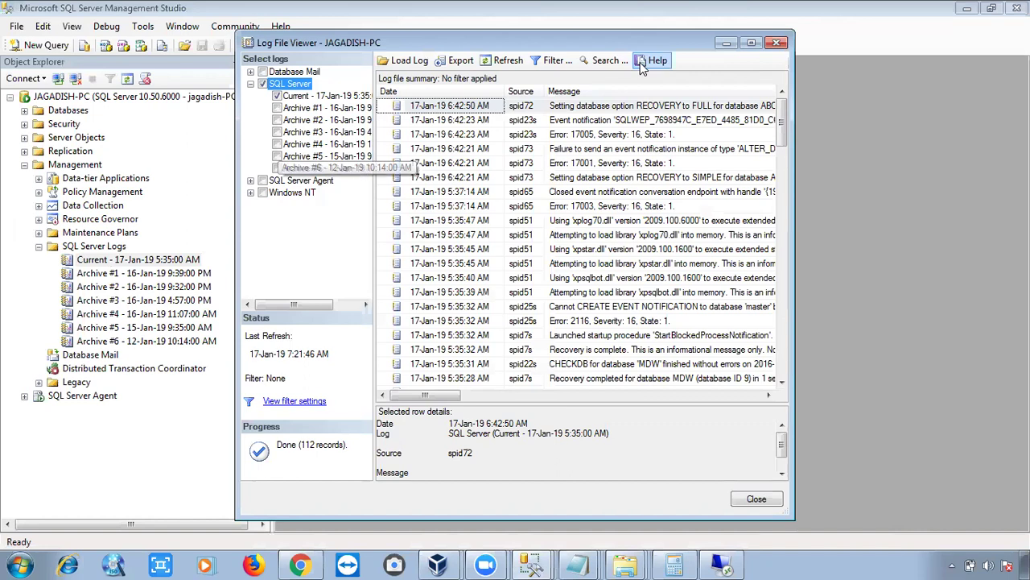
left_click(777, 43)
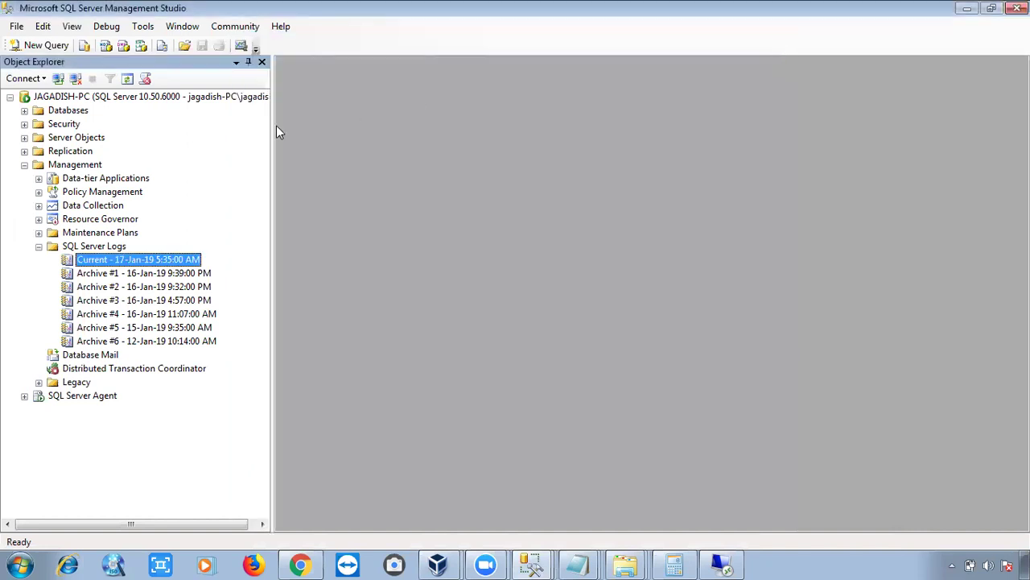
left_click(39, 247)
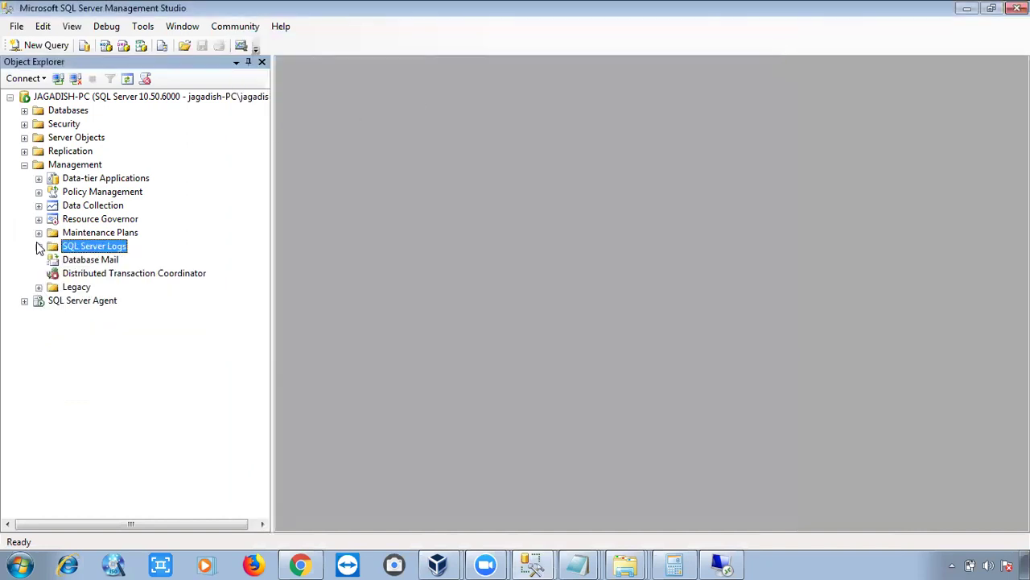
left_click(24, 165)
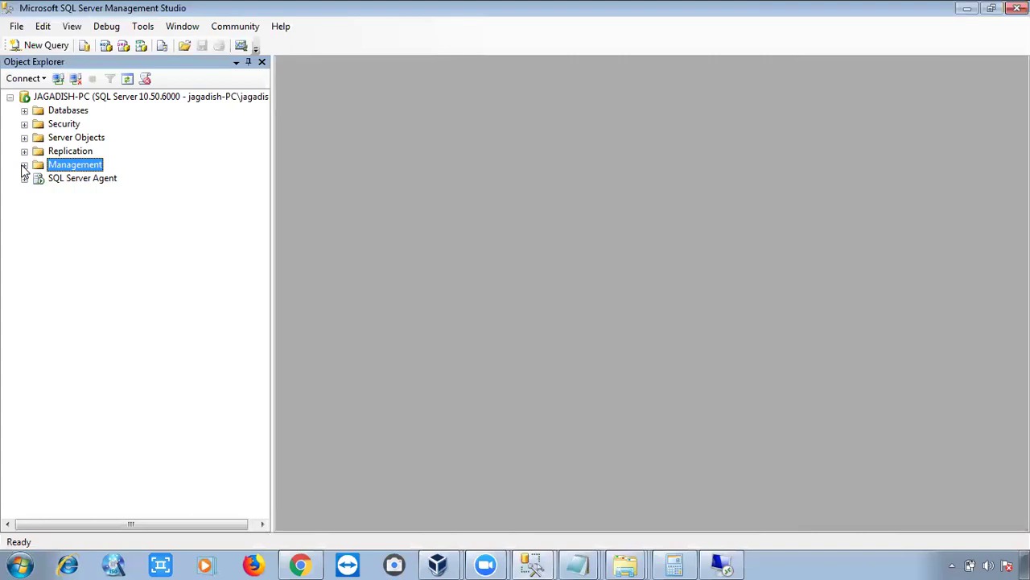
left_click(24, 165)
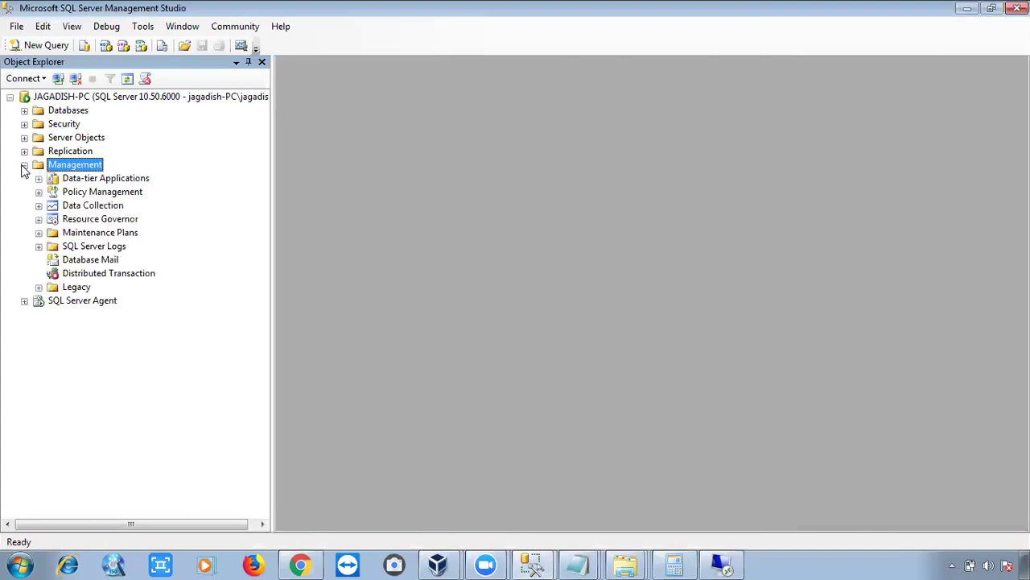
left_click(39, 246)
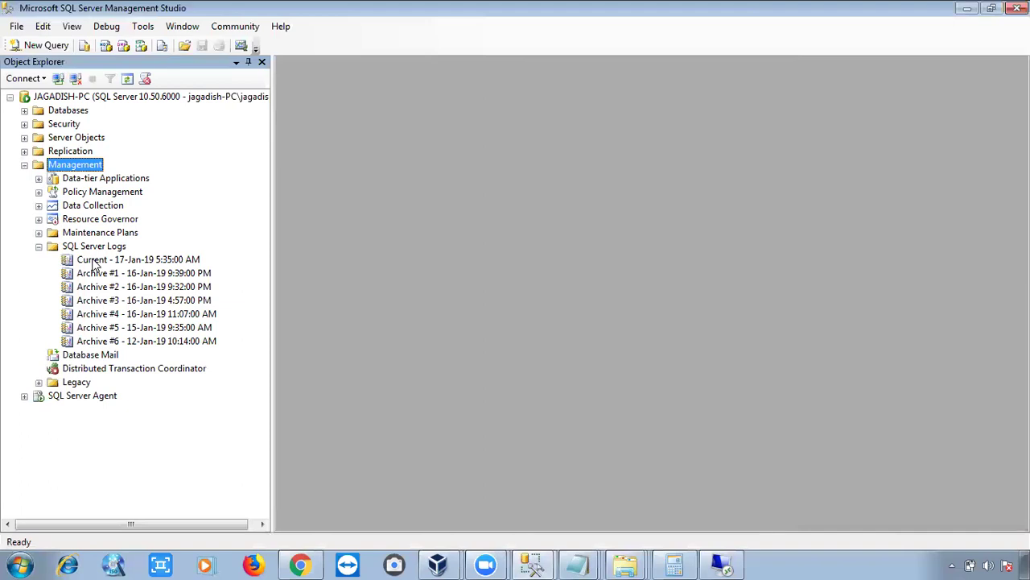
left_click(39, 246)
left_click(24, 166)
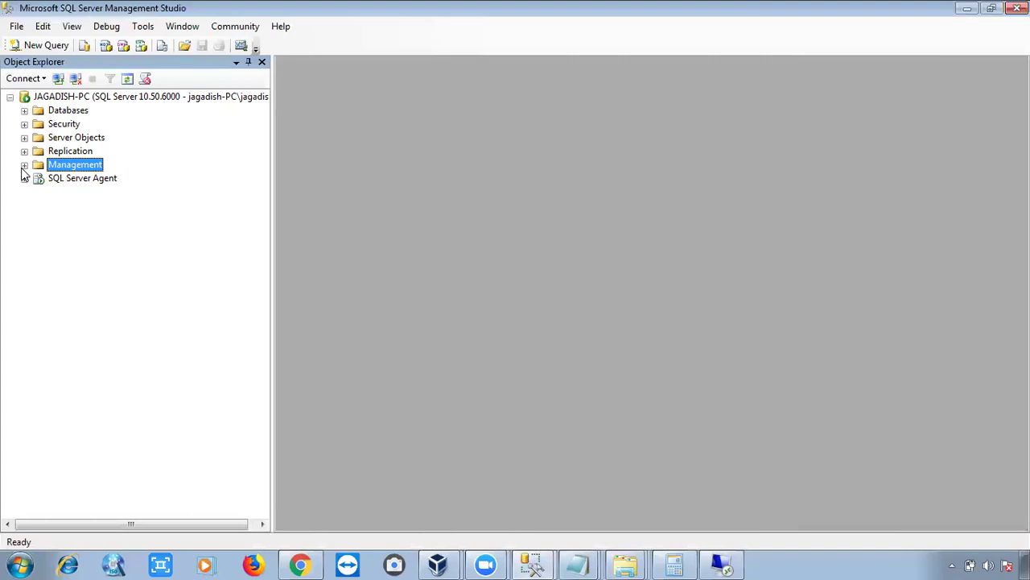
left_click(24, 165)
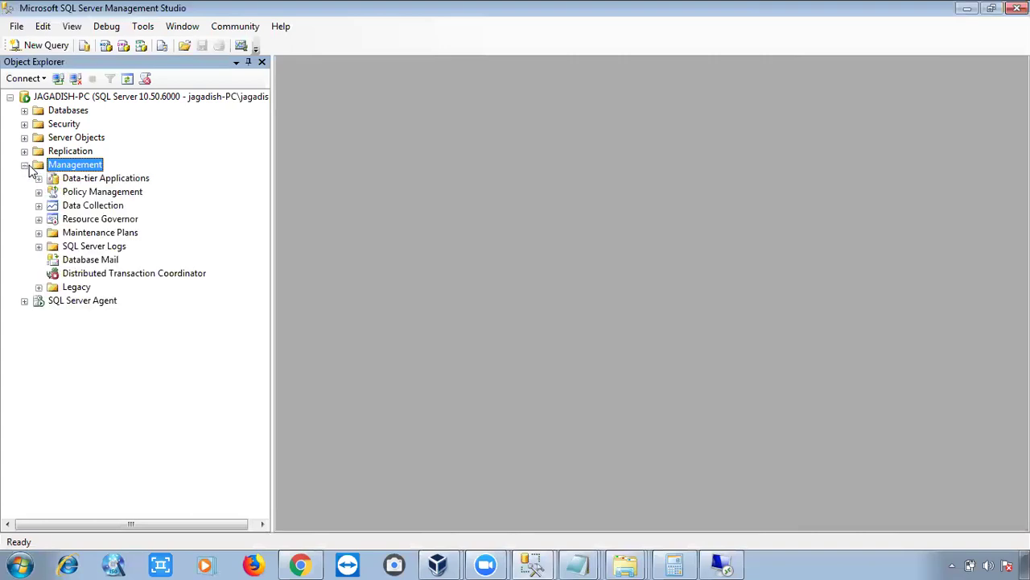
left_click(39, 246)
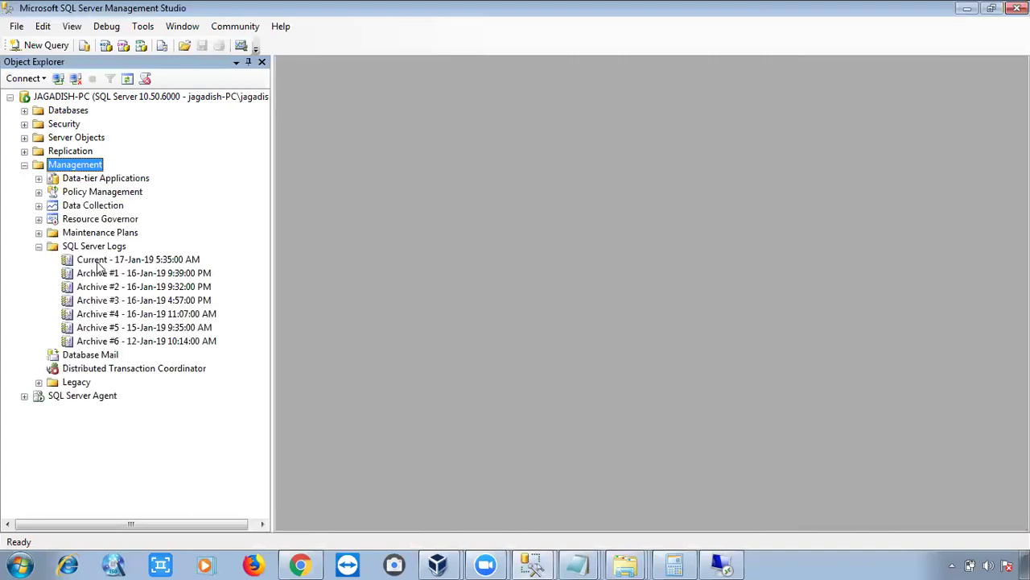
left_click(39, 246)
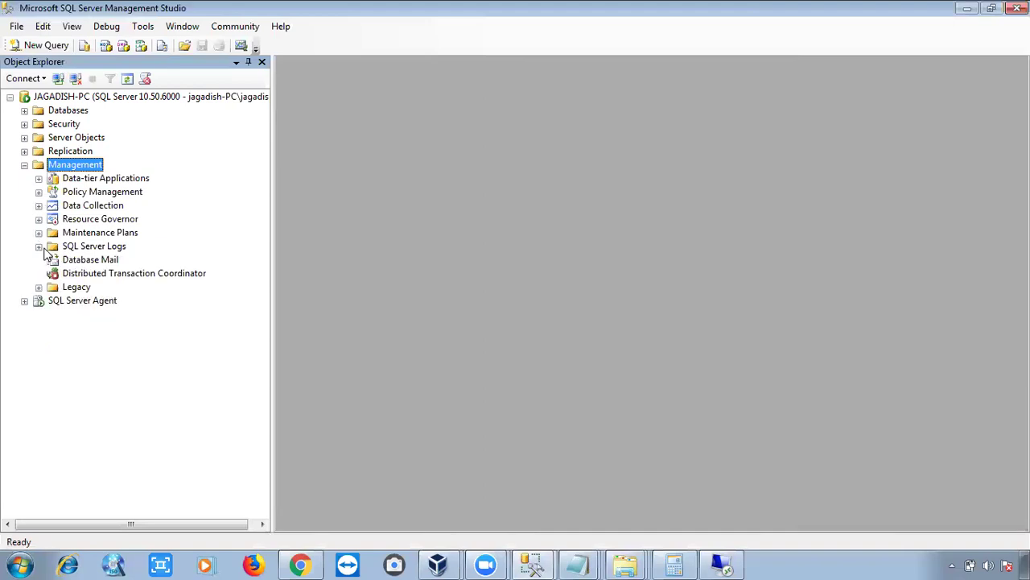
left_click(24, 165)
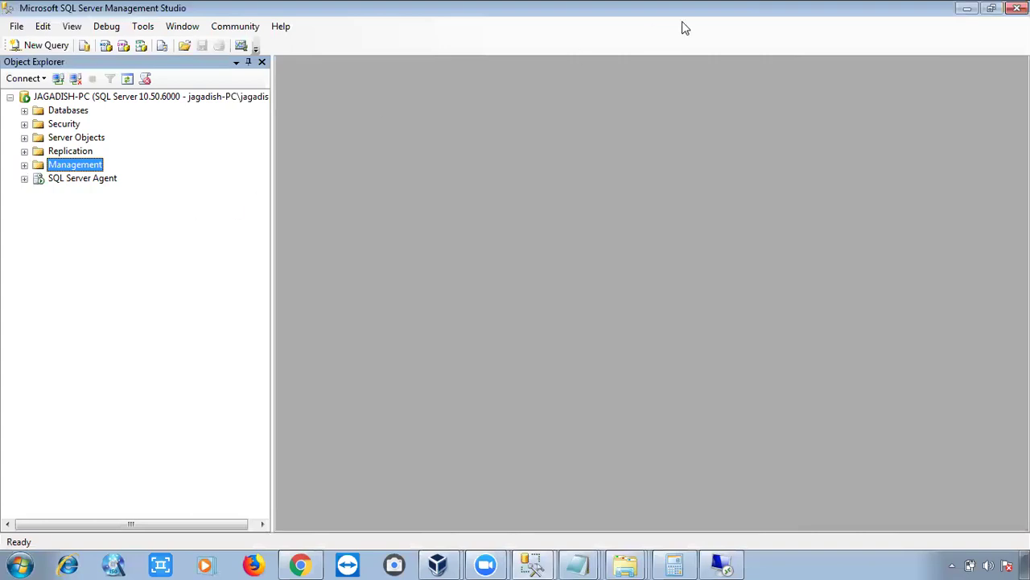
Minimize SSMS, then restore and close the Explorer search window and the Notepad Detail log.
left_click(966, 10)
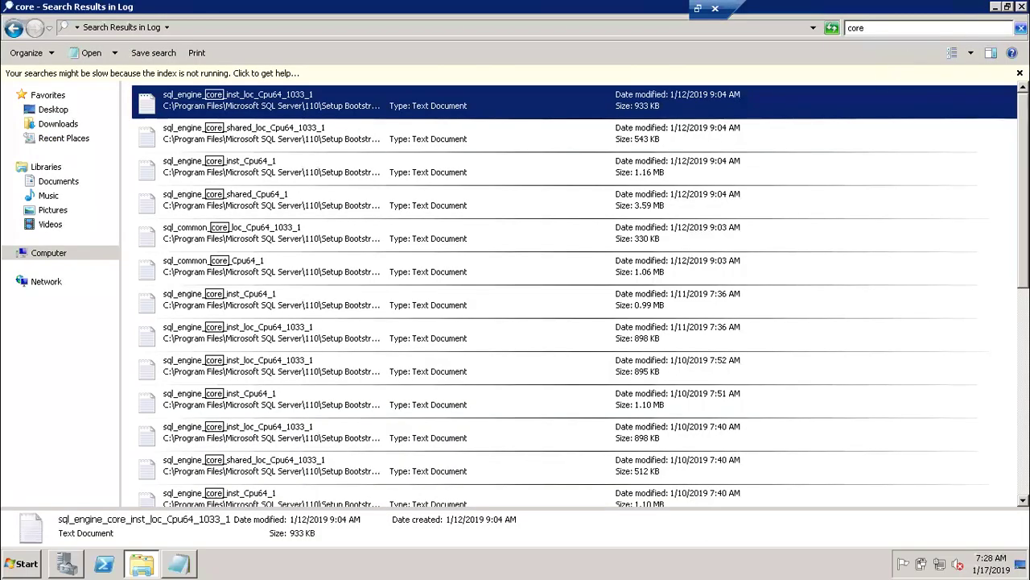
left_click_drag(898, 10, 894, 37)
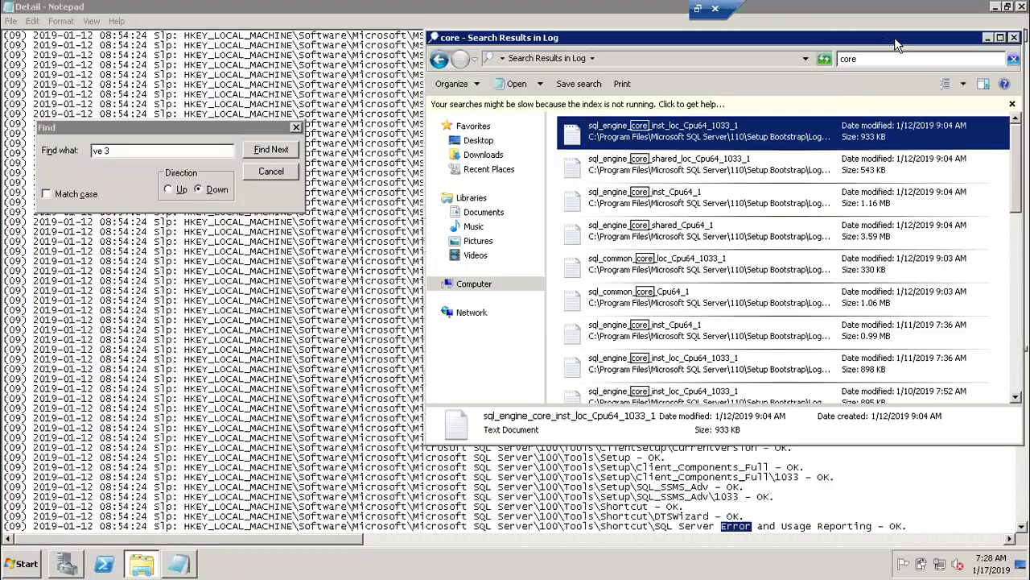
left_click(1013, 37)
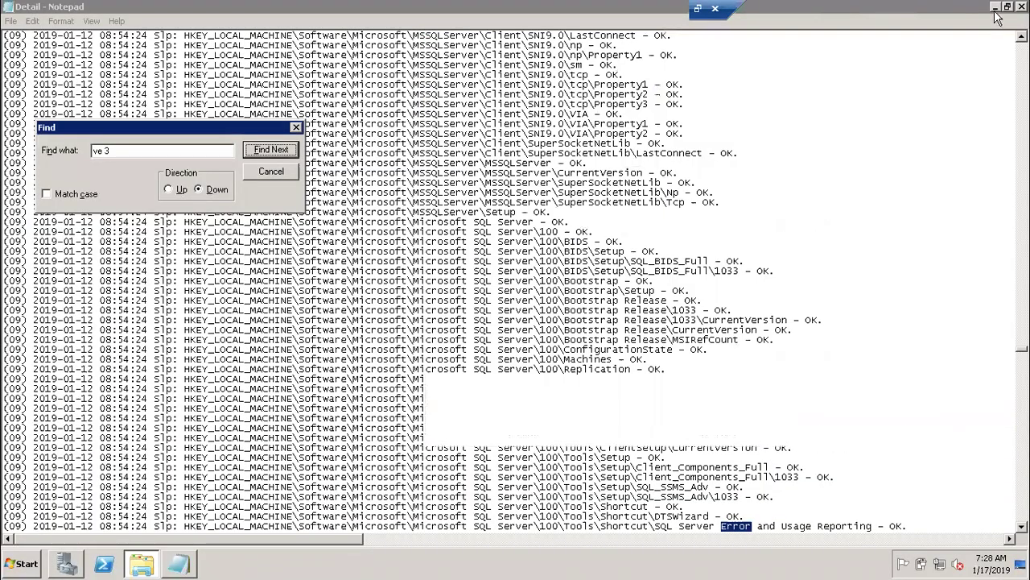
left_click_drag(924, 8, 976, 32)
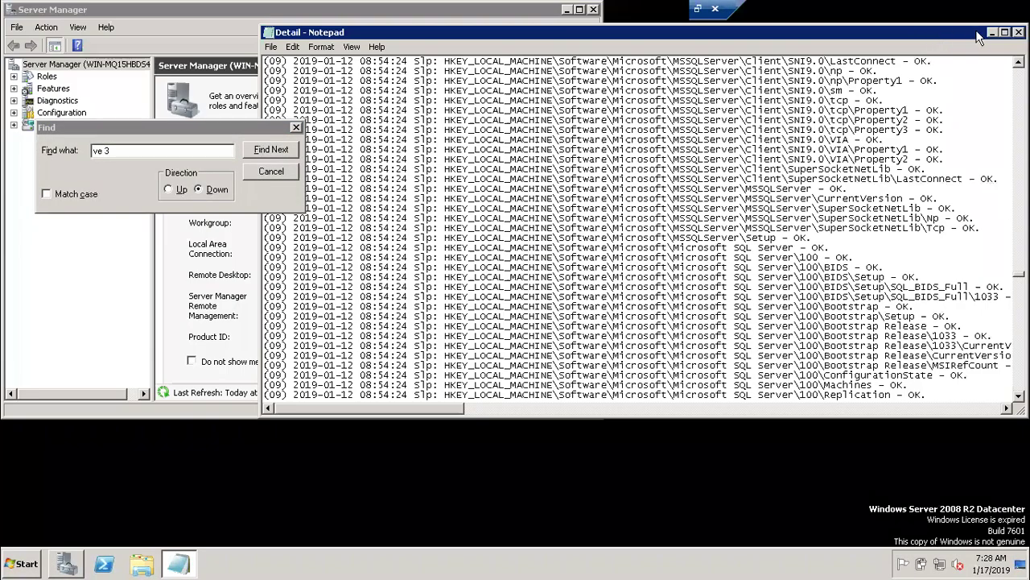
left_click(1014, 18)
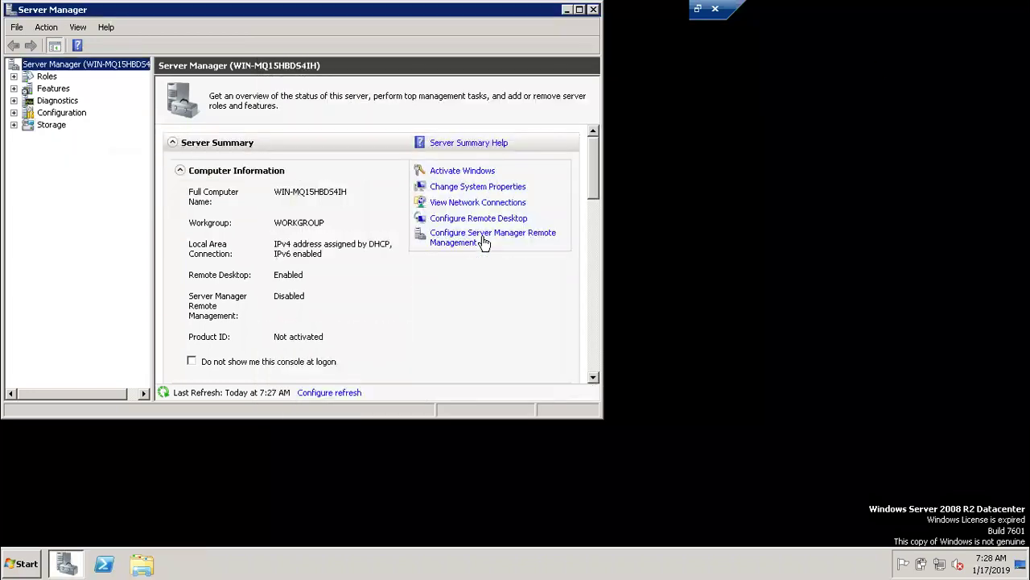
Launch Event Viewer with the eventvwr command from the Run prompt.
key("super+r")
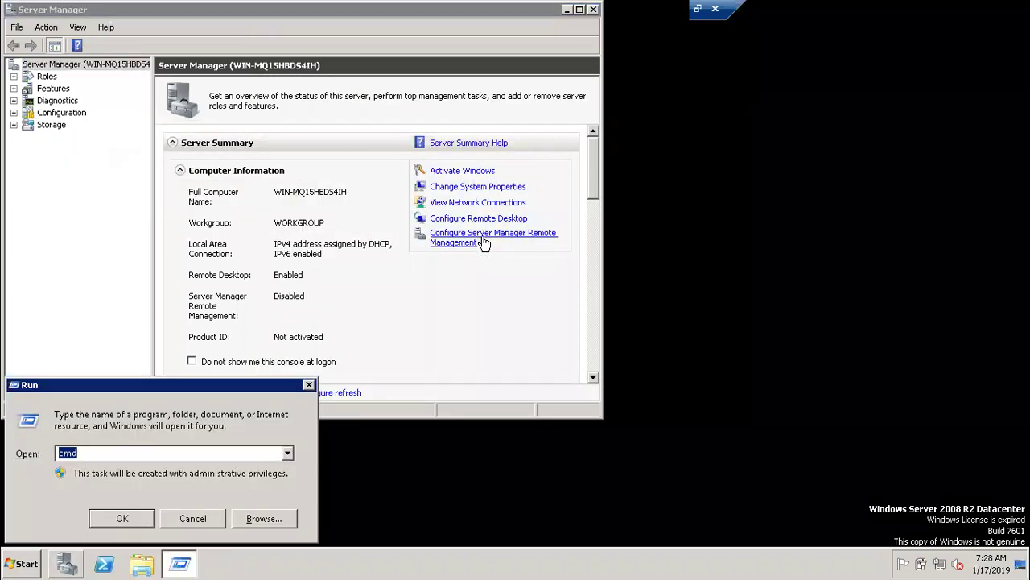
type("eve")
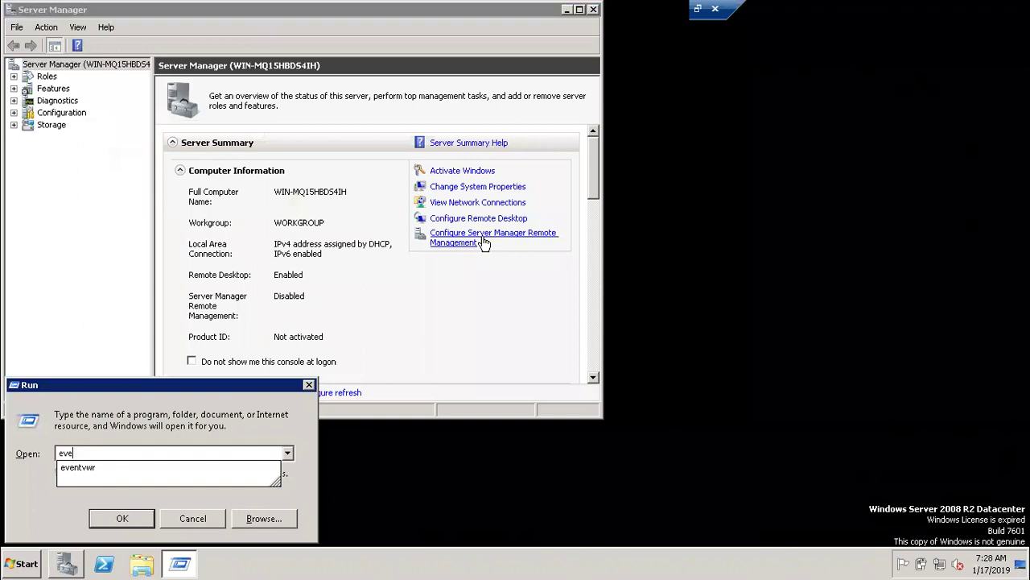
type("nt")
key("Down")
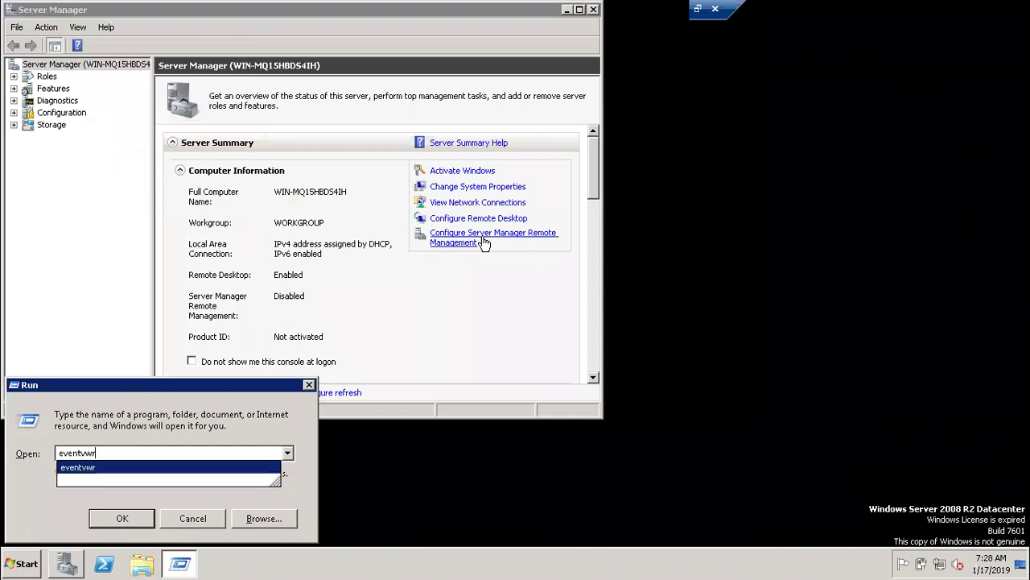
key("Return")
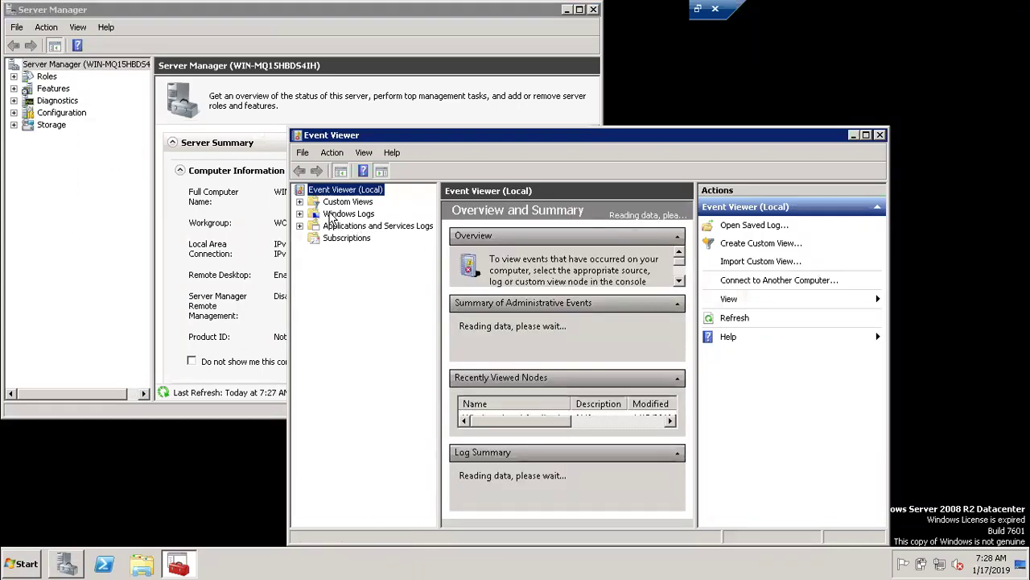
Expand Windows Logs, open the Application log, and maximize Event Viewer.
left_click(300, 215)
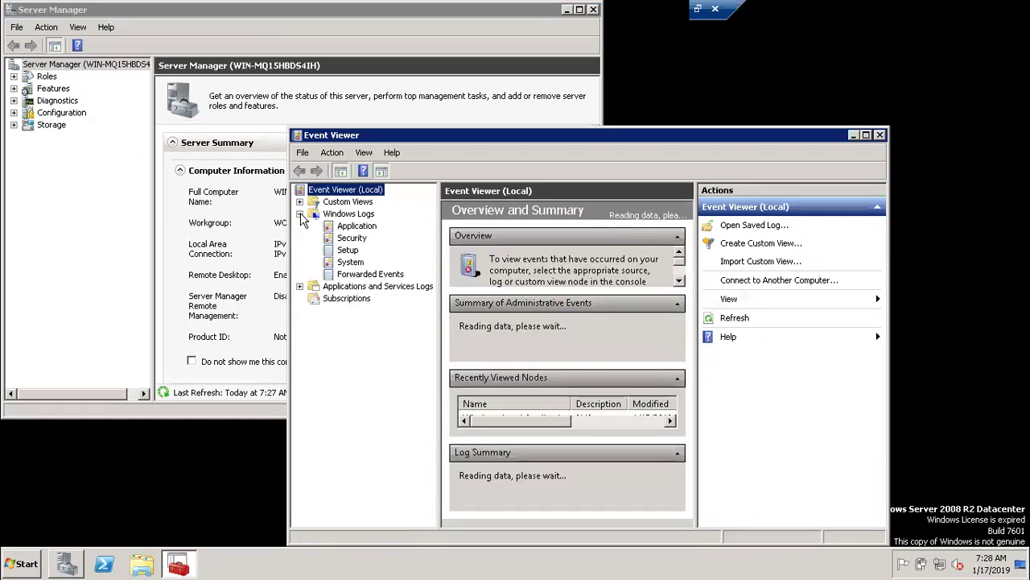
left_click(336, 214)
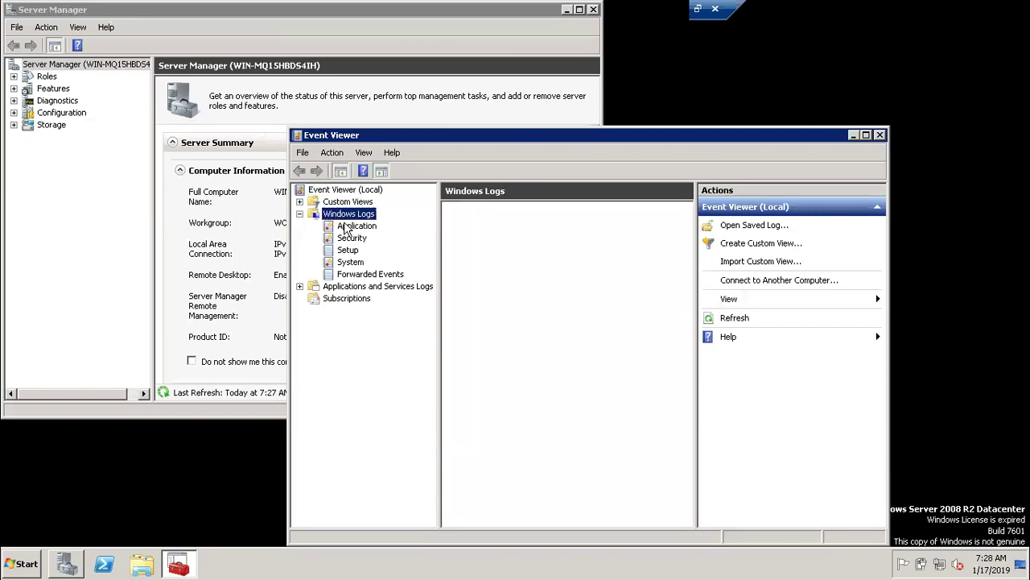
left_click(351, 227)
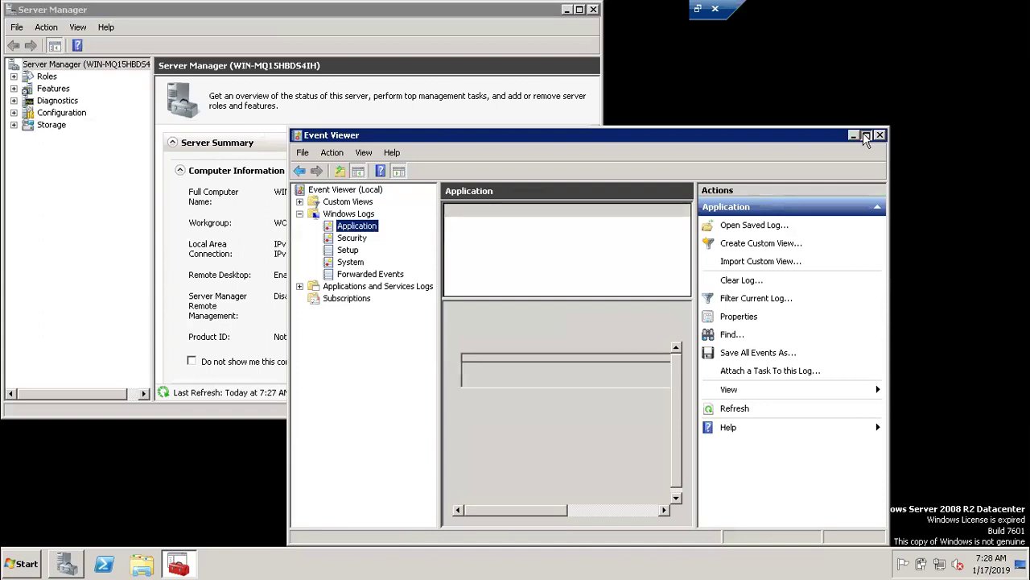
left_click(866, 136)
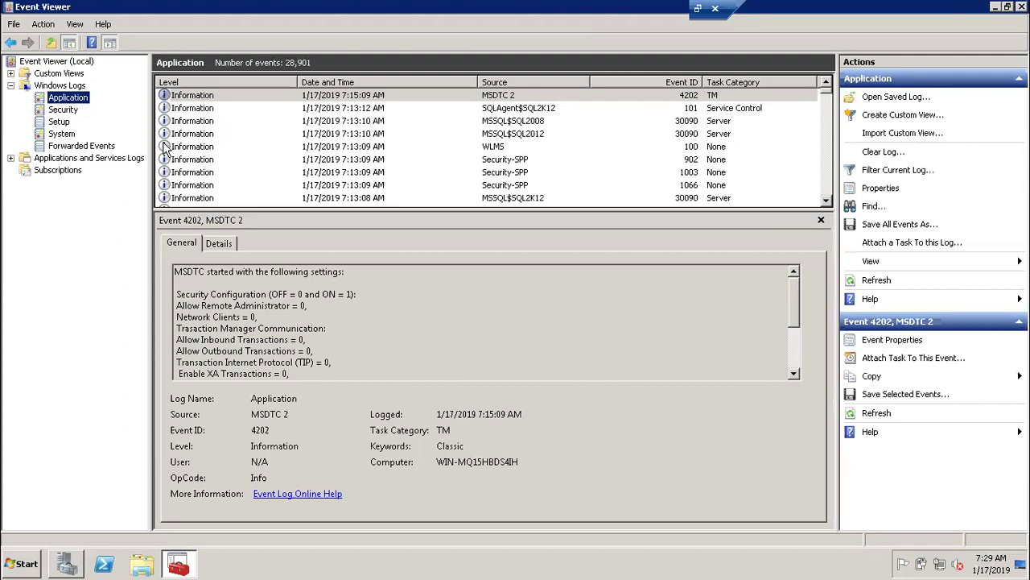
Read the WLMS license-expired event, then select the WMI error's description text.
left_click(171, 148)
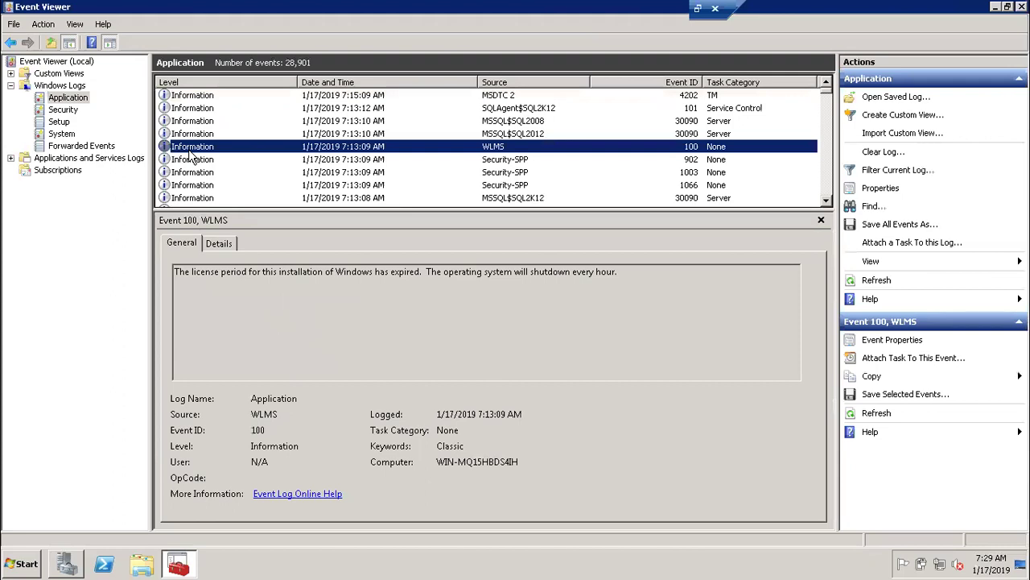
key("Down")
key("Down")
key("Down")
key("Down")
key("Down")
key("Down")
key("Down")
key("Down")
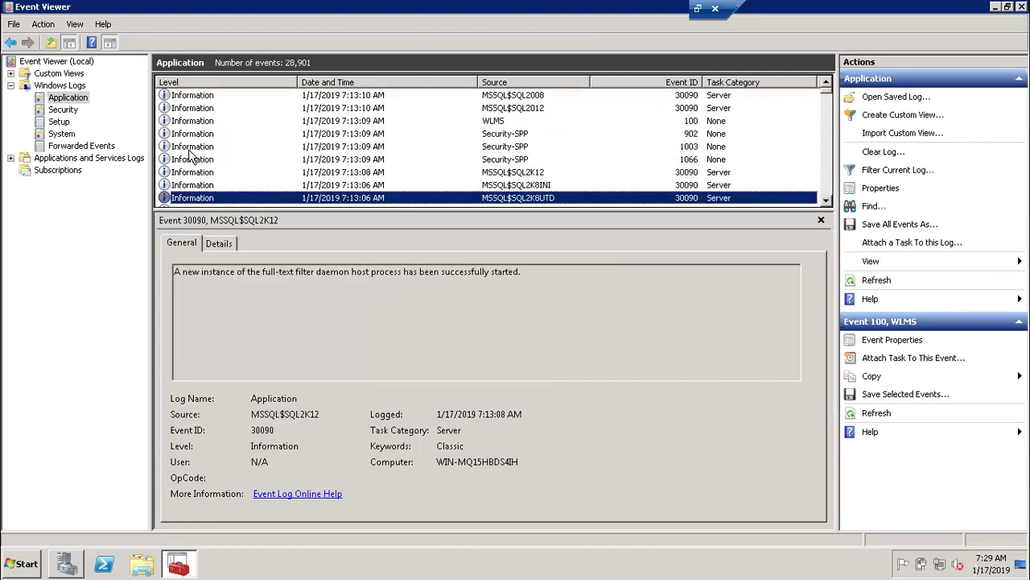
key("Down")
key("Down")
key("Down")
key("Down")
key("Up")
key("Up")
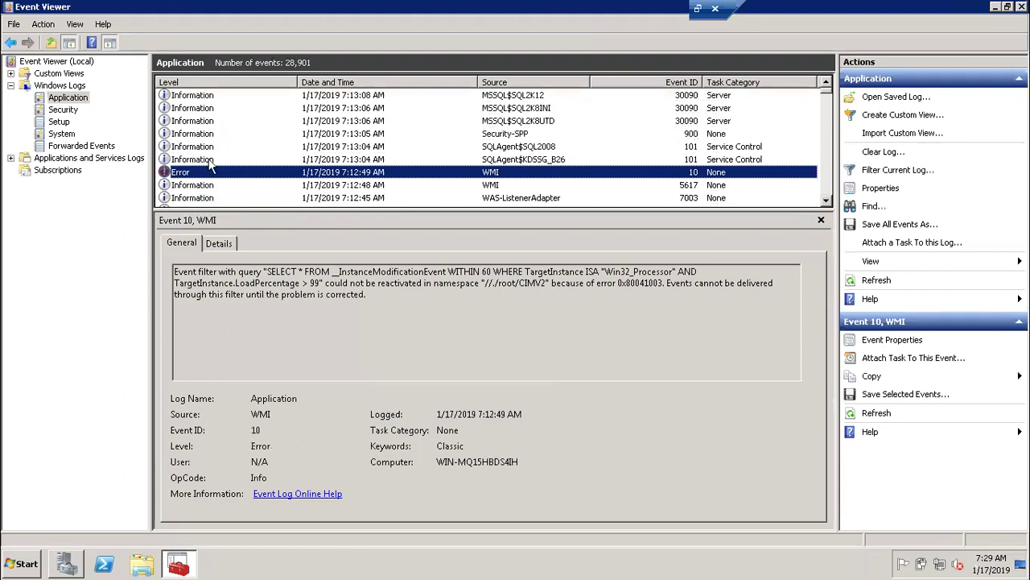
left_click_drag(398, 311, 173, 272)
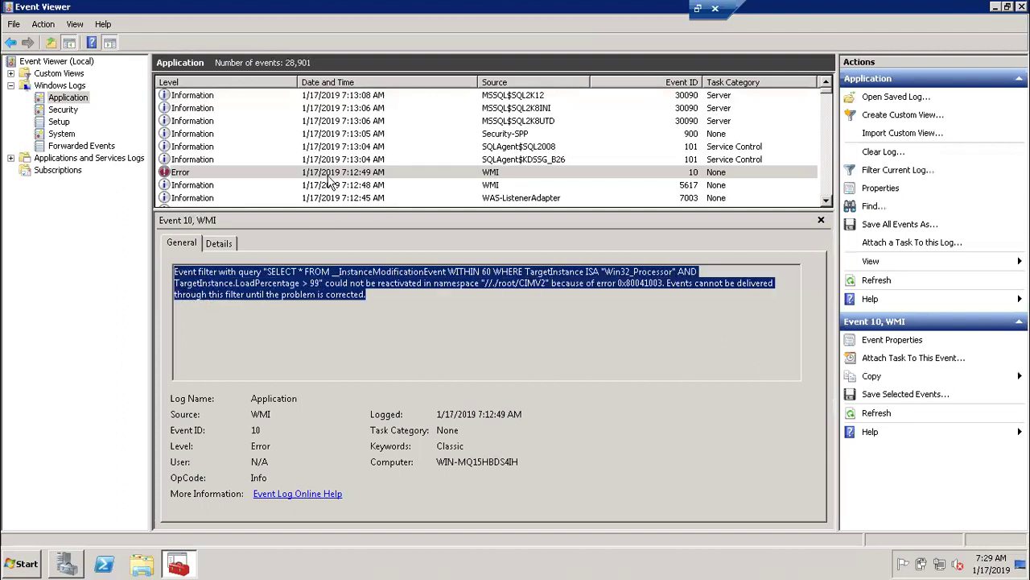
Browse down past the WMI 5617 and SQL events to the 7:12:06 error 324.
left_click(247, 185)
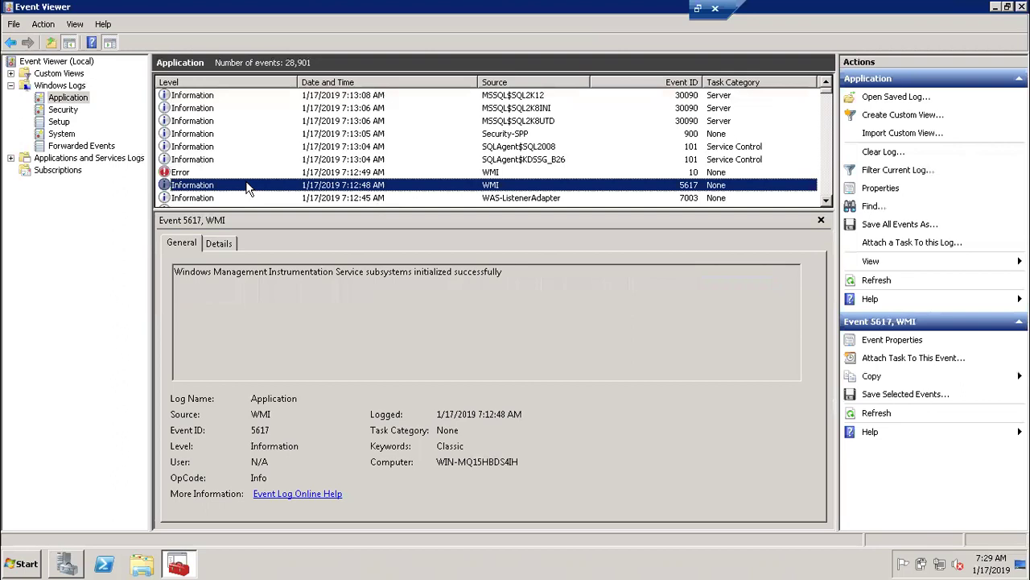
key("Down")
key("Down")
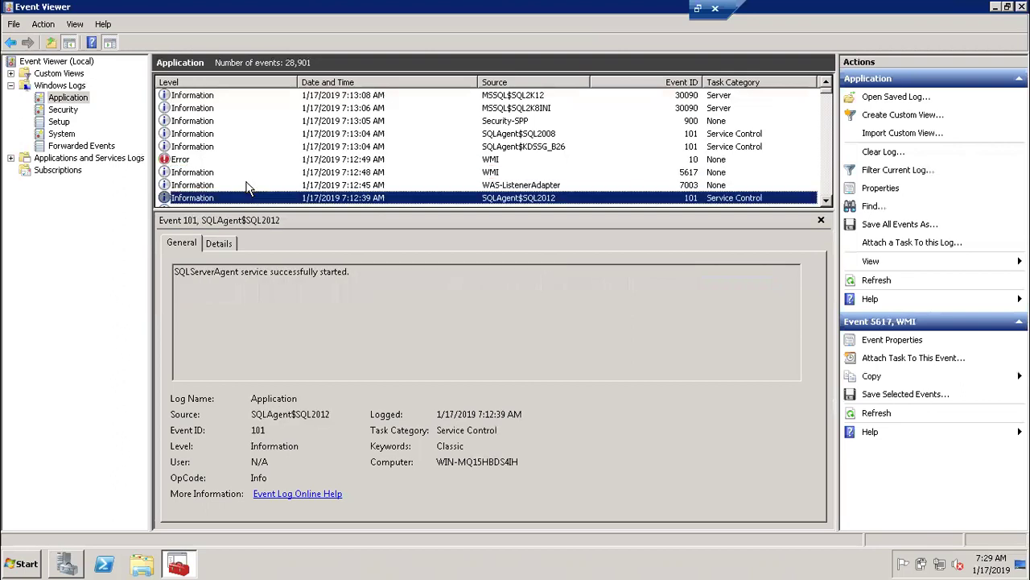
key("Down")
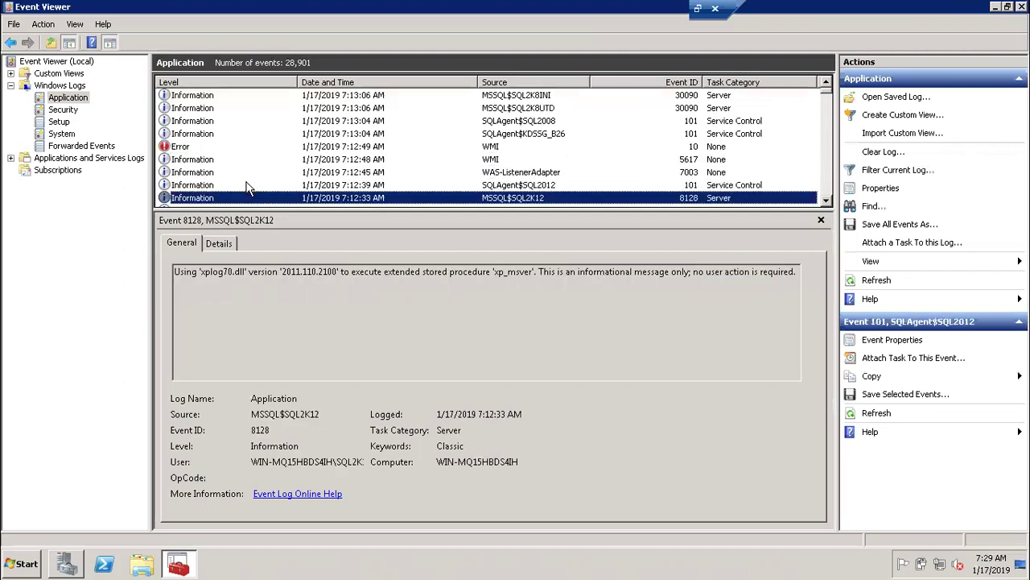
key("Down")
key("Down")
key("Down")
key("Down")
key("Down")
key("Down")
key("Down")
key("Down")
key("Down")
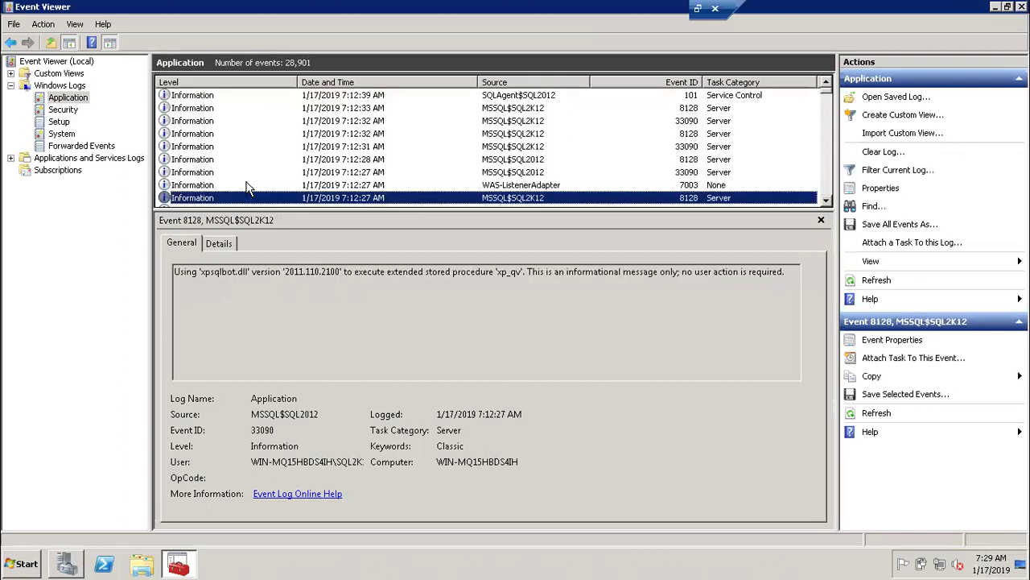
key("Down")
key("Down")
key("Down")
key("Down")
key("Down")
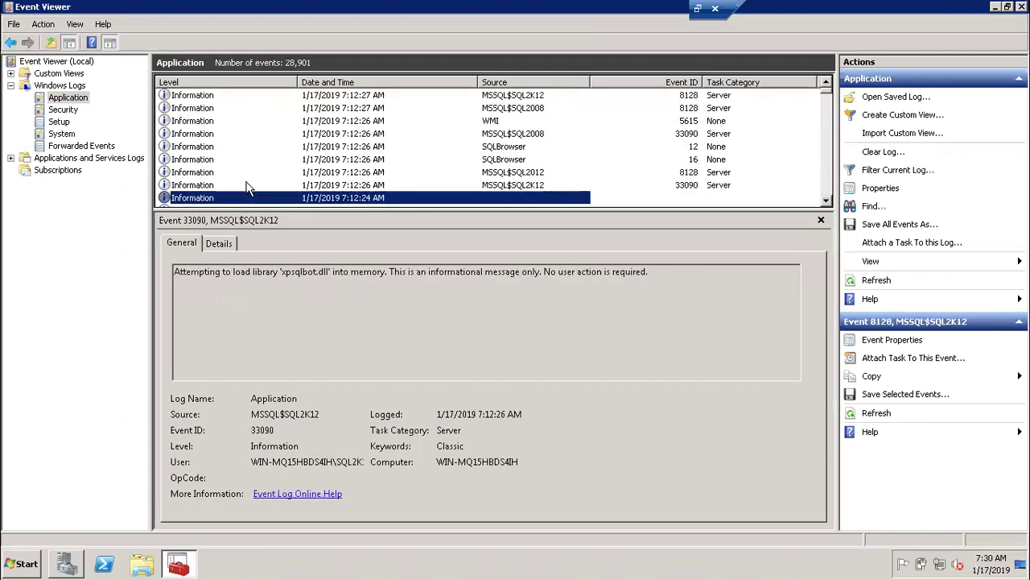
key("Down")
key("Down")
key("Down")
key("Down")
key("Down")
key("Down")
key("Down")
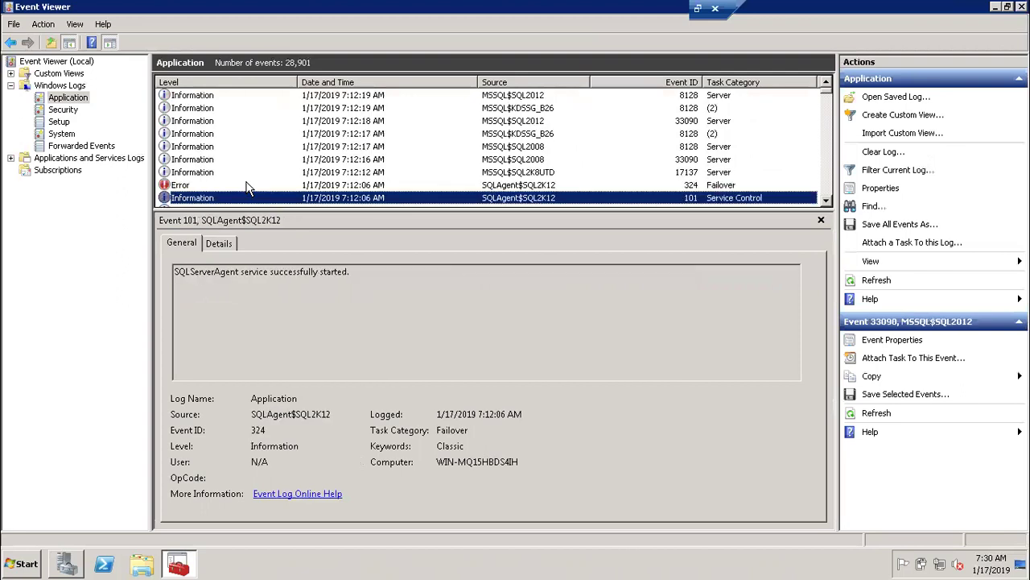
key("Down")
key("Down")
key("Up")
key("Up")
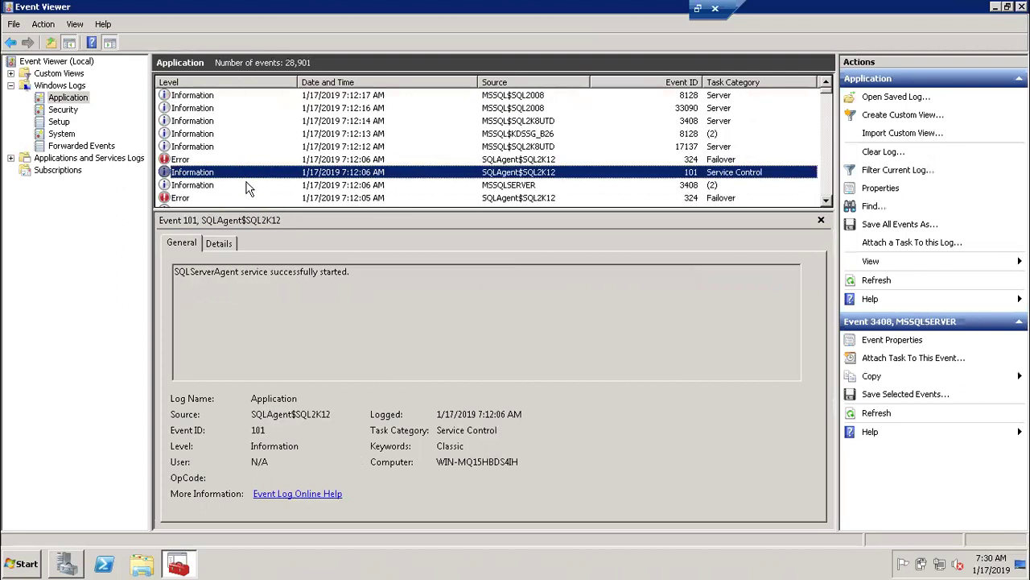
key("Up")
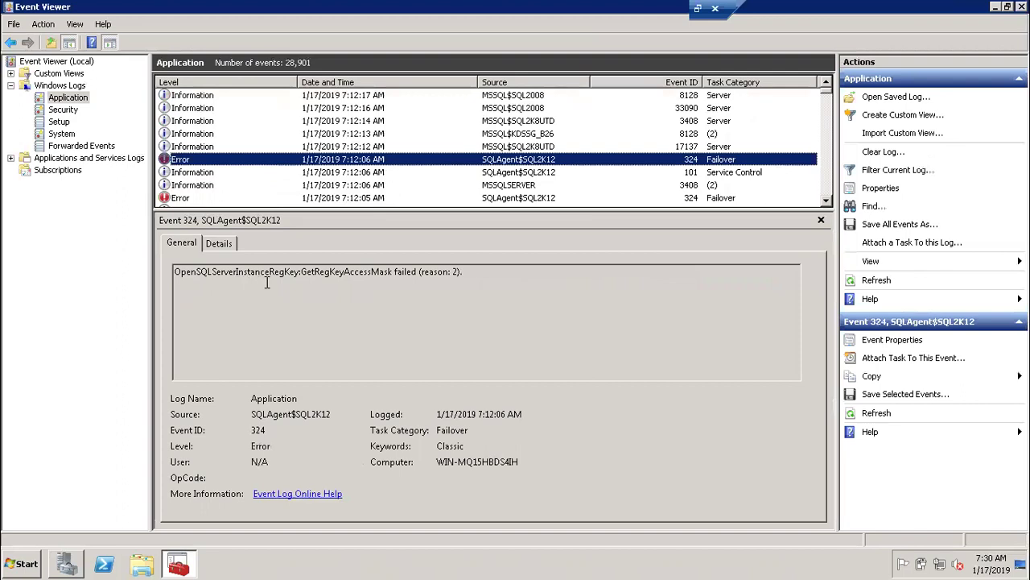
Select event 324's GetRegKeyAccessMask failure description and check its Details tab.
left_click(455, 272)
left_click_drag(456, 272, 174, 273)
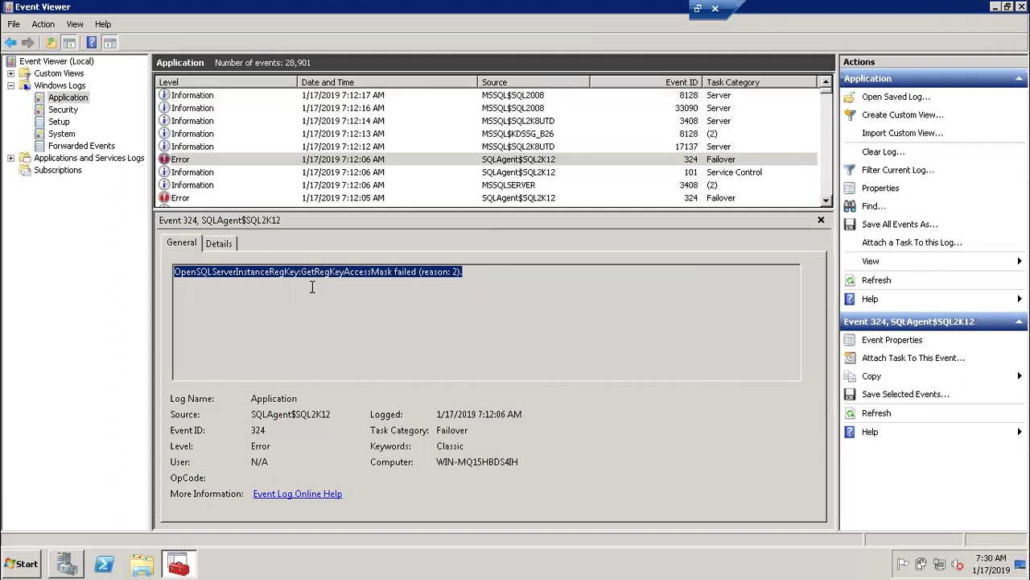
left_click(223, 247)
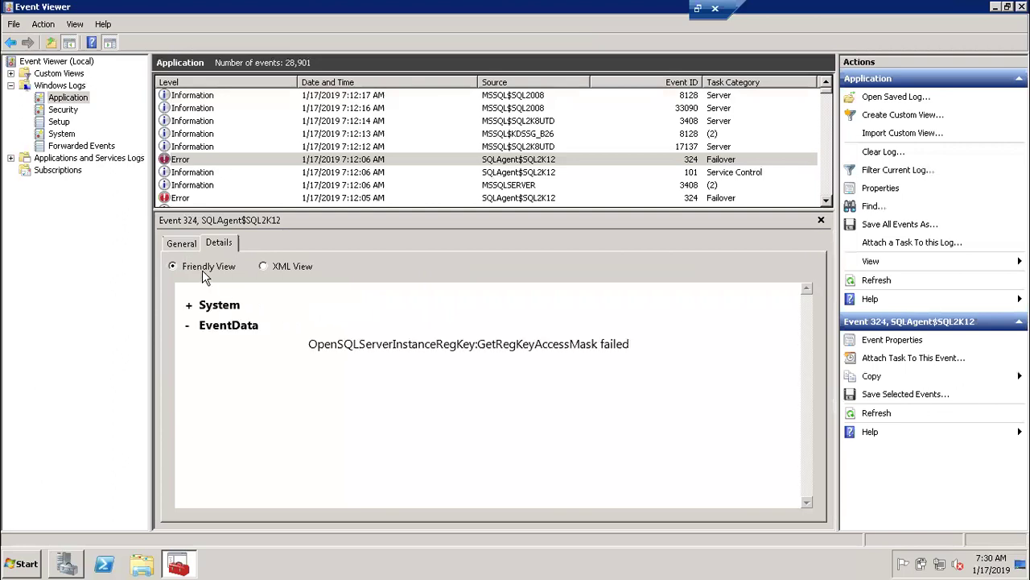
left_click(184, 245)
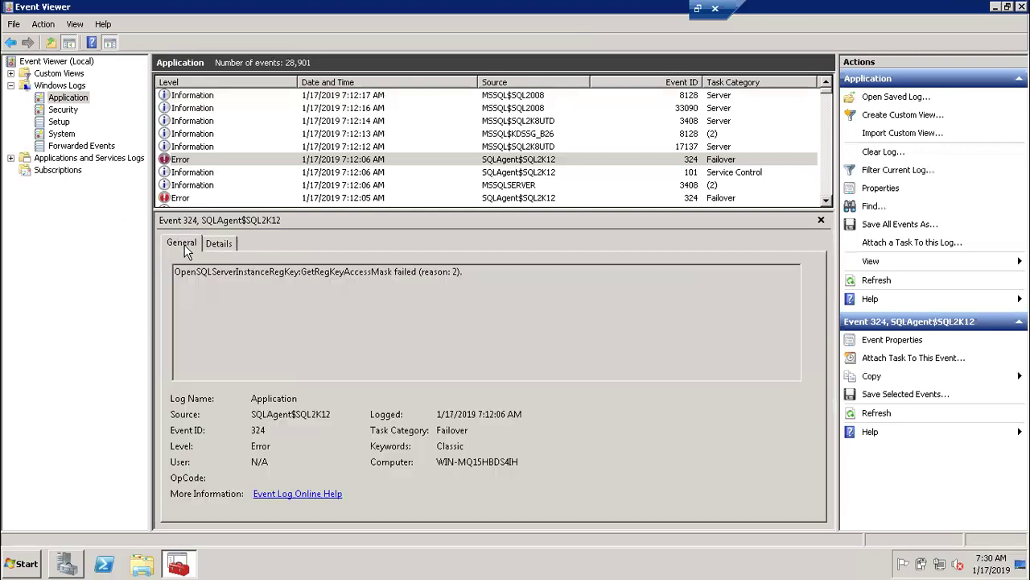
View the 7:12:05 Error event, then restore and close Event Viewer.
left_click(183, 198)
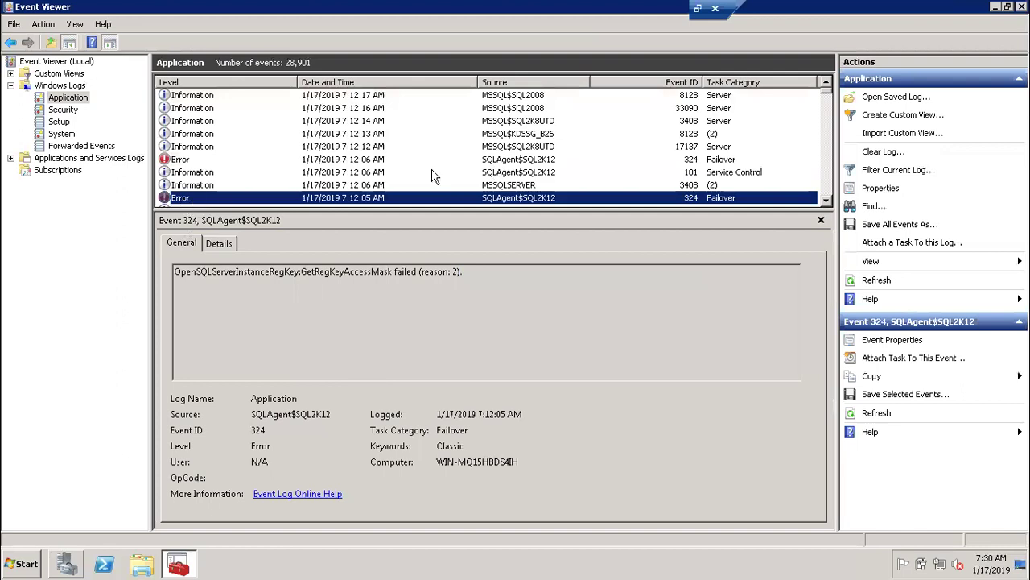
left_click_drag(839, 14, 612, 44)
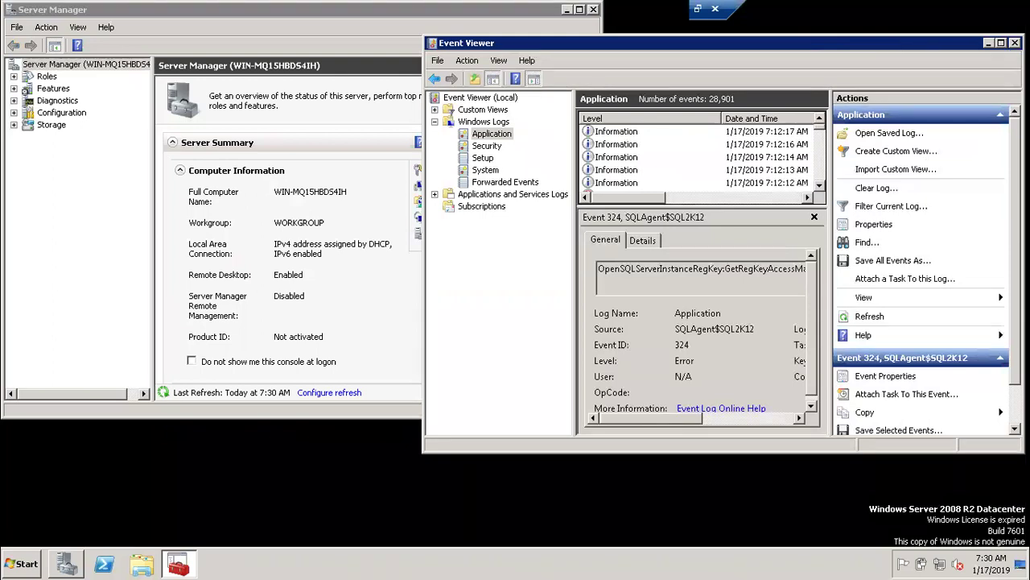
key("alt+F4")
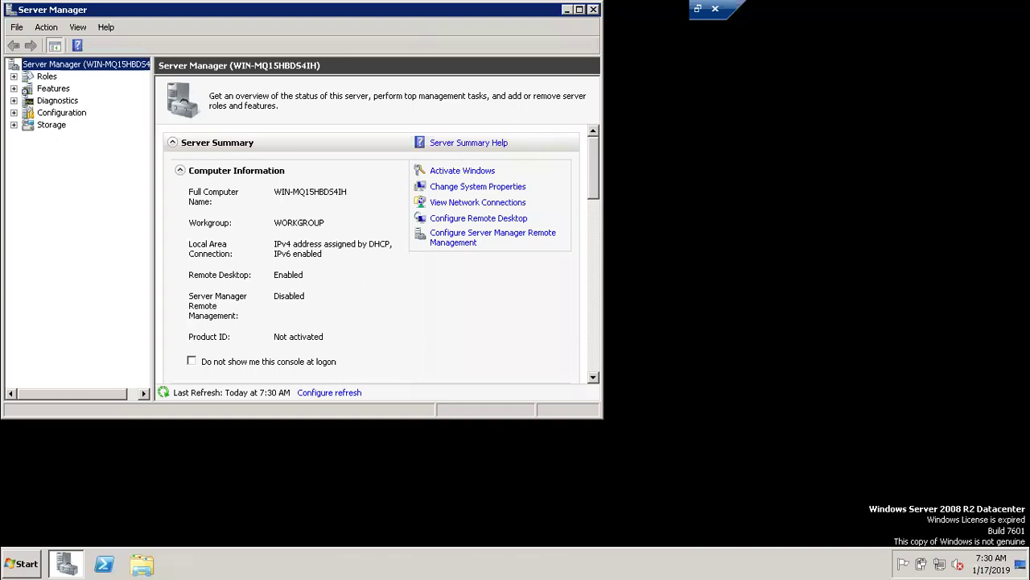
Open %TMP%\SqlSetup.log in Notepad through the Run dialog's autocomplete suggestions.
key("super+r")
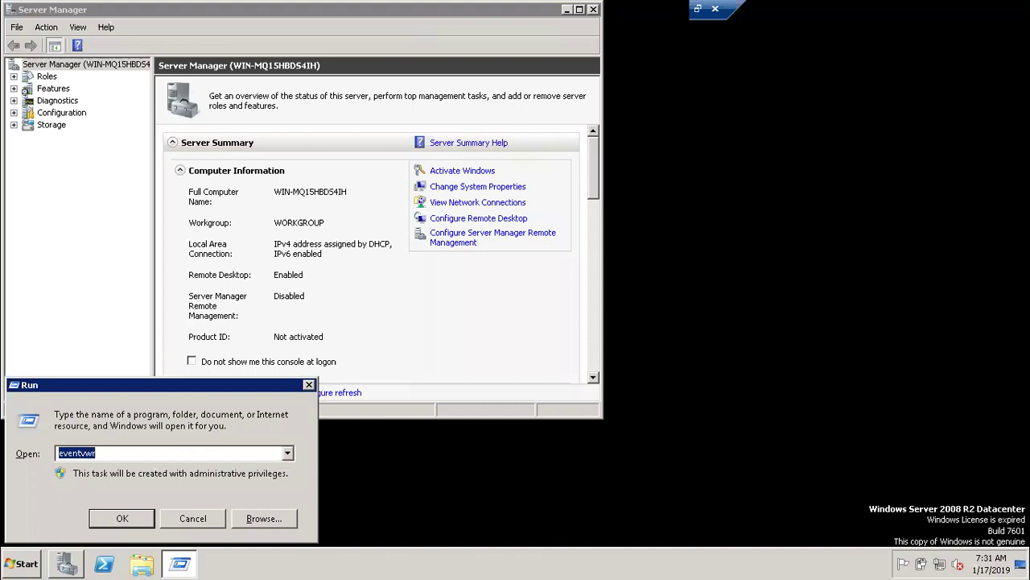
type("%TMP%\\sql")
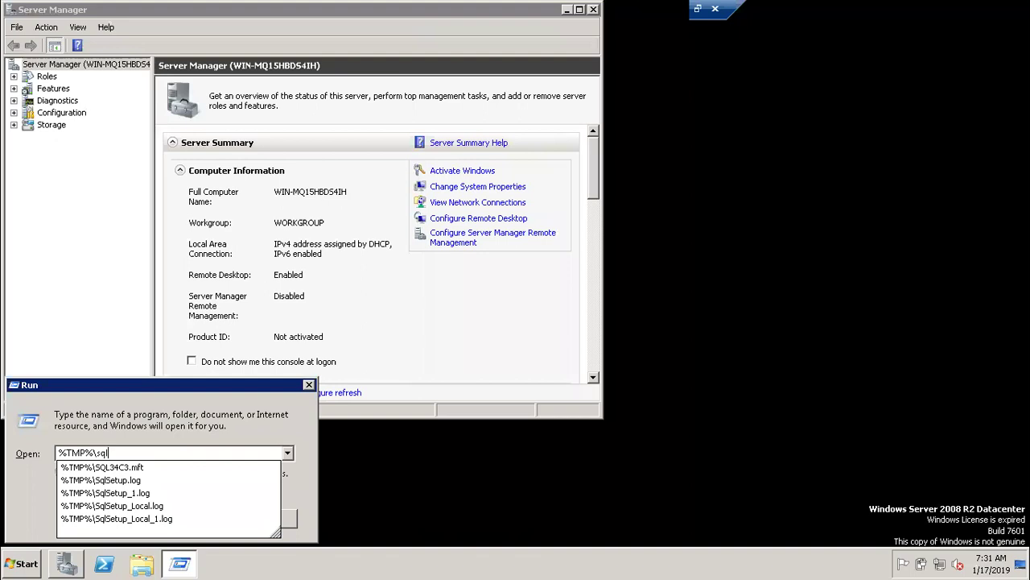
key("Down")
key("Down")
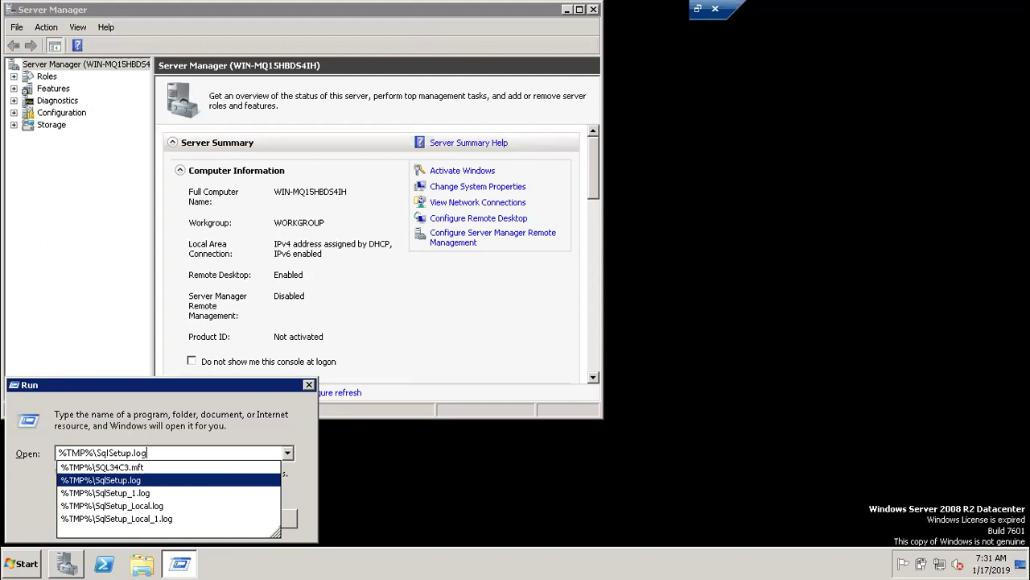
key("Down")
key("Down")
key("Down")
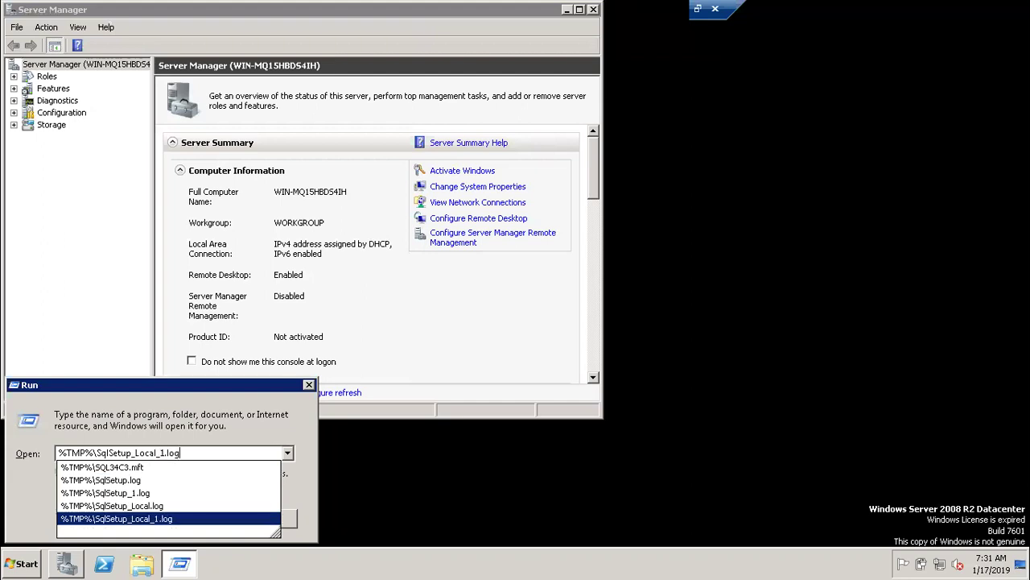
key("Up")
key("Up")
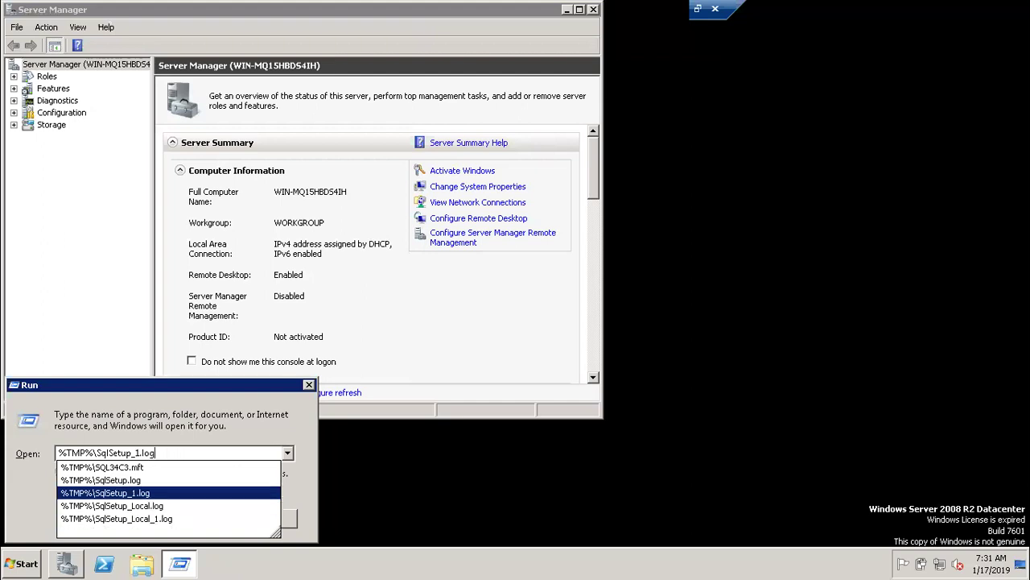
key("Up")
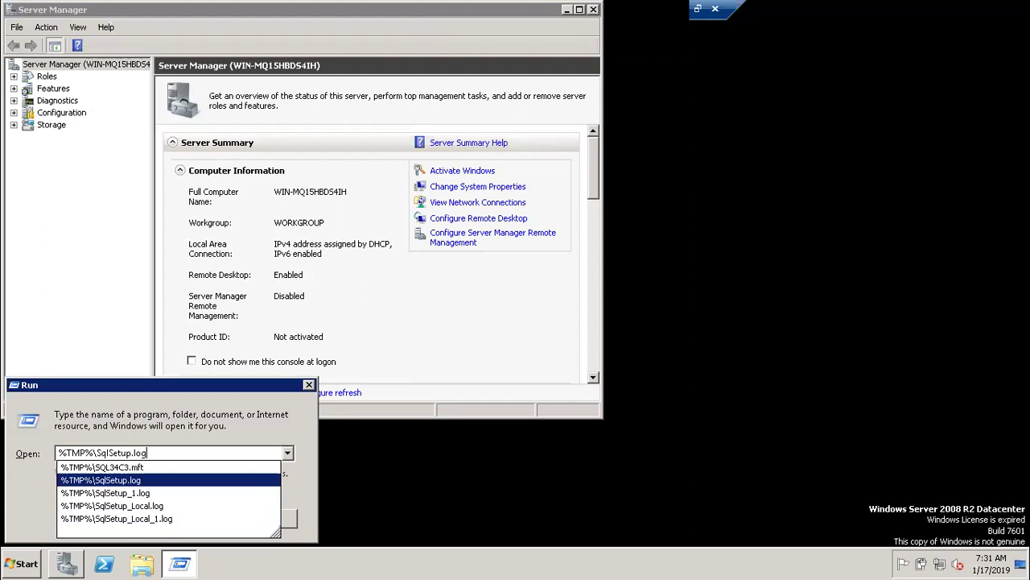
key("Return")
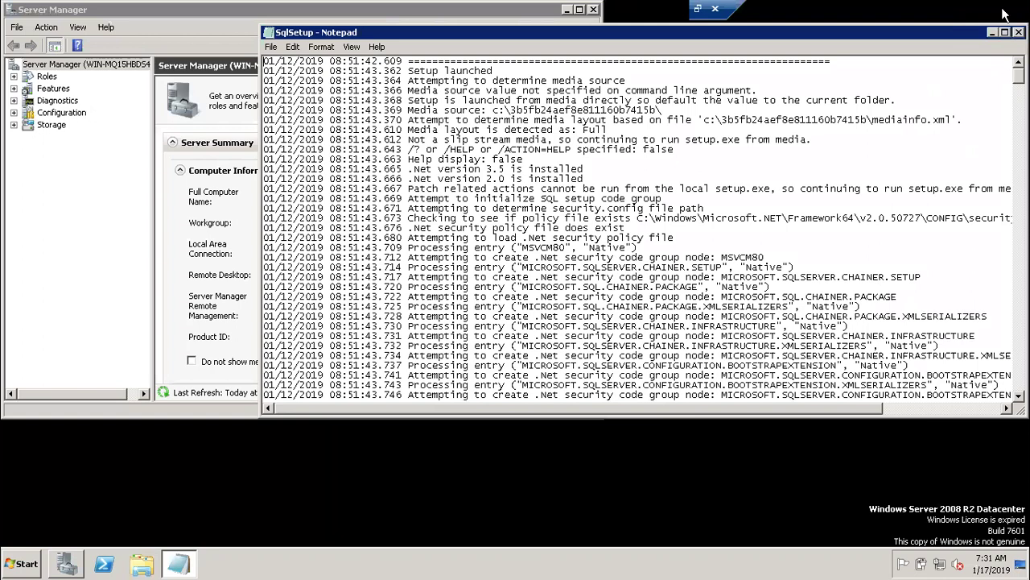
Maximize Notepad, read SqlSetup.log down to the removal entries, then close it.
double_click(927, 34)
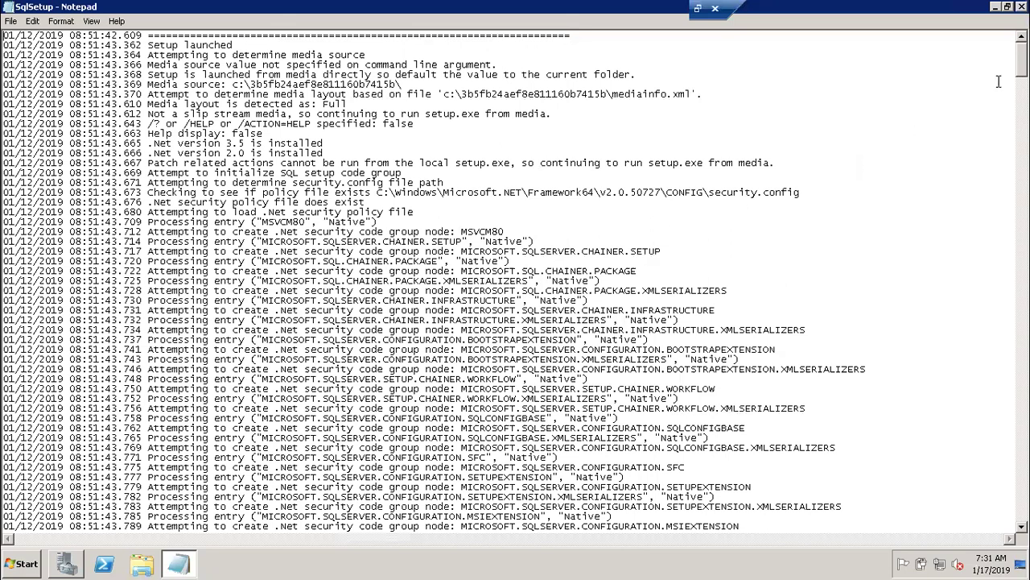
scroll(515, 282, "down", 20)
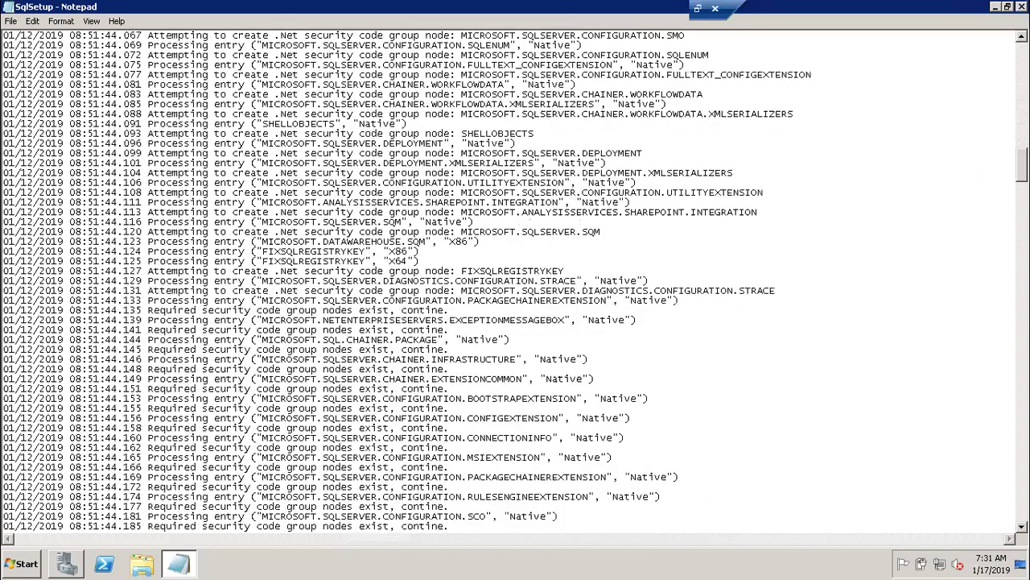
scroll(516, 282, "down", 9)
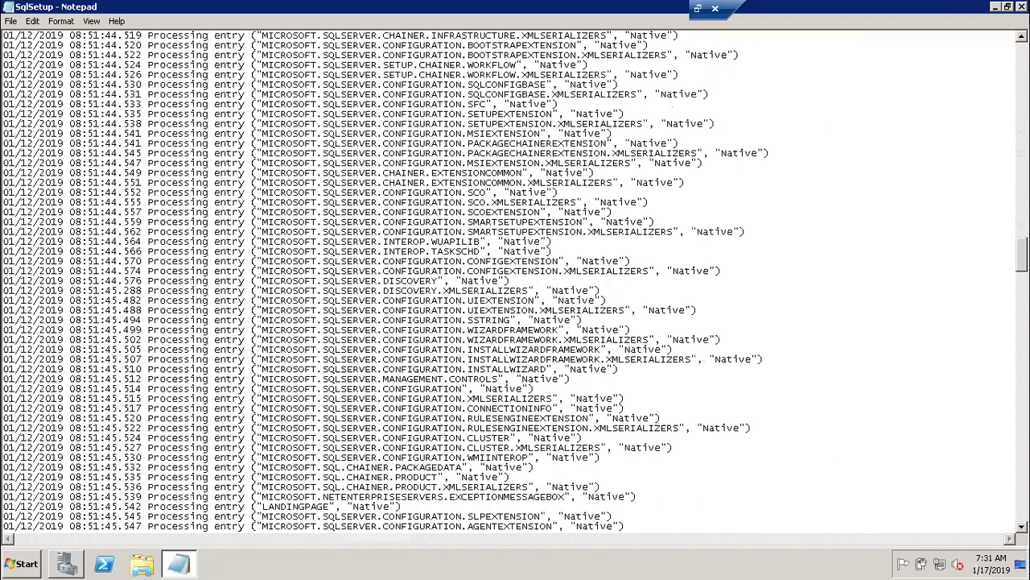
scroll(515, 281, "down", 20)
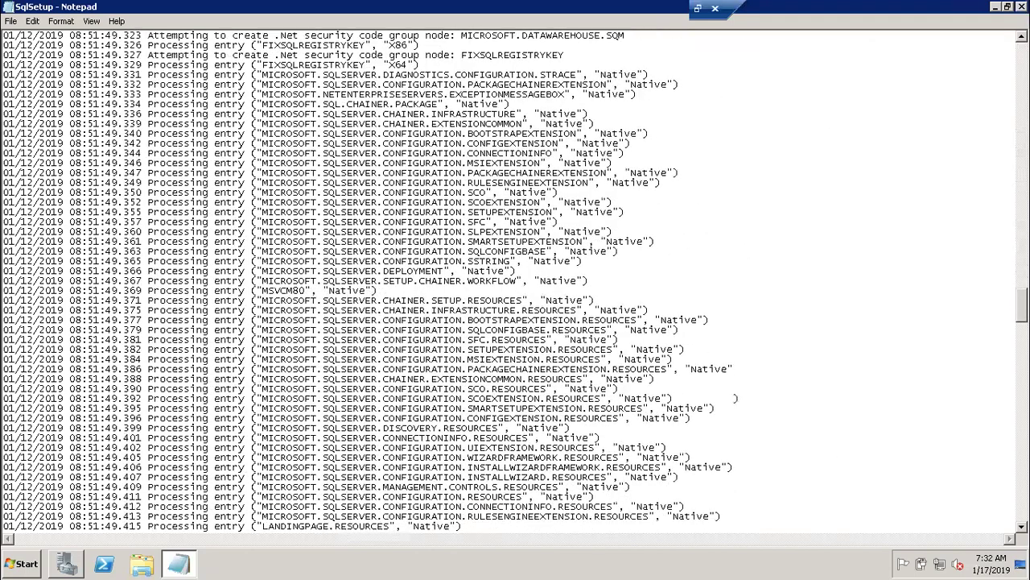
scroll(515, 282, "down", 6)
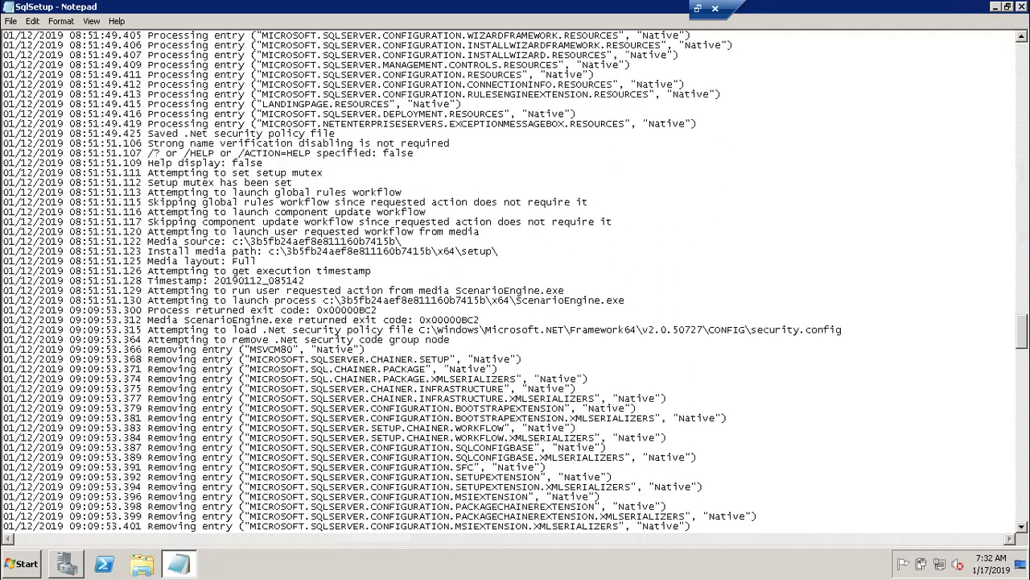
scroll(515, 282, "down", 20)
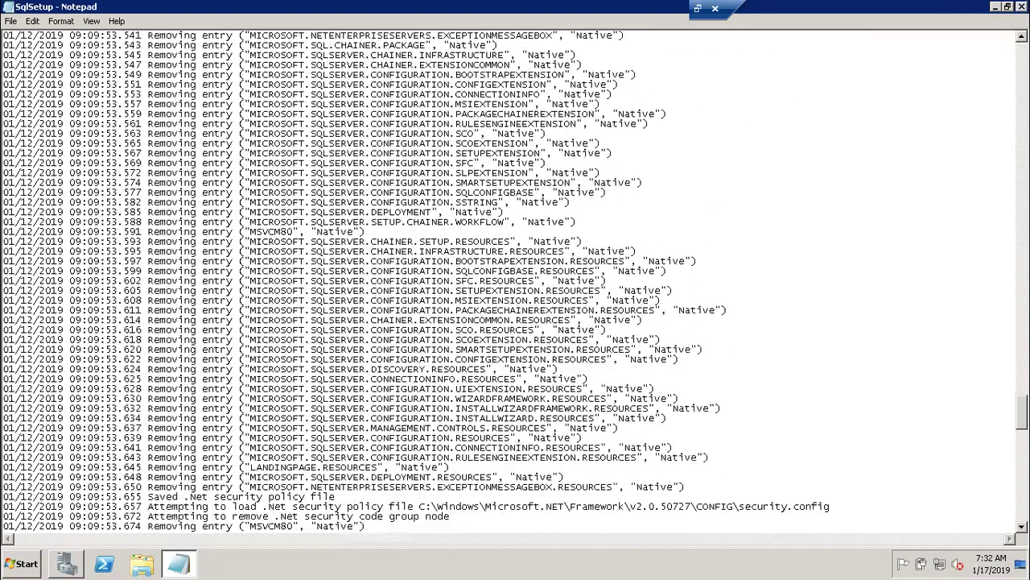
scroll(515, 282, "down", 17)
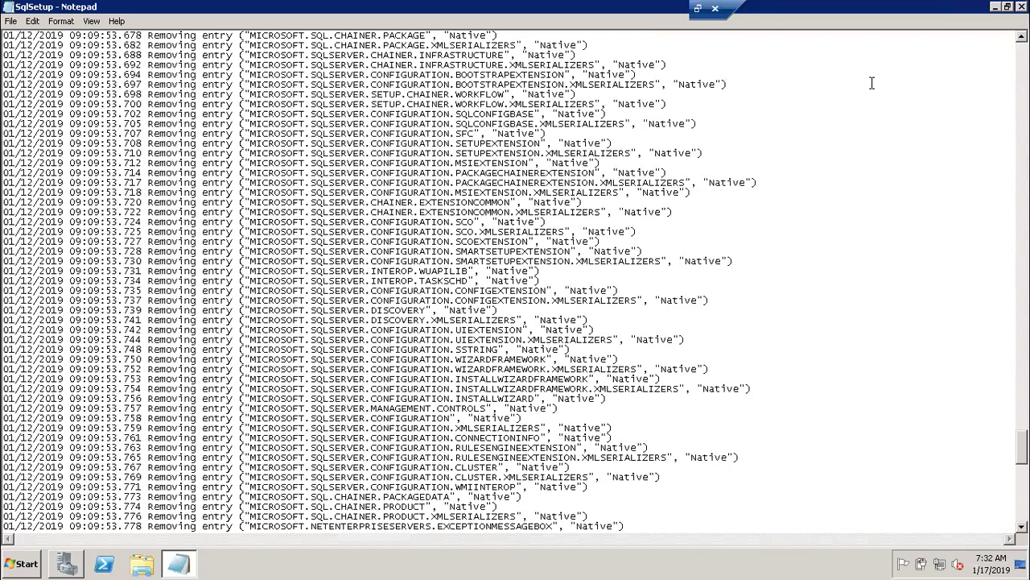
left_click_drag(882, 15, 906, 90)
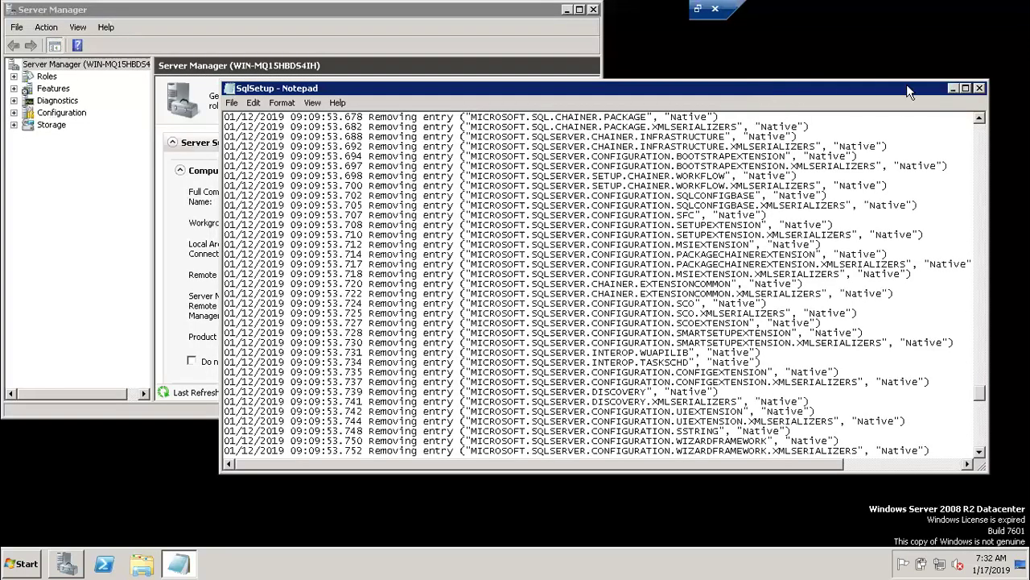
left_click(980, 88)
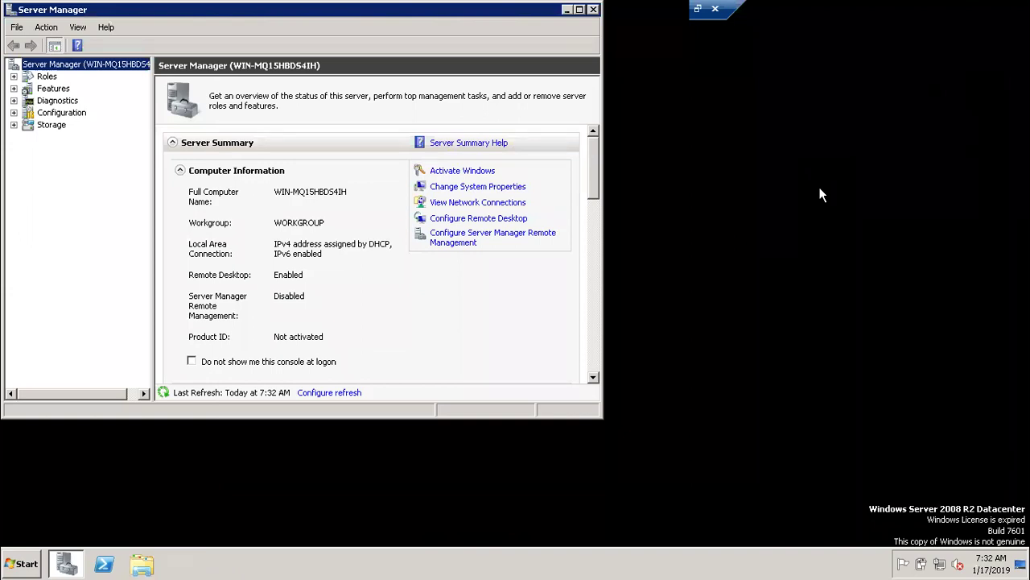
key("super+r")
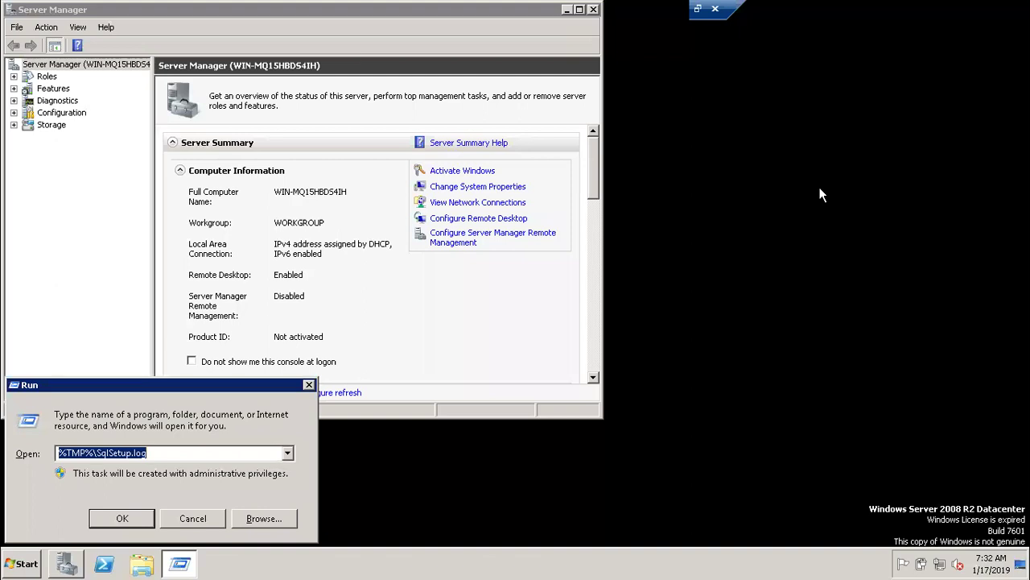
key("Down")
key("Up")
key("Right")
key("Left")
key("Left")
key("Left")
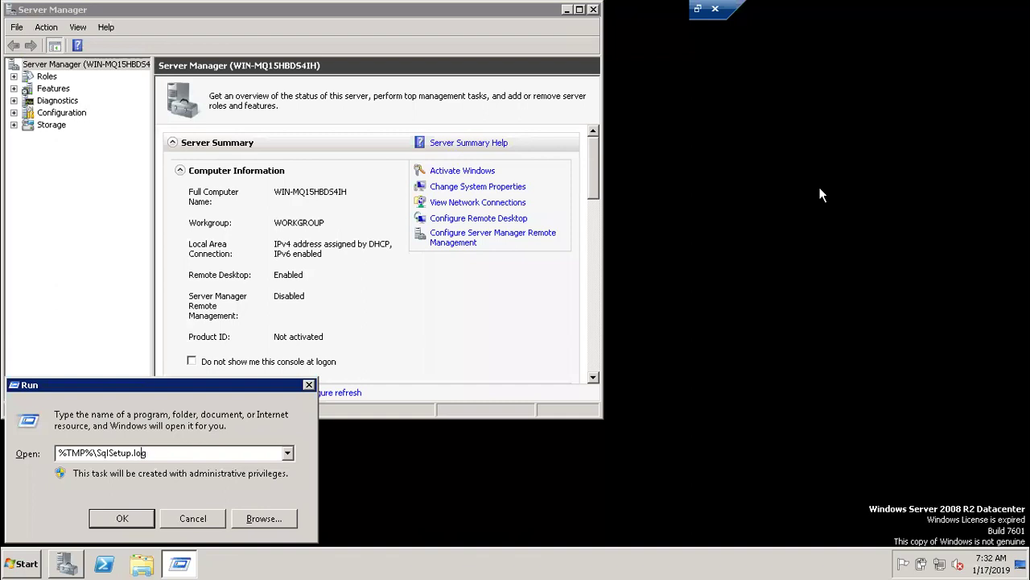
type("_1")
key("BackSpace")
key("BackSpace")
key("BackSpace")
type("_1.")
key("Return")
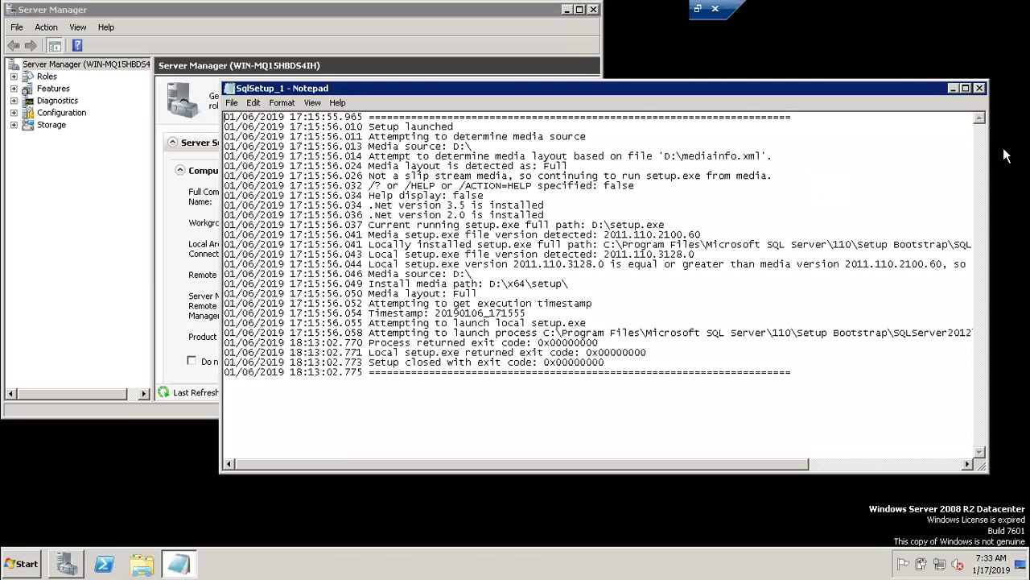
left_click(981, 89)
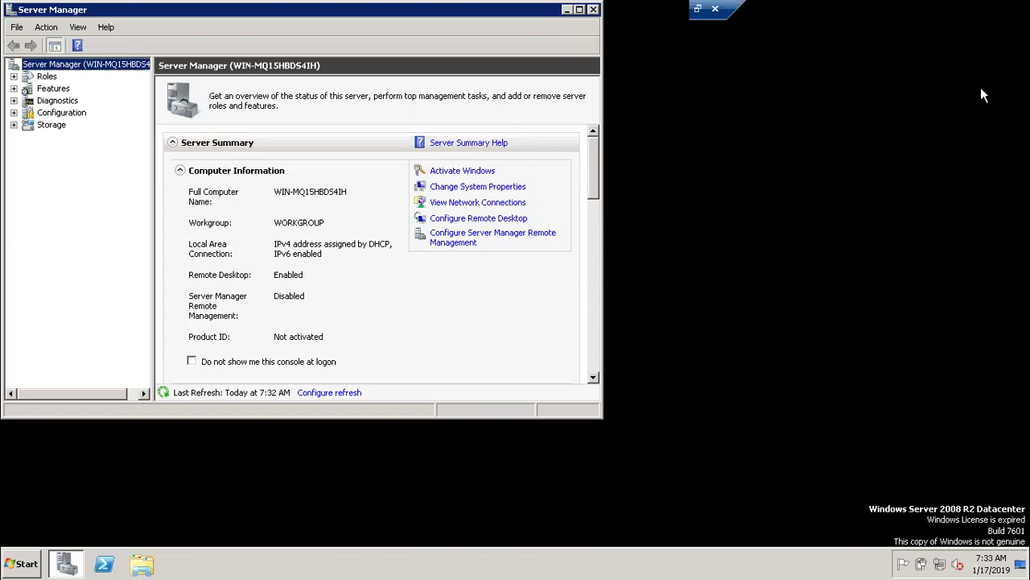
key("super+r")
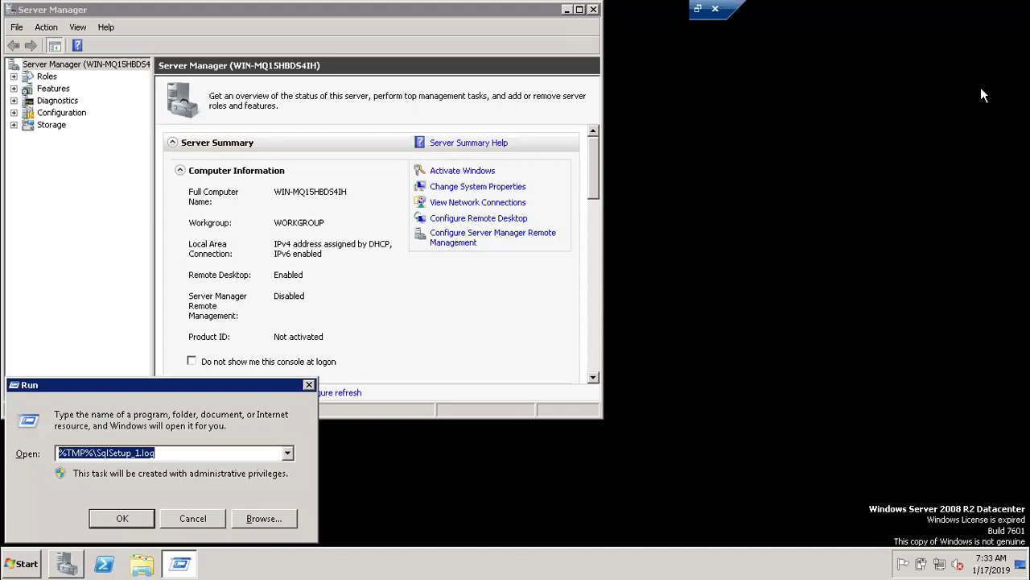
type("%")
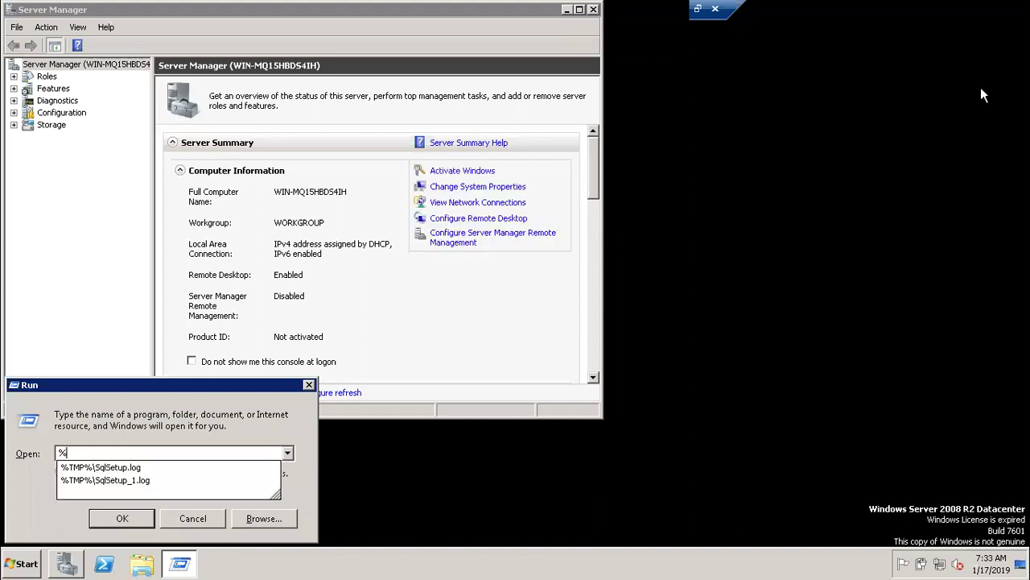
type("wind")
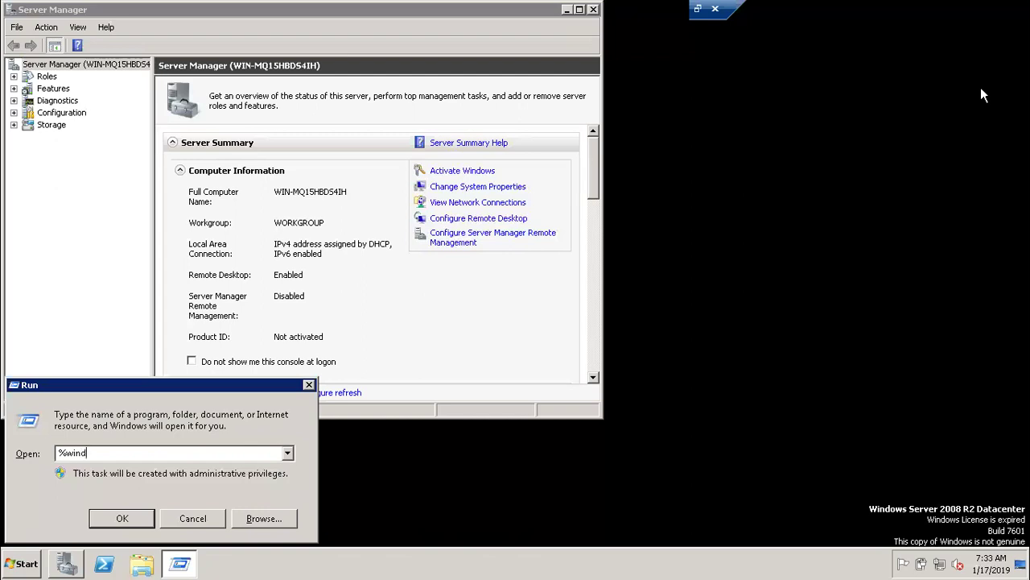
type("ir%sqlstp")
type(".log")
left_click(136, 516)
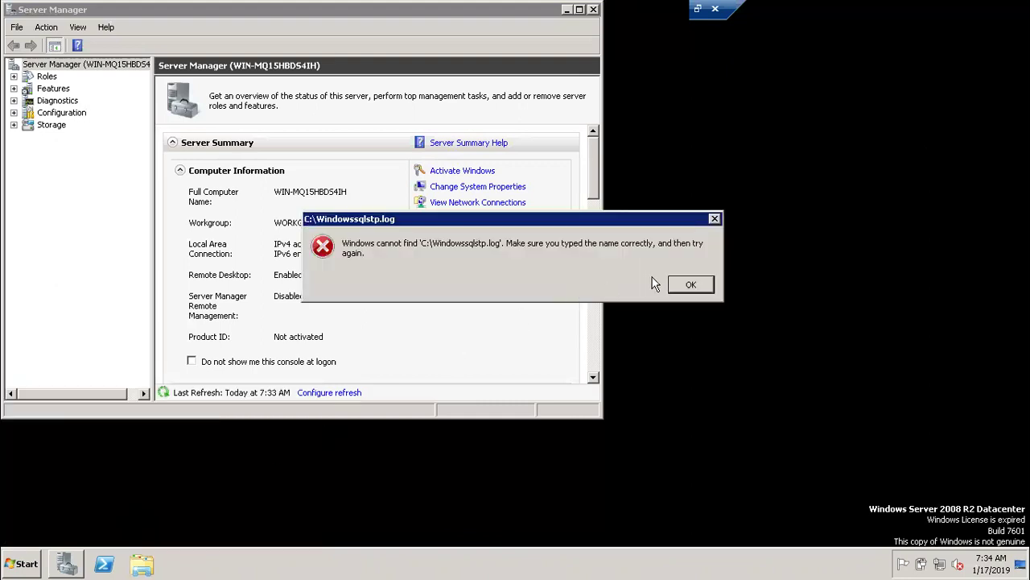
left_click(685, 282)
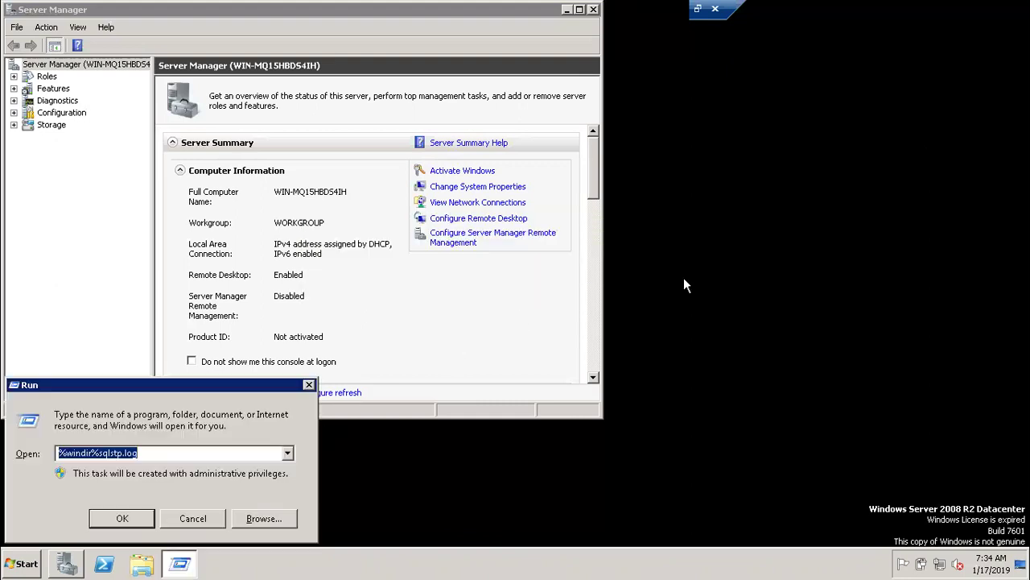
left_click(118, 453)
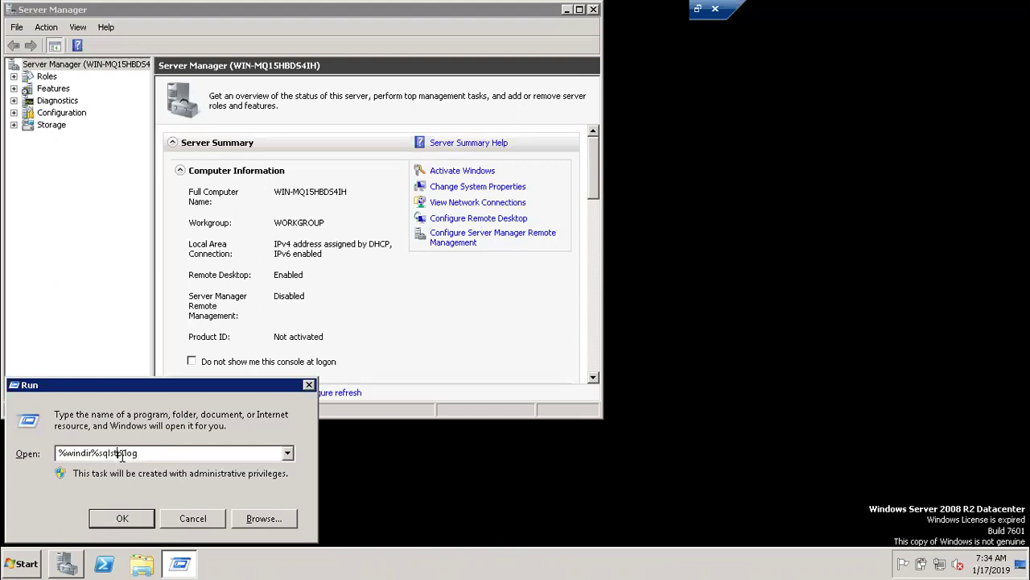
key("BackSpace")
key("BackSpace")
type("etup")
key("Return")
key("Return")
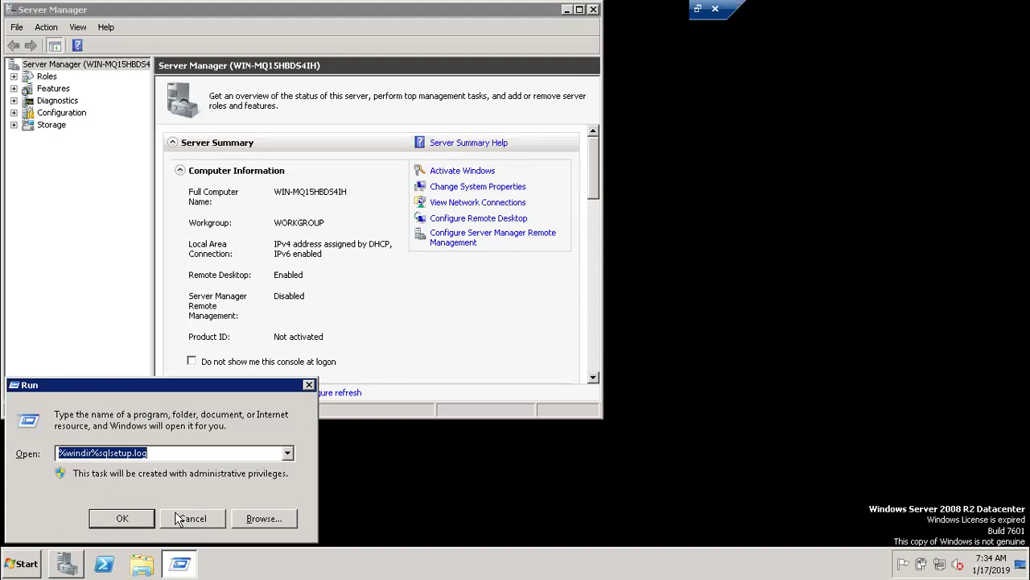
left_click(194, 520)
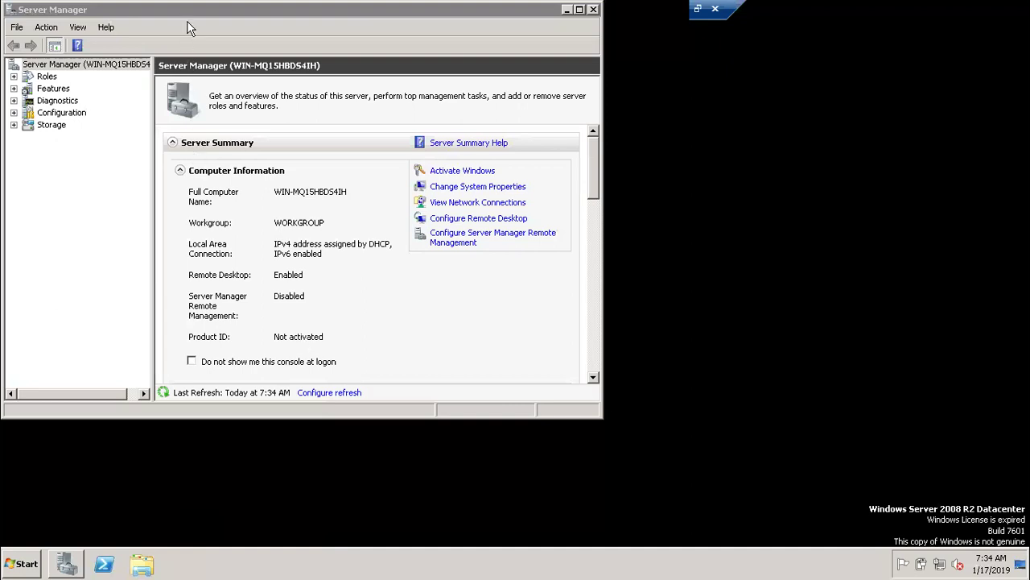
Minimize Server Manager and refresh the desktop to show the SQL2K5INI, SQL2K8INI and Bakcupoutput files.
left_click_drag(193, 9, 200, 63)
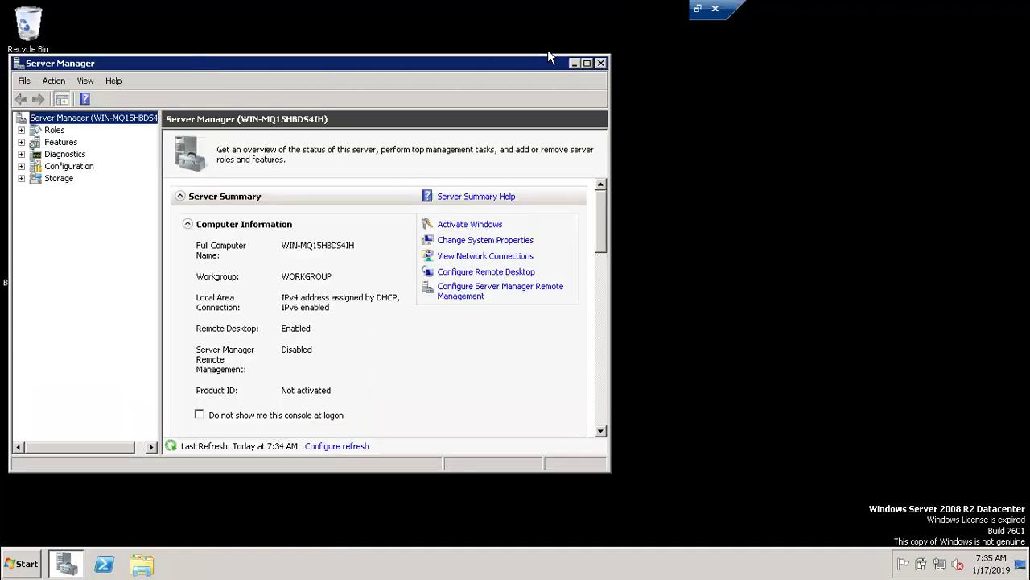
left_click(573, 63)
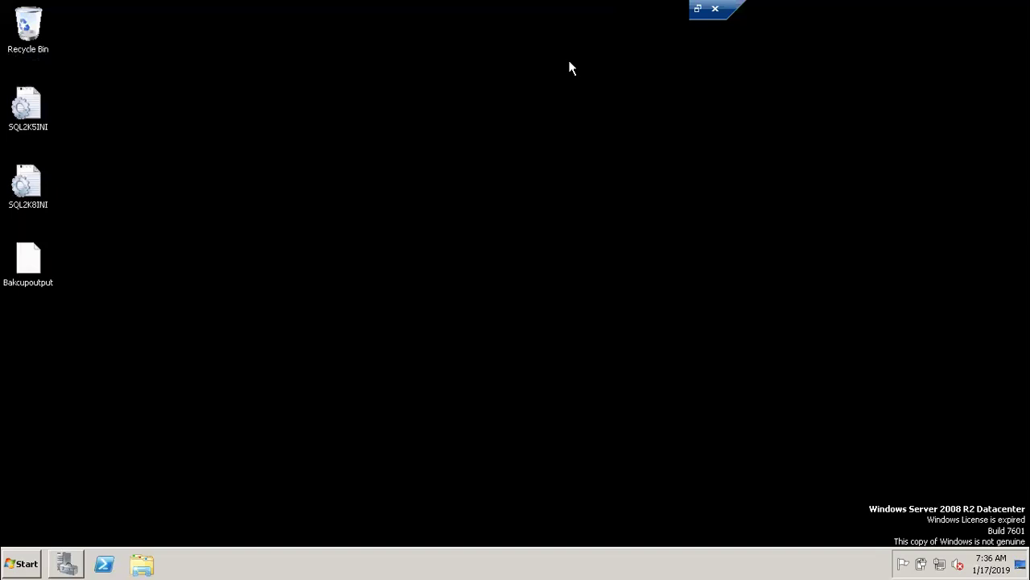
right_click(434, 152)
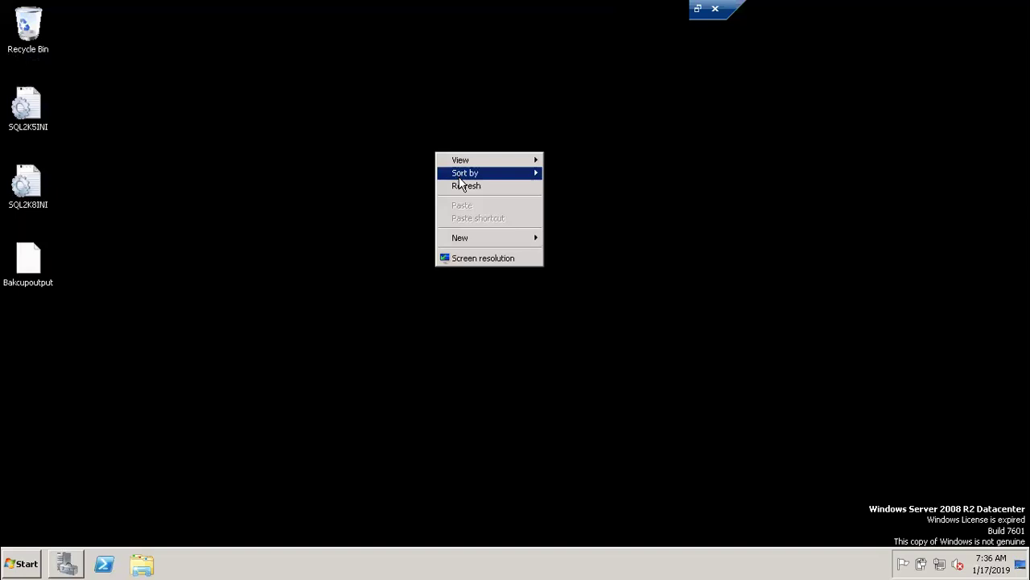
left_click(462, 186)
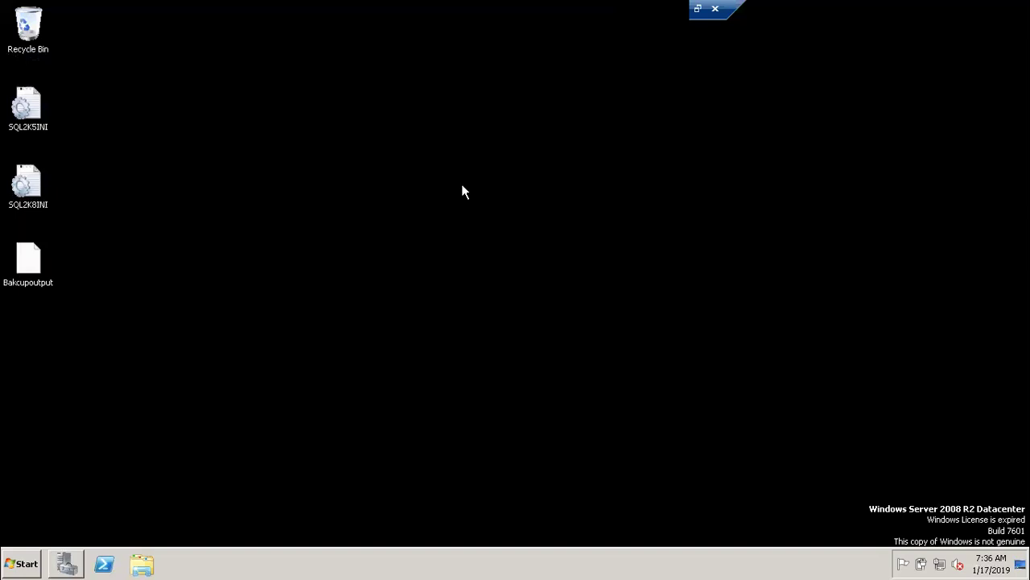
key("super+e")
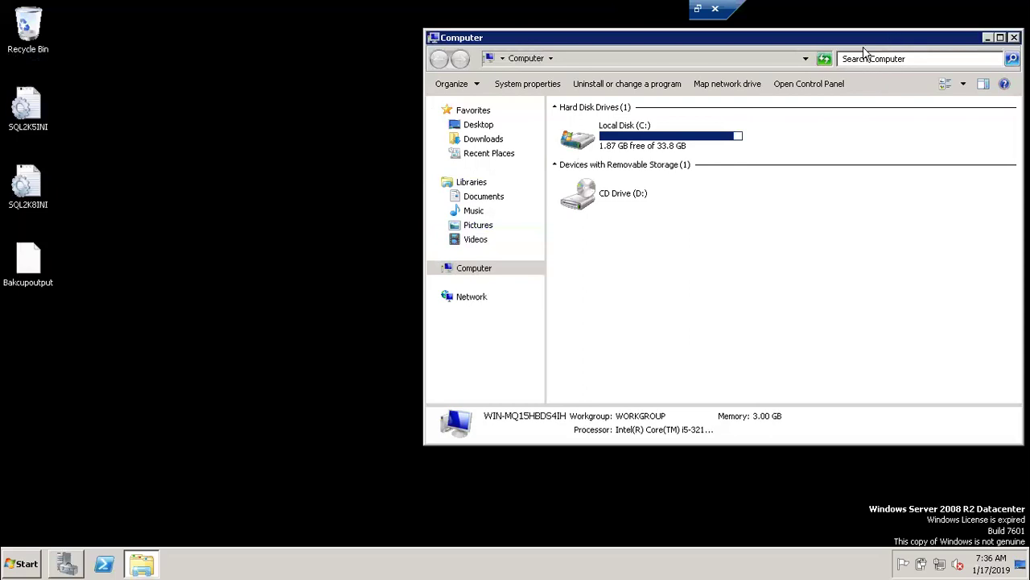
left_click_drag(892, 37, 608, 104)
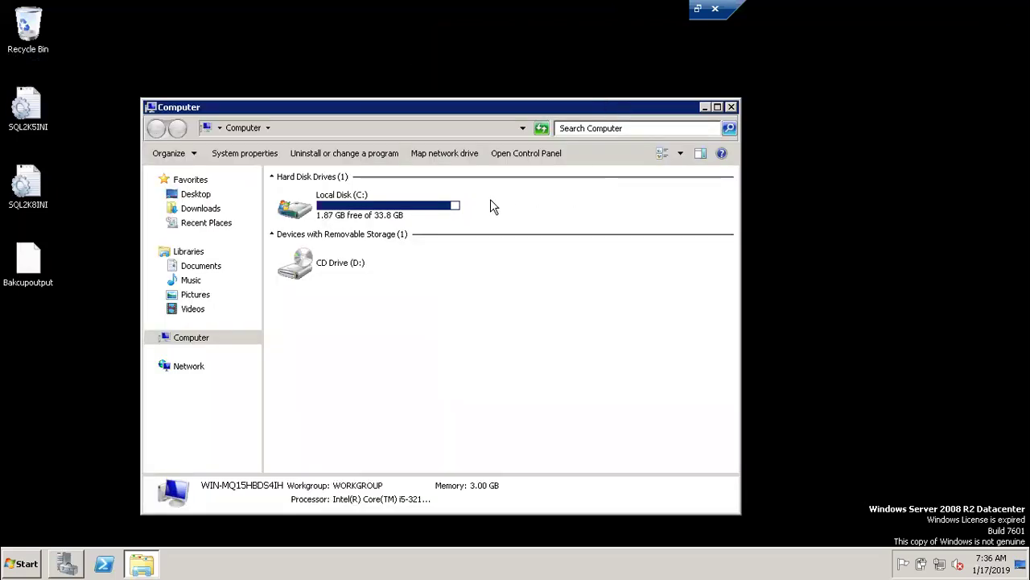
double_click(389, 207)
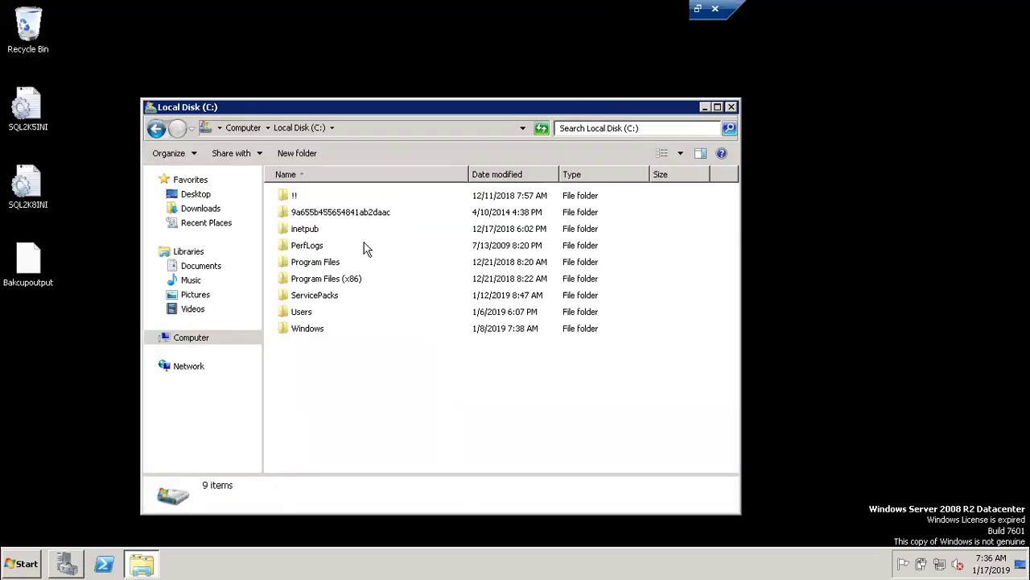
Minimize the Local Disk (C:) window and refresh the desktop.
left_click(704, 107)
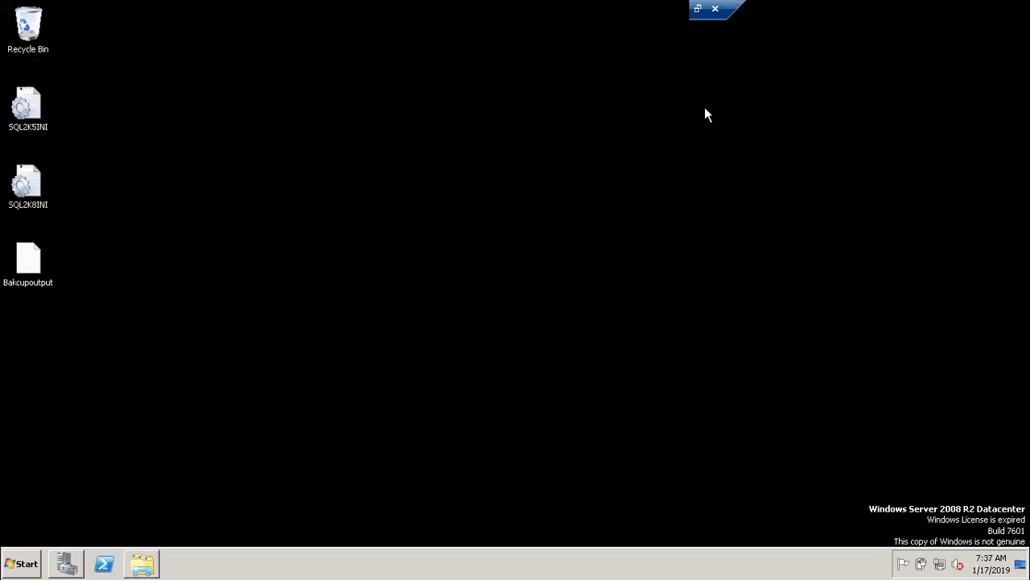
right_click(437, 224)
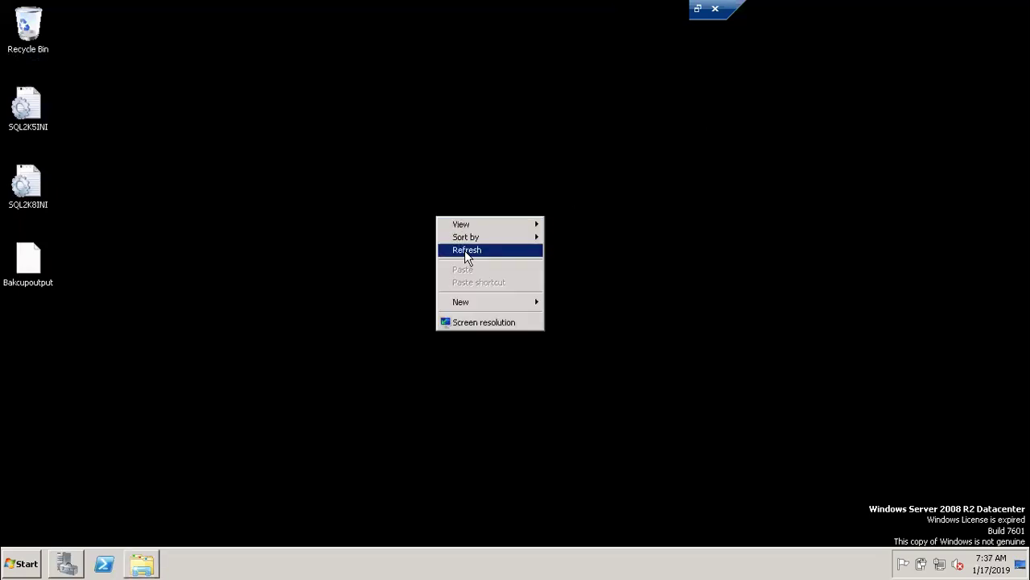
left_click(462, 250)
Run appwiz.cpl from the Run dialog to open Programs and Features.
key("super+r")
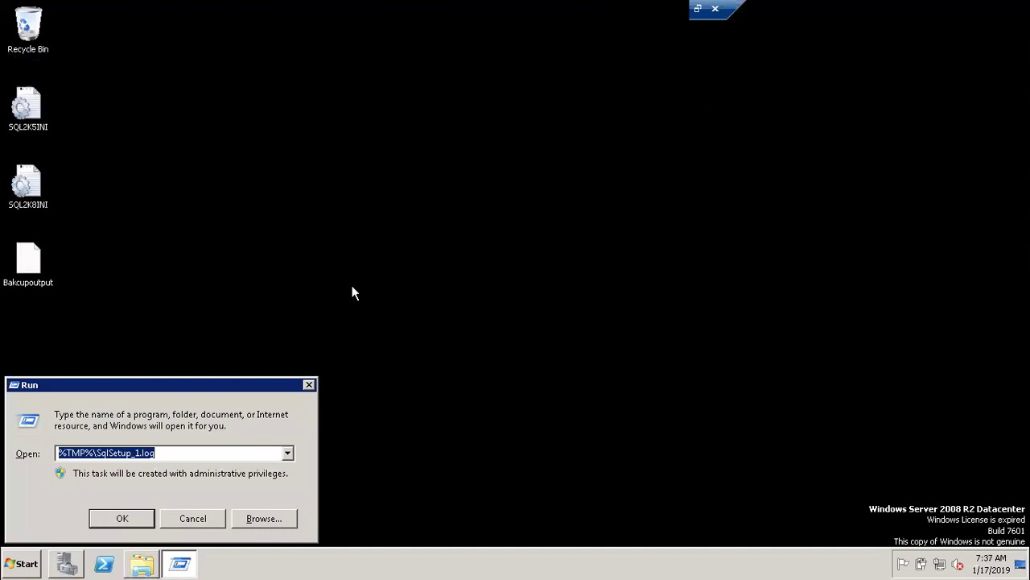
type("a")
key("Down")
key("Return")
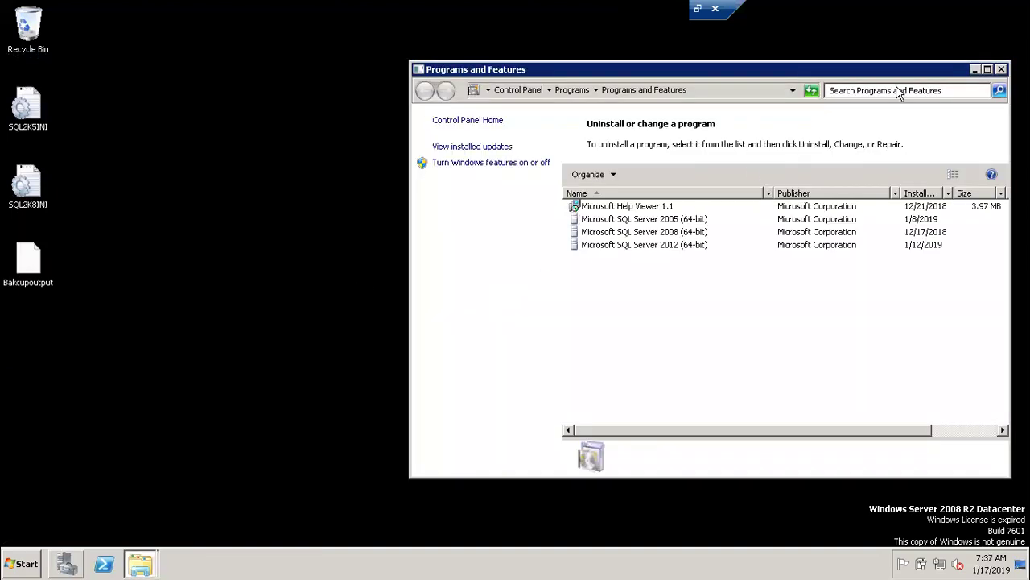
Maximize Programs and Features, scroll the list of 39 installed programs, and restore the window.
left_click(989, 70)
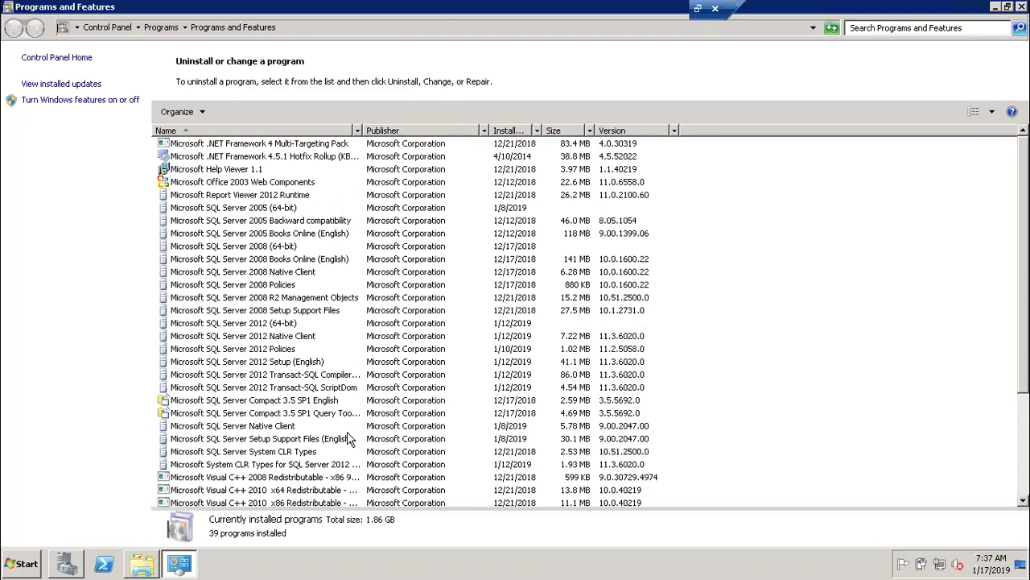
scroll(350, 439, "down", 4)
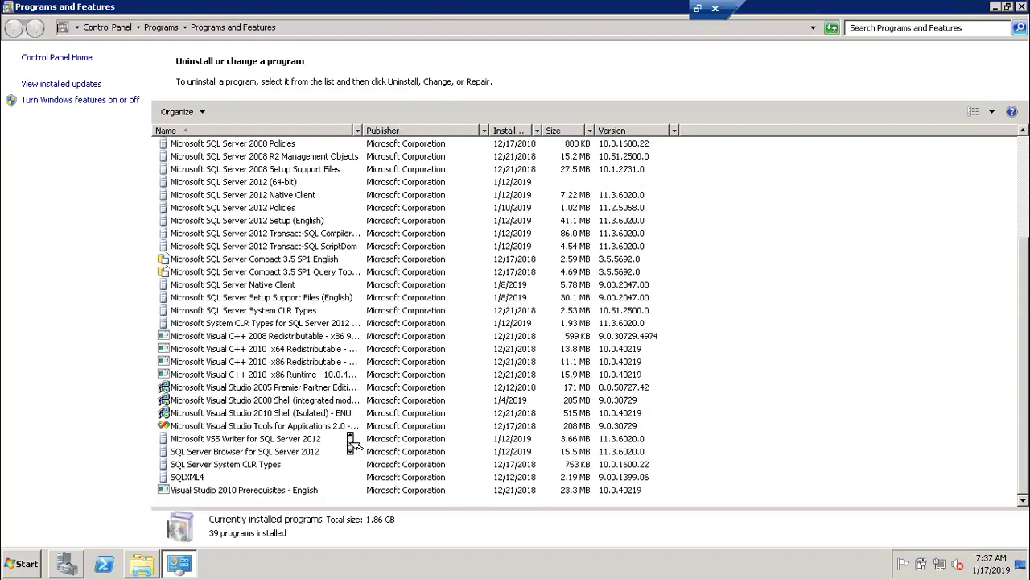
scroll(352, 443, "up", 4)
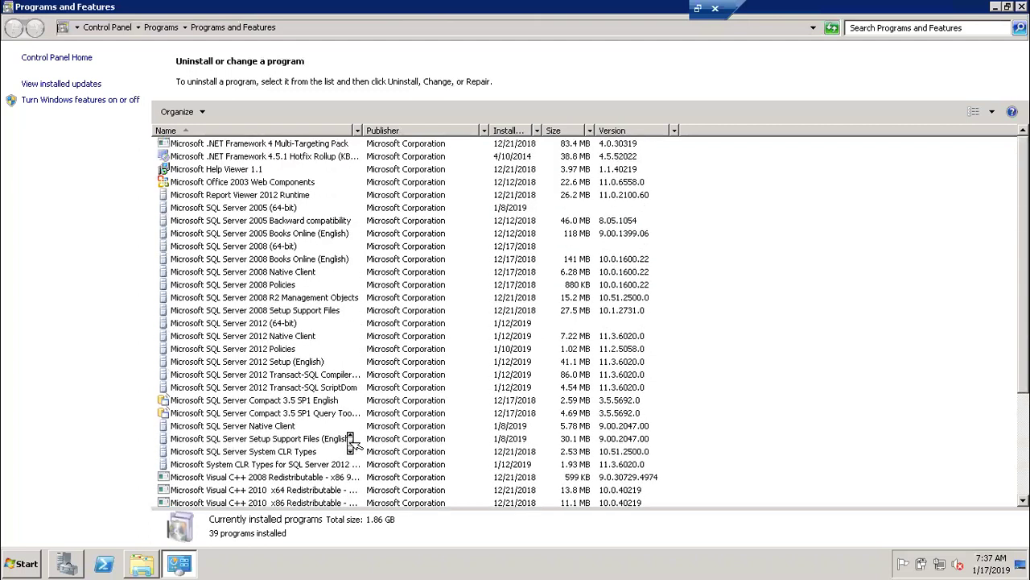
left_click_drag(844, 14, 777, 88)
Close Programs and Features and refresh the desktop.
left_click(1006, 82)
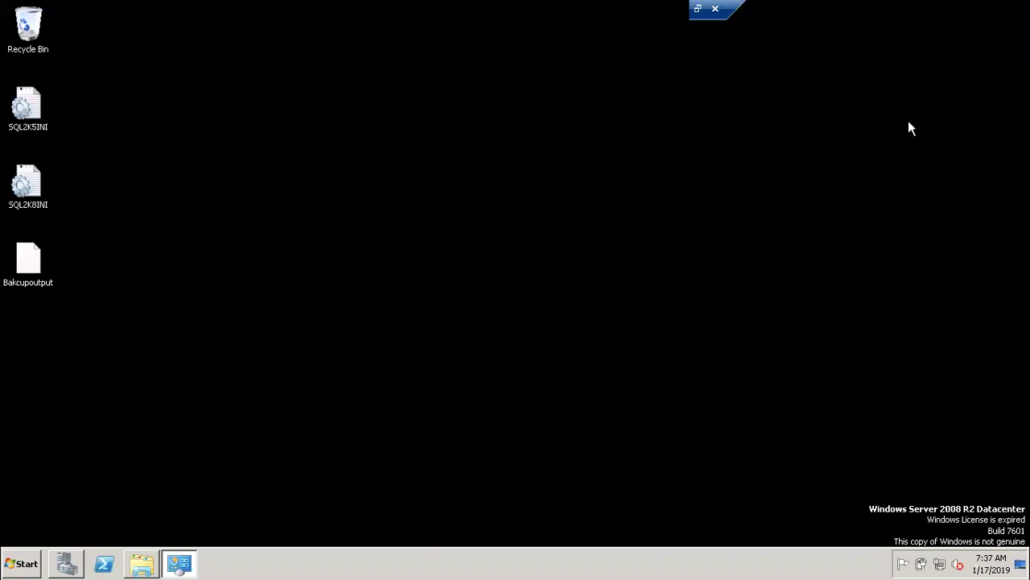
right_click(455, 251)
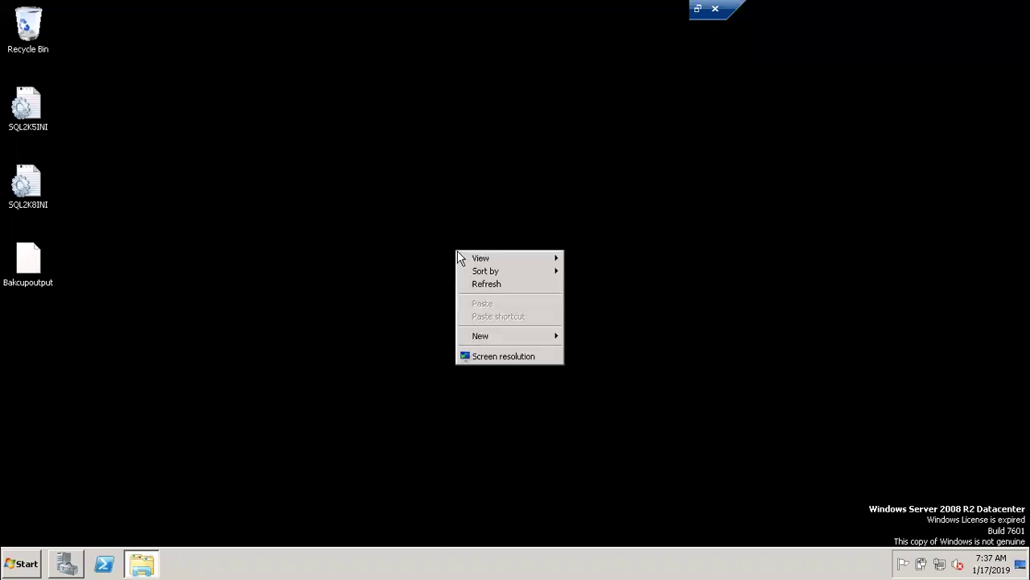
left_click(481, 286)
Shut down the server from the Start menu with comment 'a', then exit VirtualBox full screen.
left_click(27, 557)
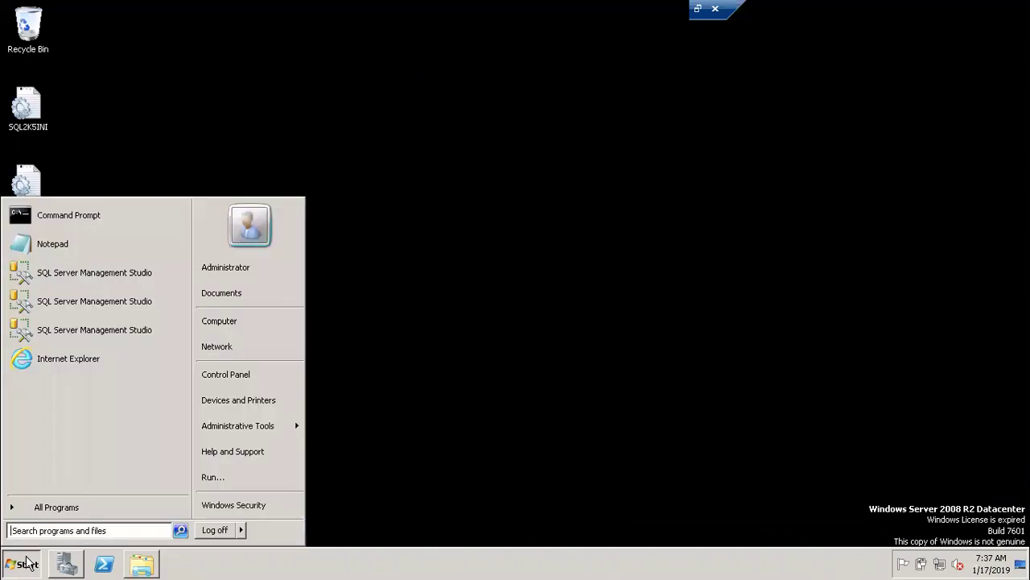
mouse_move(240, 528)
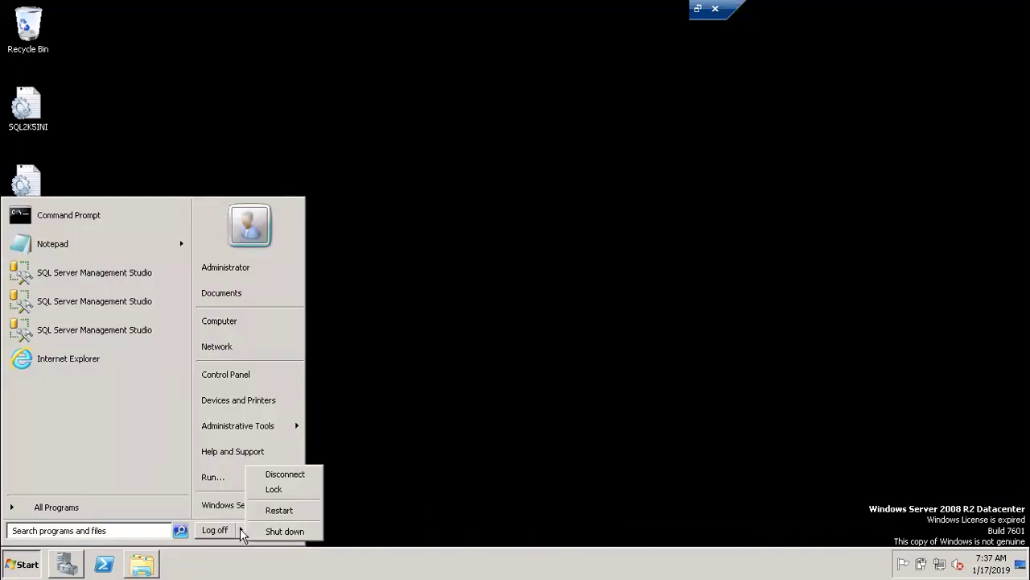
left_click(285, 531)
type("a")
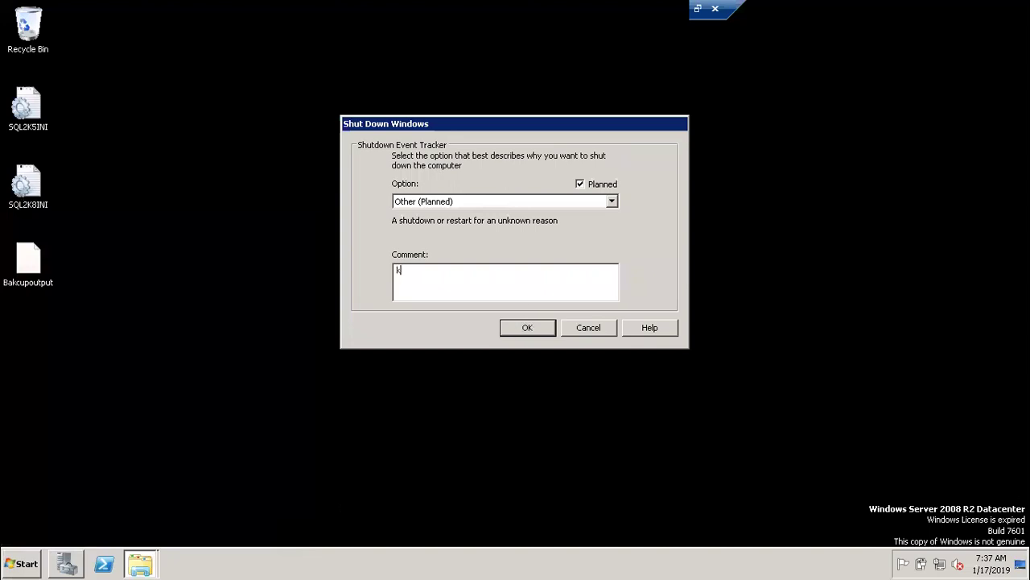
key("Return")
left_click(572, 334)
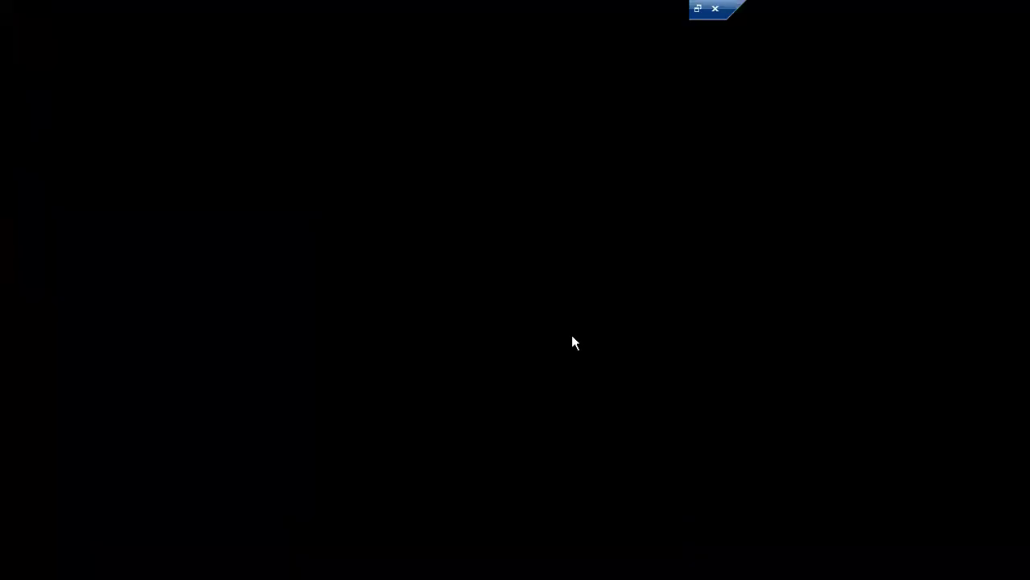
key("Control_R+f")
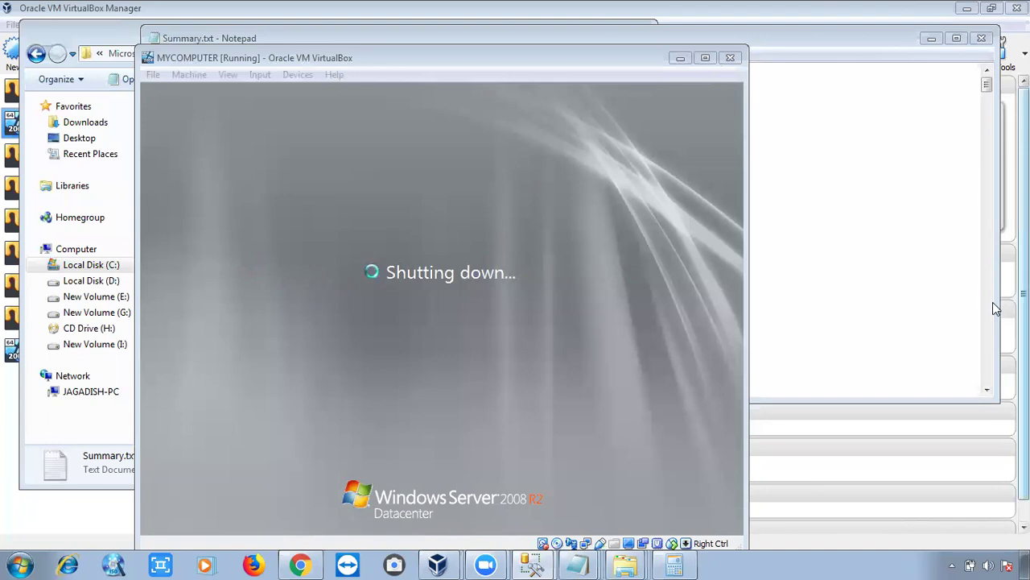
Bring VirtualBox Manager to the front and select the WINDOWS2008 virtual machine.
mouse_move(438, 563)
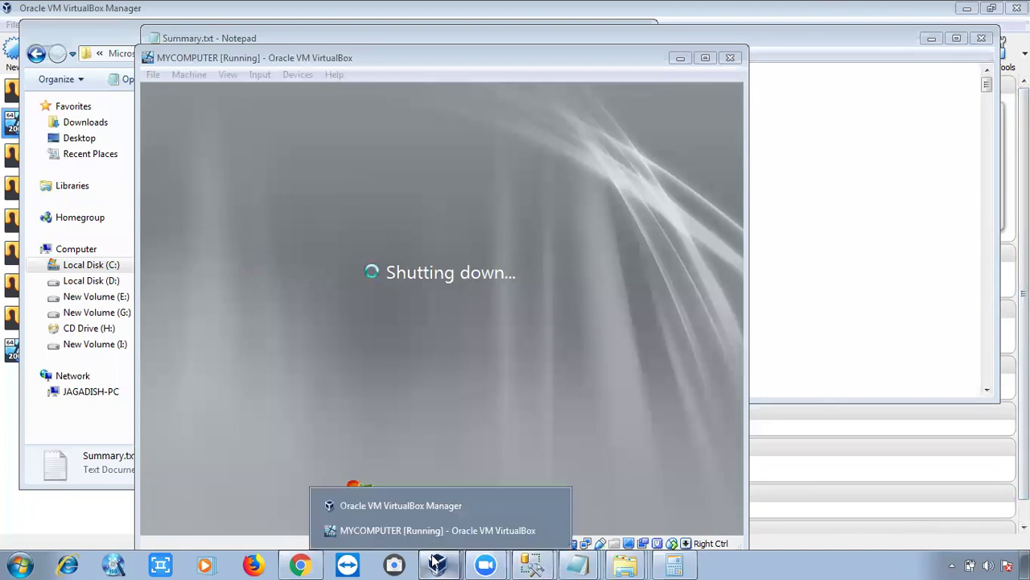
left_click(388, 506)
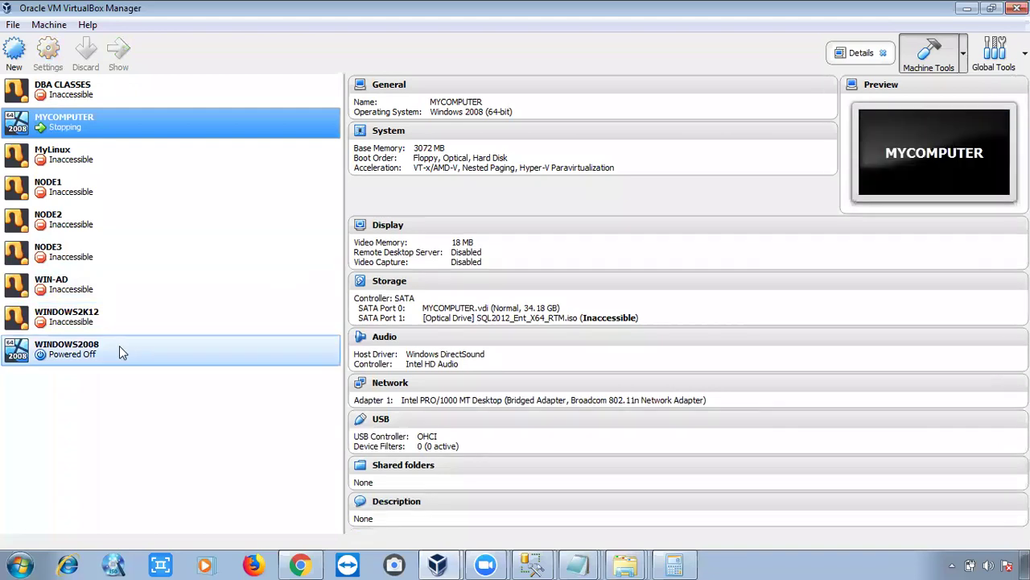
left_click(119, 346)
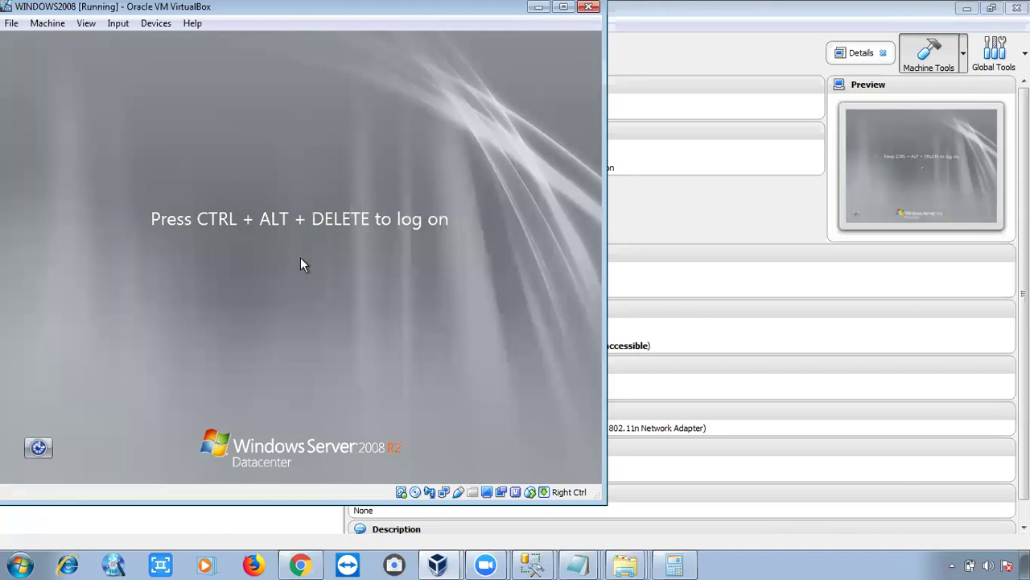
Send Ctrl+Alt+Delete to the WINDOWS2008 guest and log on with the Administrator password.
key("ctrl+alt+Delete")
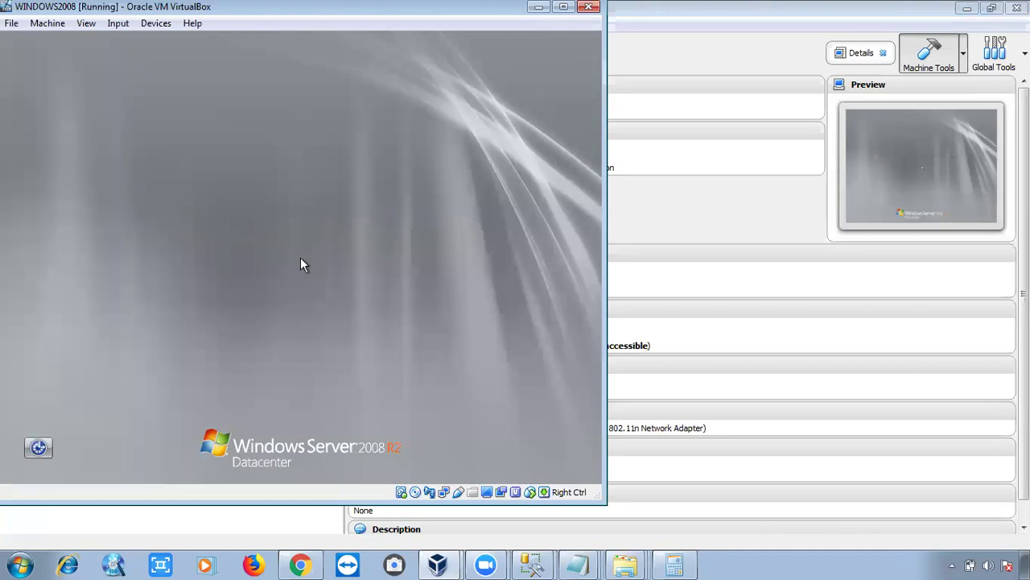
type("••••••••••••••")
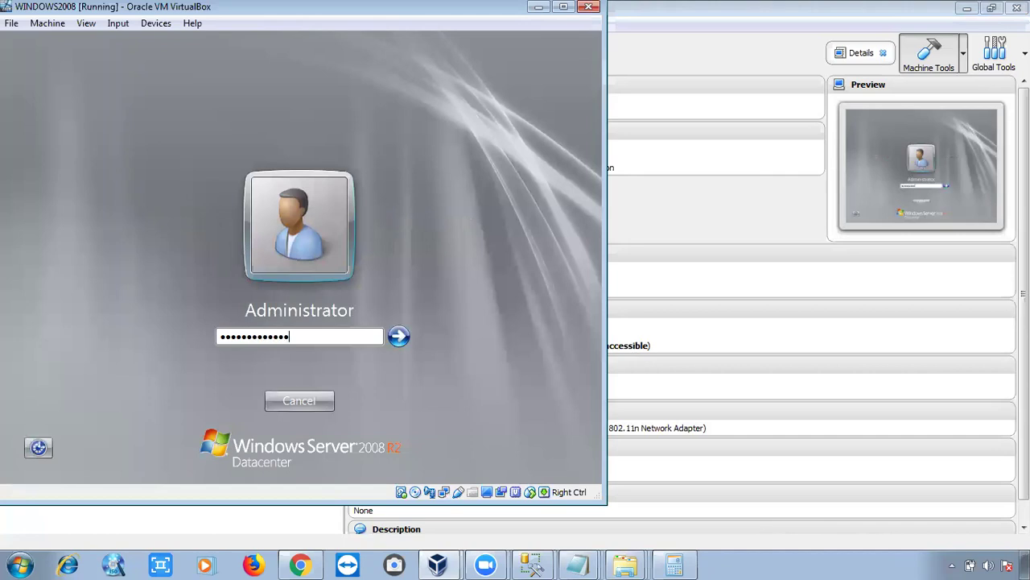
key("Return")
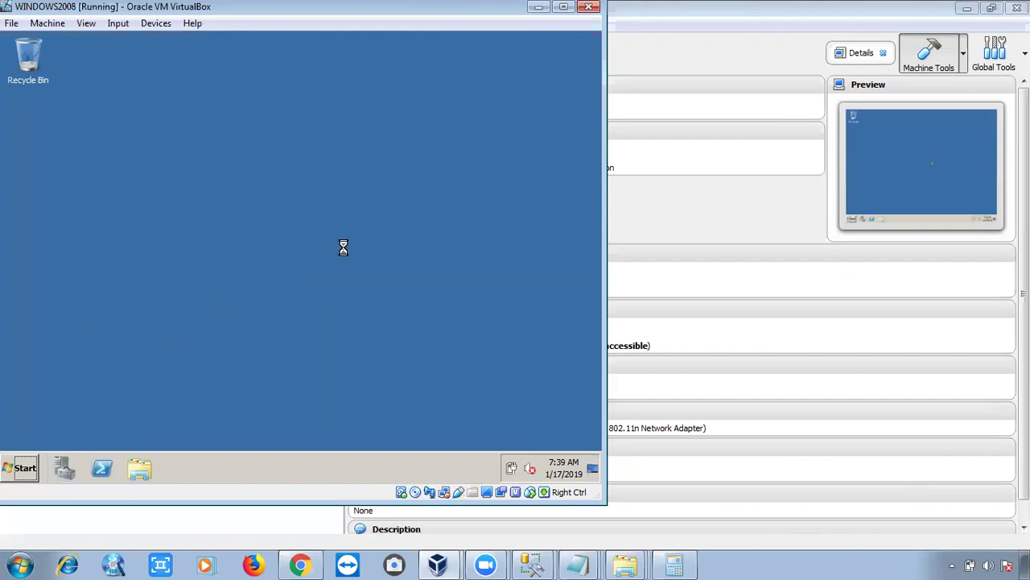
Refresh the guest desktop, open cmd via Run, and run ipconfig showing 192.168.43.110.
right_click(90, 320)
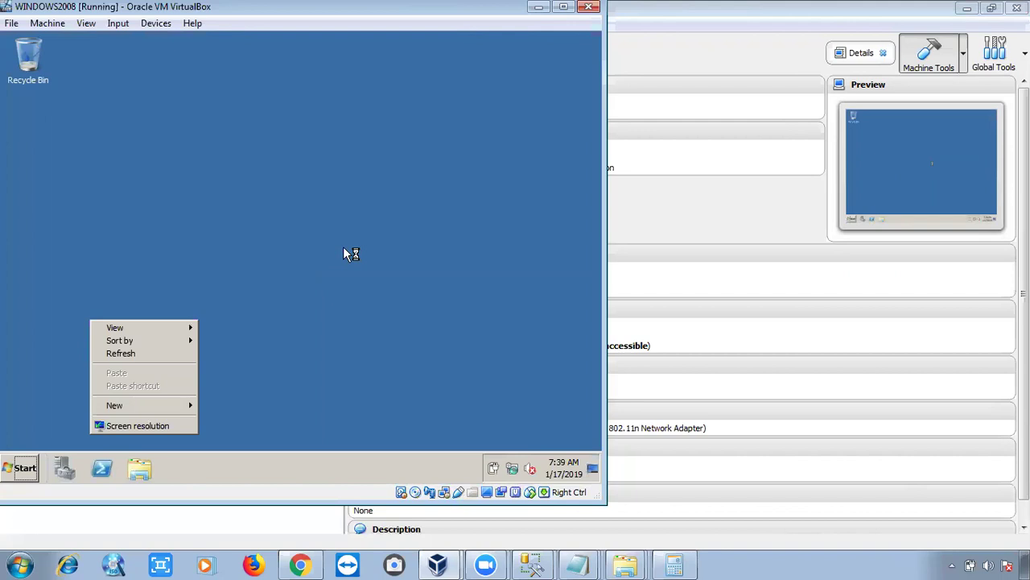
left_click(172, 352)
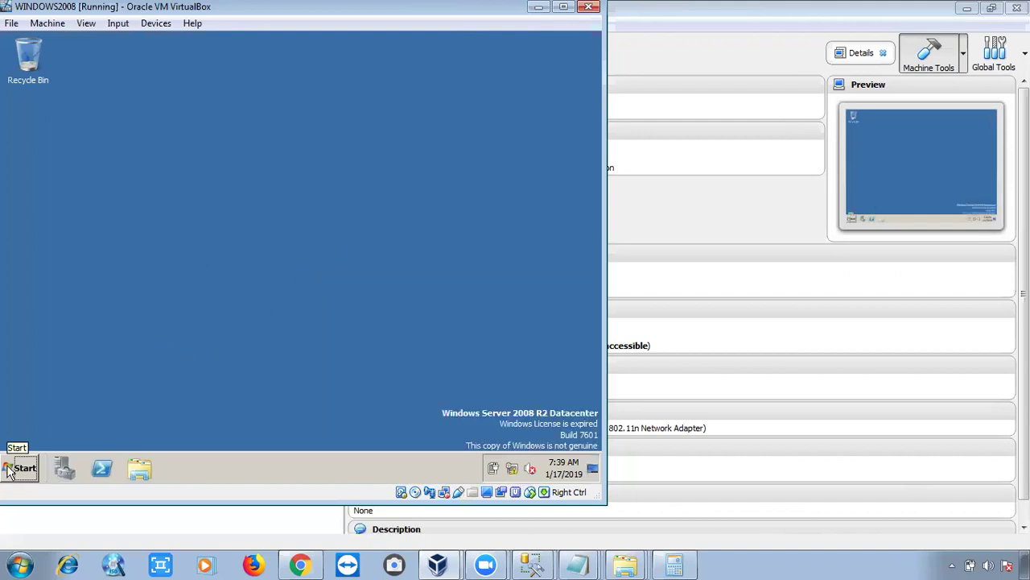
key("super+r")
key("Return")
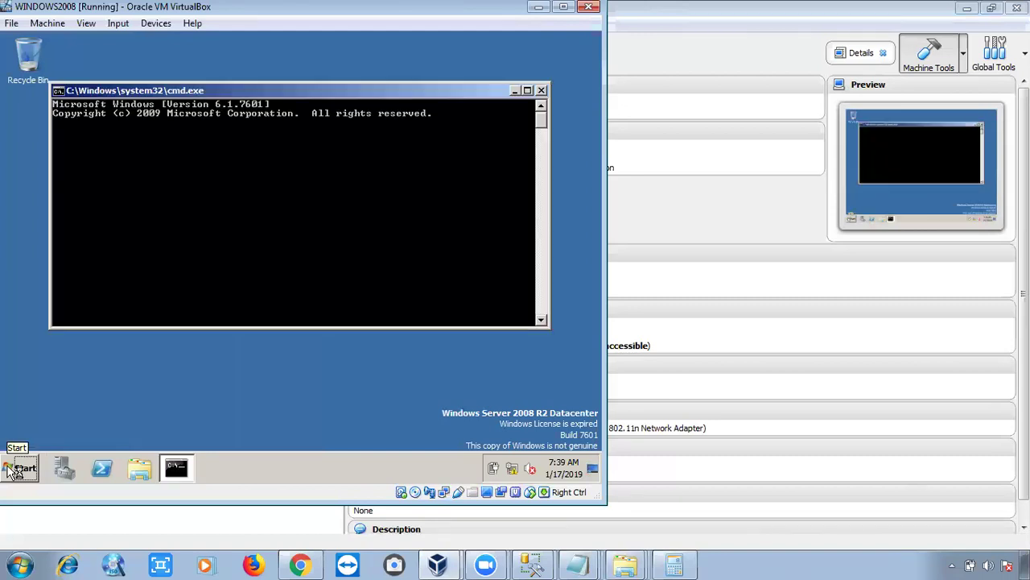
type("ipc")
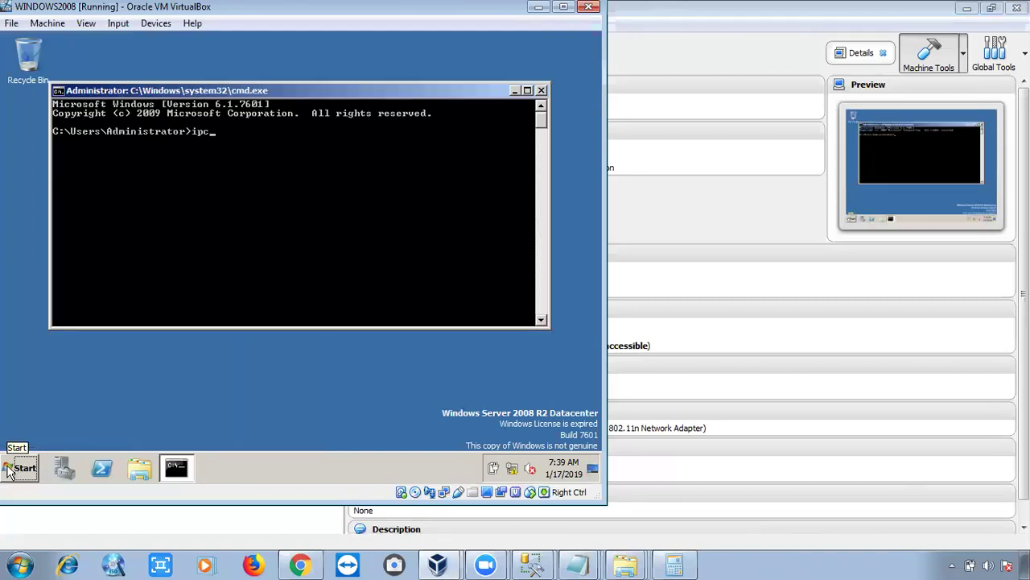
type("onfig")
key("Return")
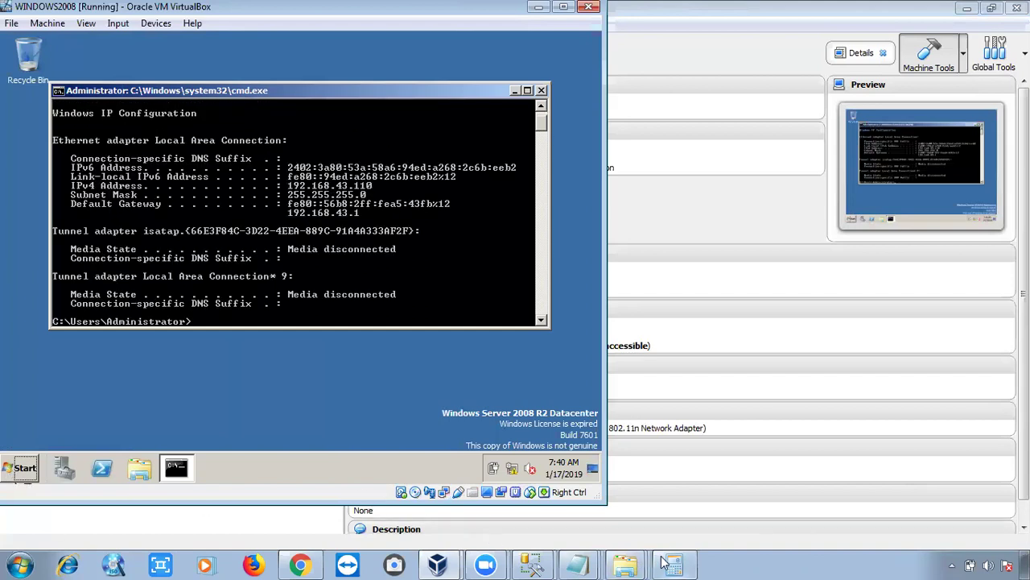
Launch mstsc and connect to computer 192.168.43.110.
key("super+r")
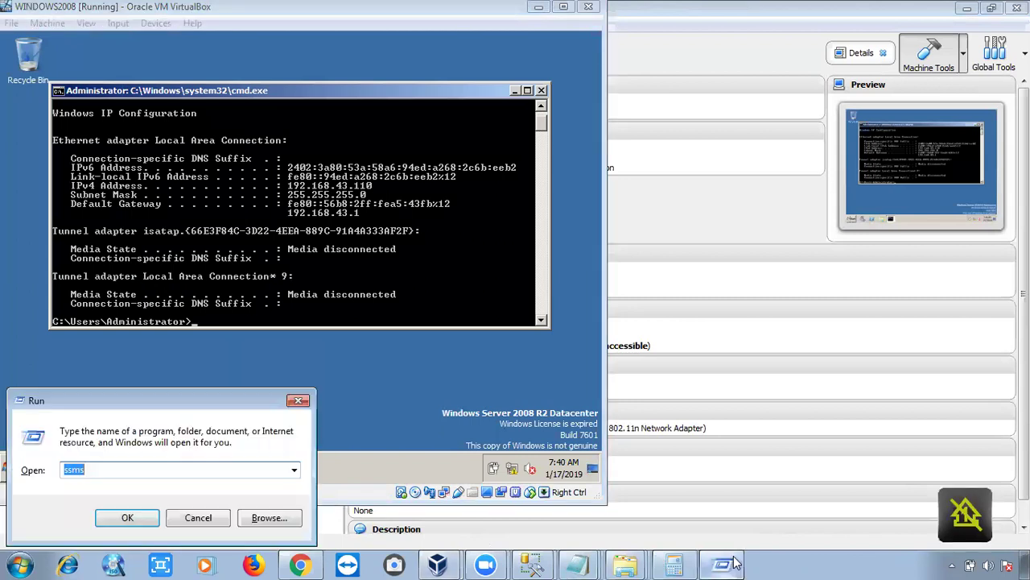
type("mstsc")
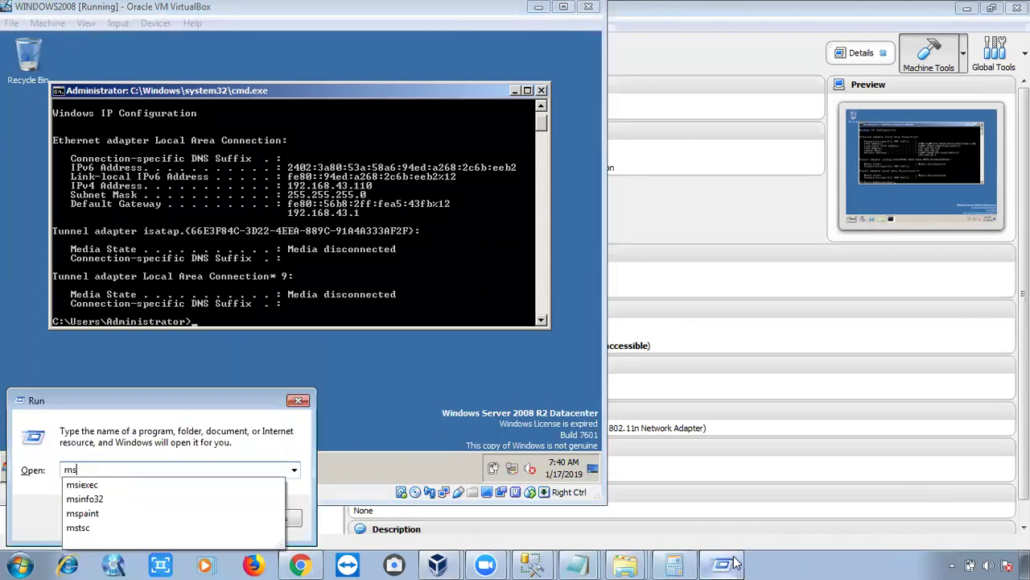
key("Return")
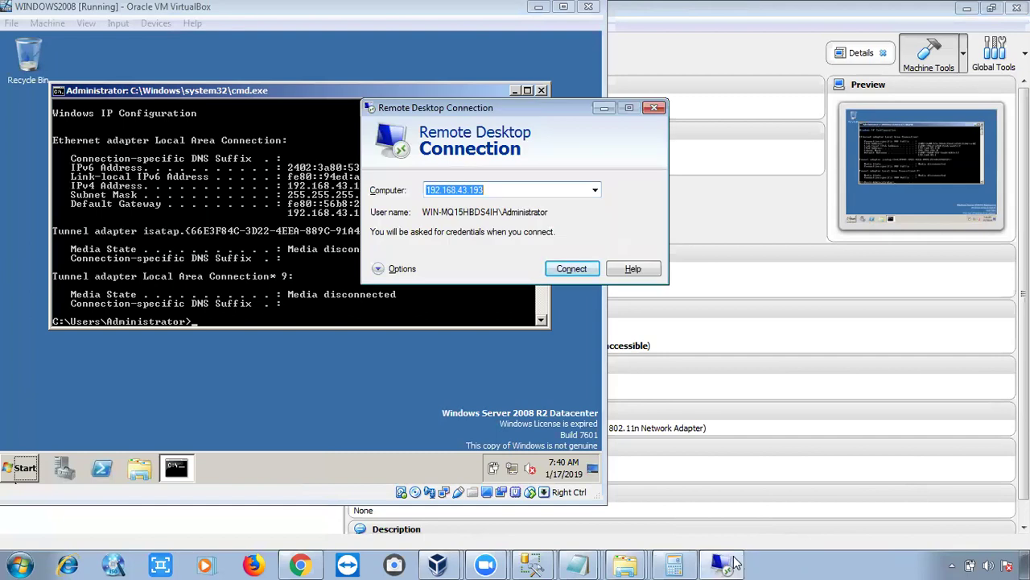
left_click_drag(504, 107, 550, 107)
left_click(587, 191)
key("BackSpace")
key("BackSpace")
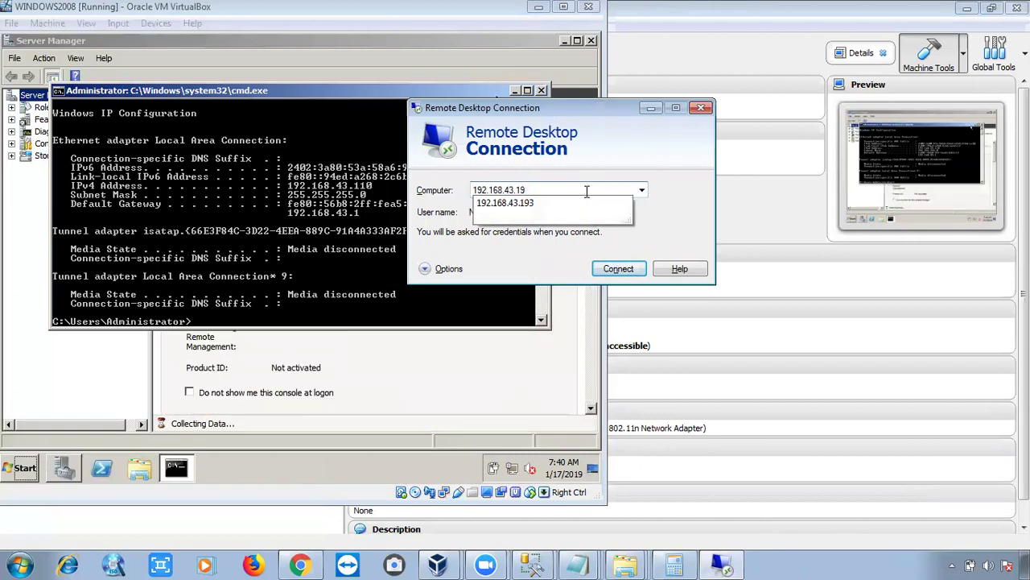
type("10")
key("Return")
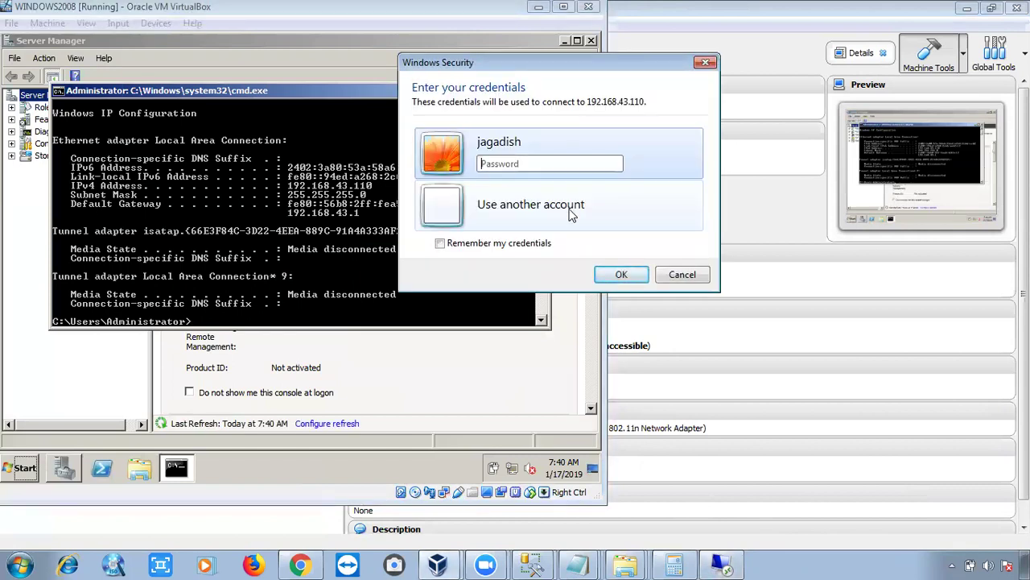
Sign in with another account as administrator, entering its password.
left_click(586, 202)
type("admini")
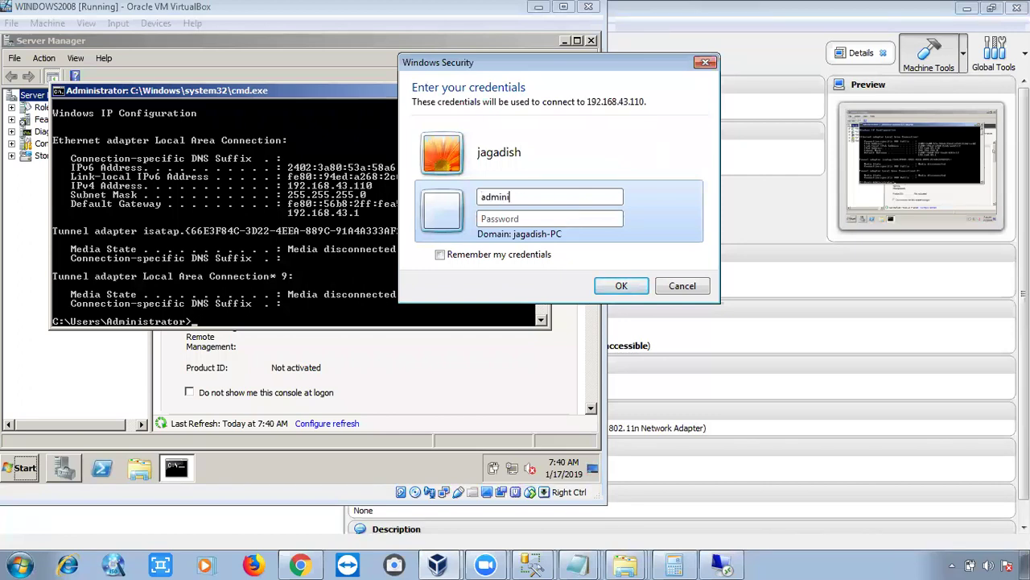
type("strator")
key("Tab")
type("*************")
key("Return")
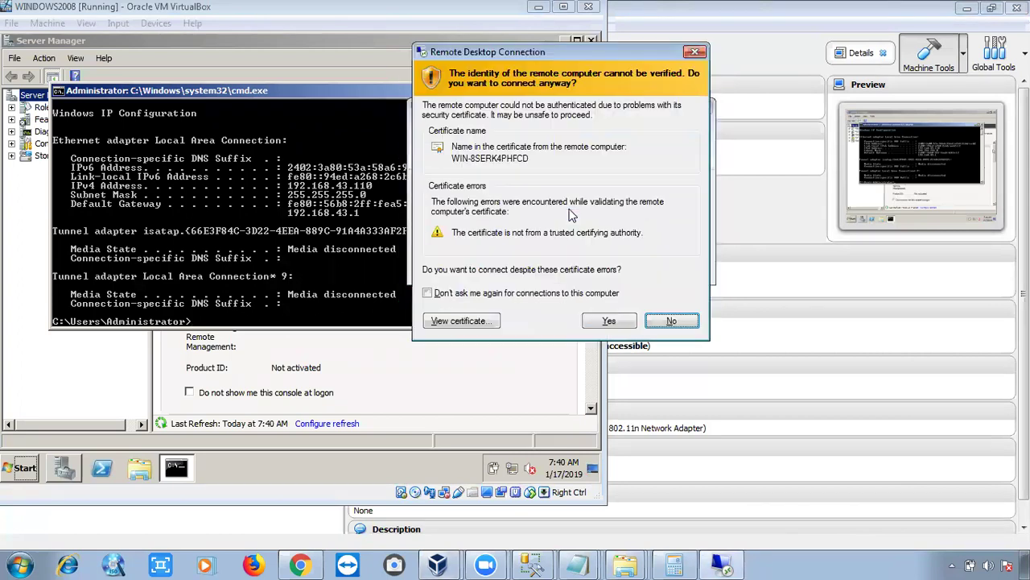
Accept the certificate to connect to 192.168.43.110, then minimize Server Manager and the command prompt.
key("alt+y")
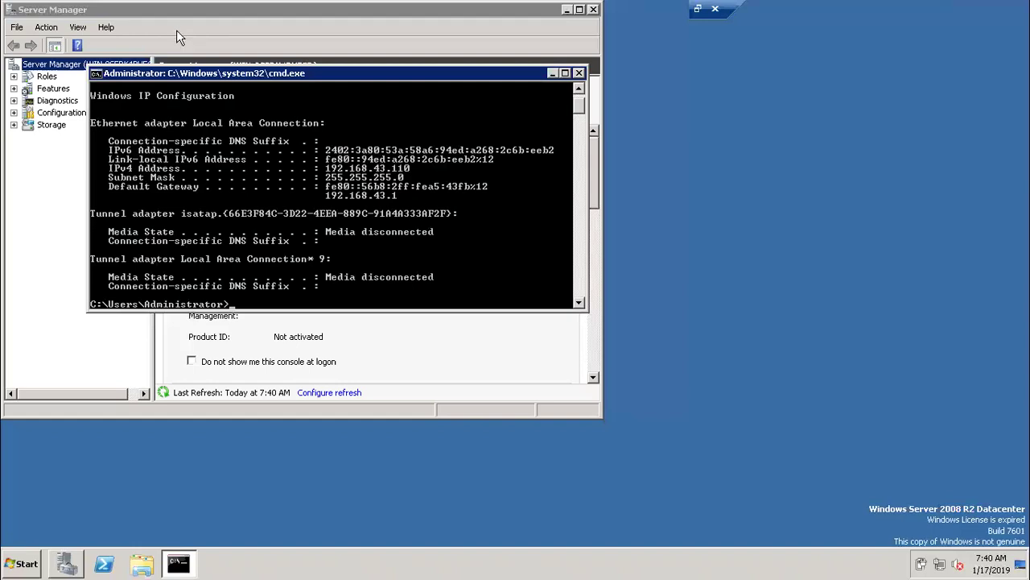
left_click_drag(179, 15, 199, 57)
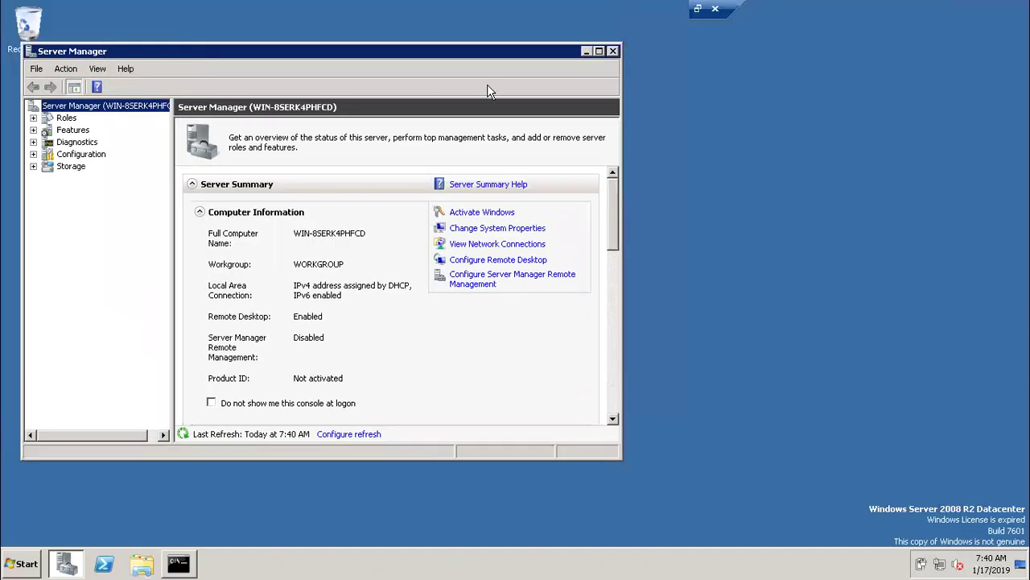
left_click(587, 51)
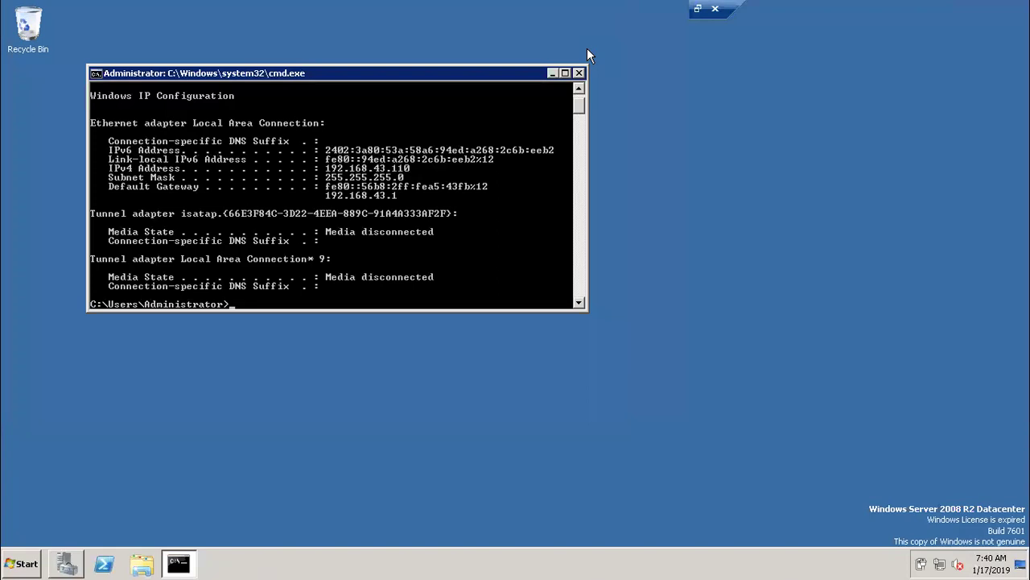
left_click(554, 71)
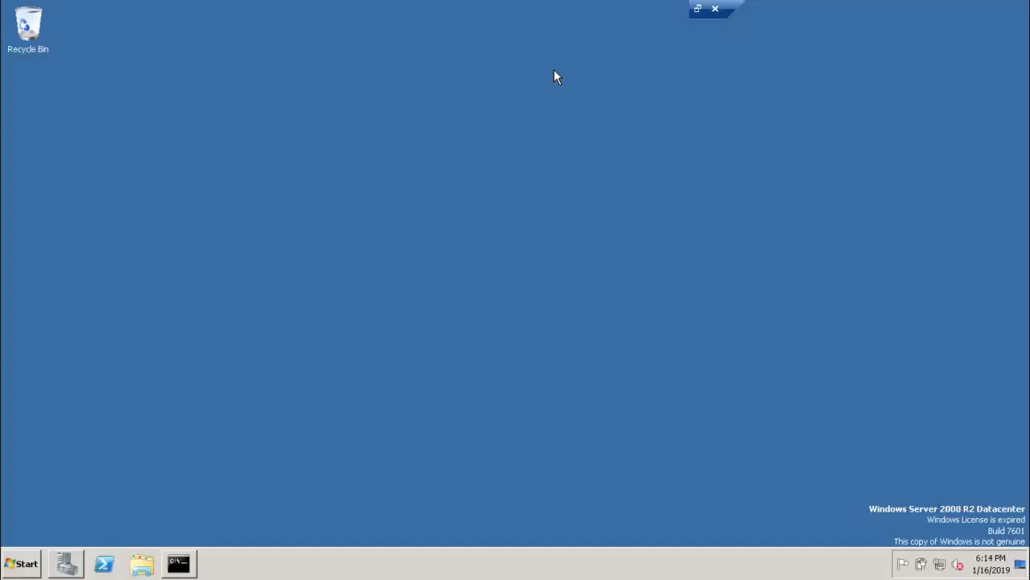
Log off the Windows Server 2008 R2 guest so it shows the logon screen in a window.
key("super+e")
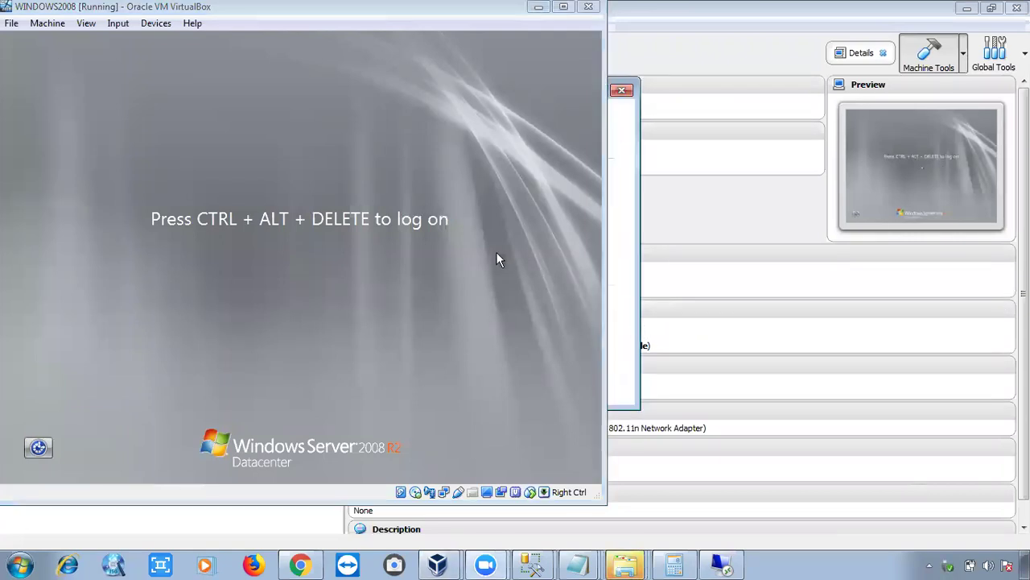
Move the WINDOWS2008 VM window aside and minimize it to reveal the VirtualBox Manager.
key("Caps_Lock")
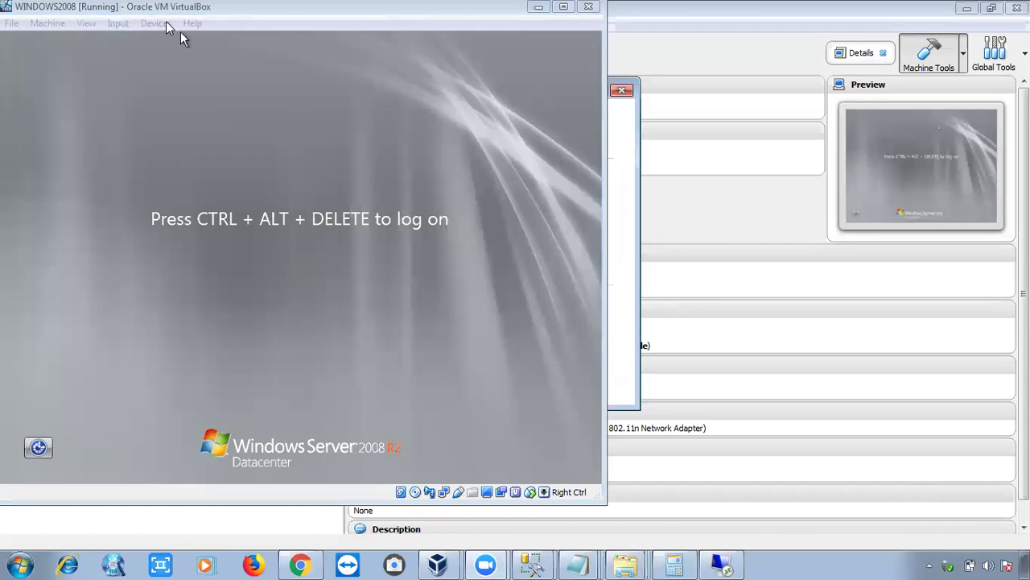
left_click_drag(181, 31, 232, 75)
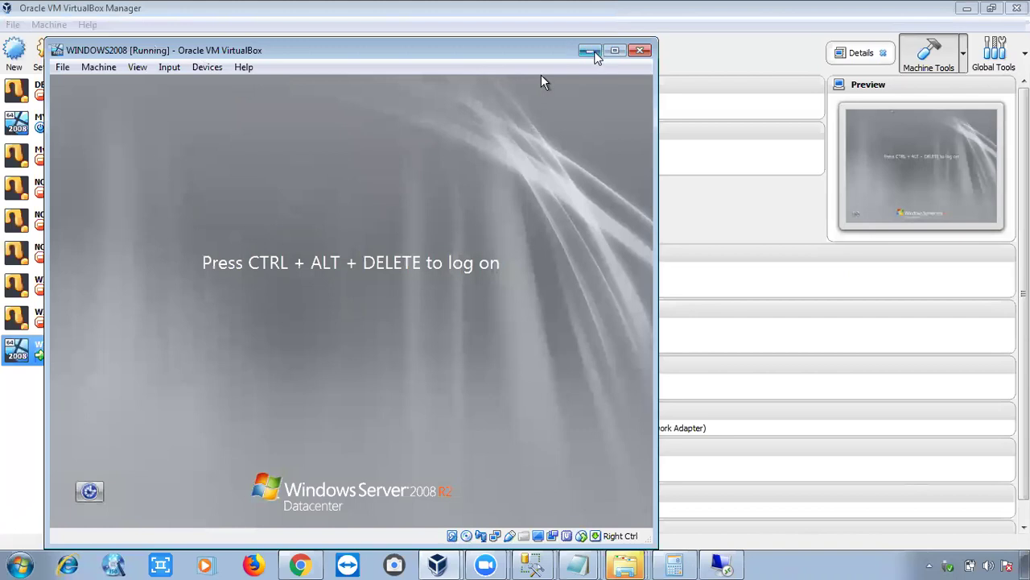
left_click(591, 50)
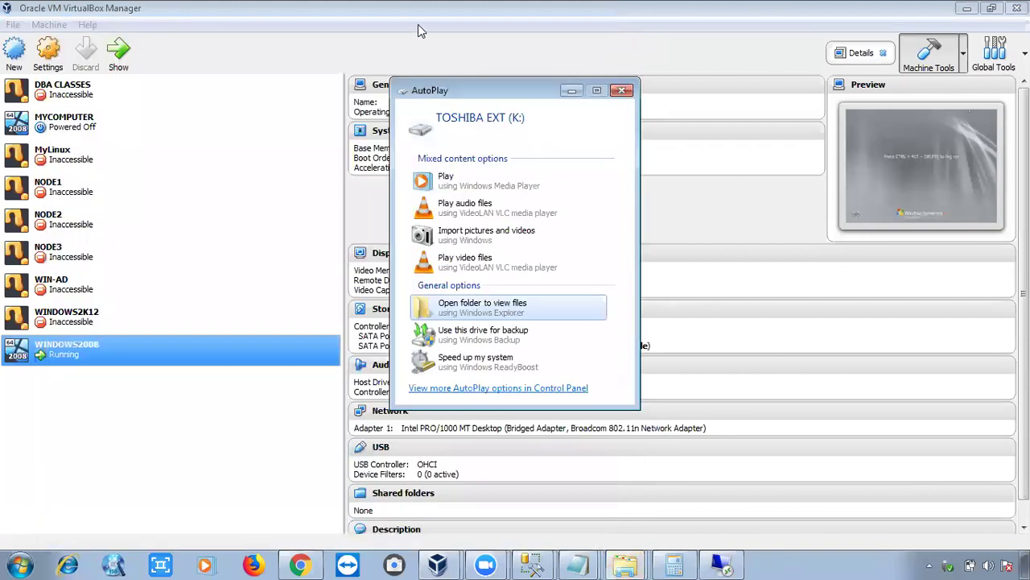